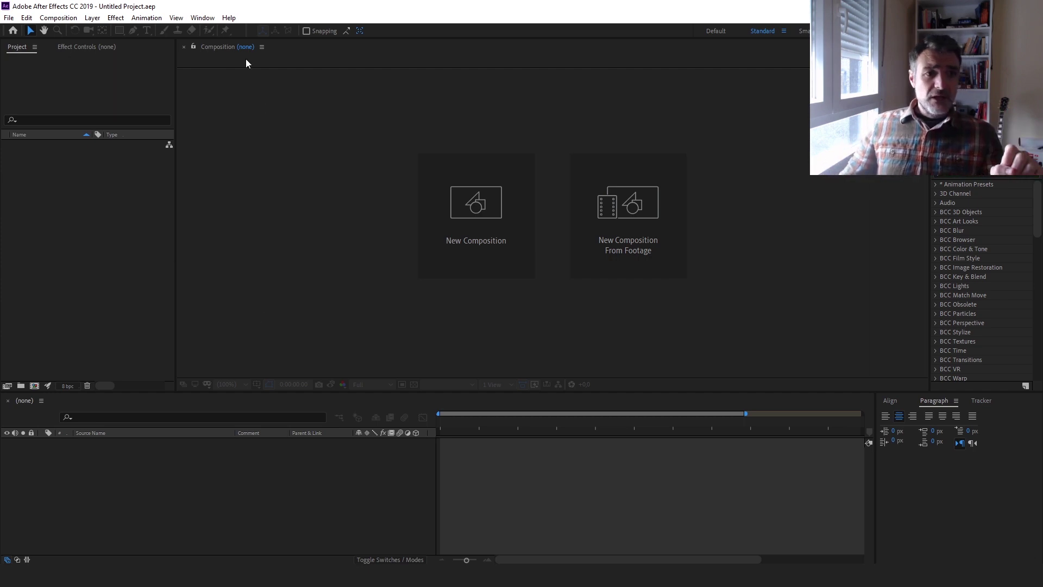
Create a 1920 × 1080, 25 fps, 15-second composition and draw a wide rectangle shape across the lower part of its frame.
left_click(496, 220)
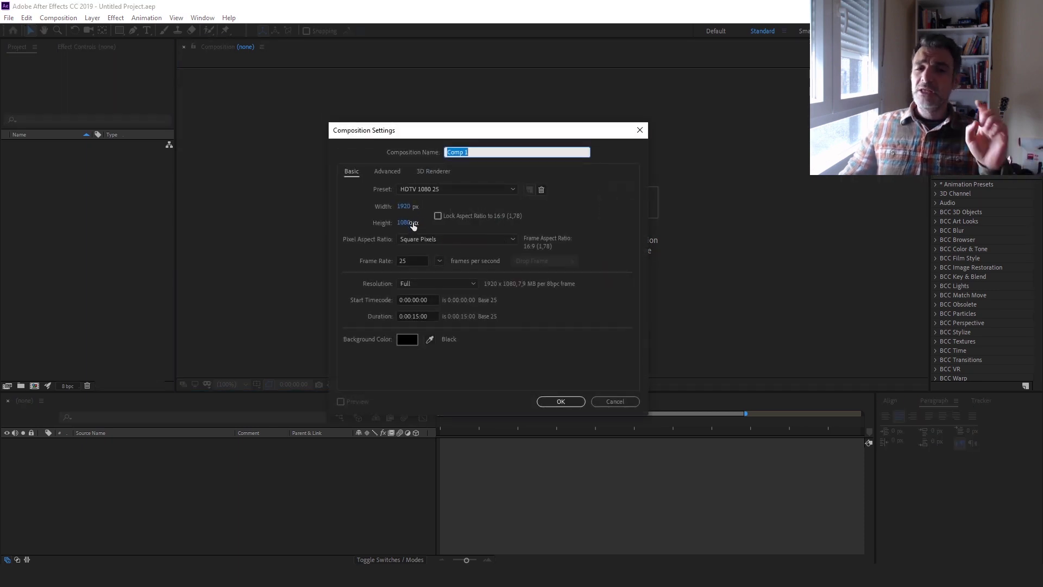
left_click(565, 401)
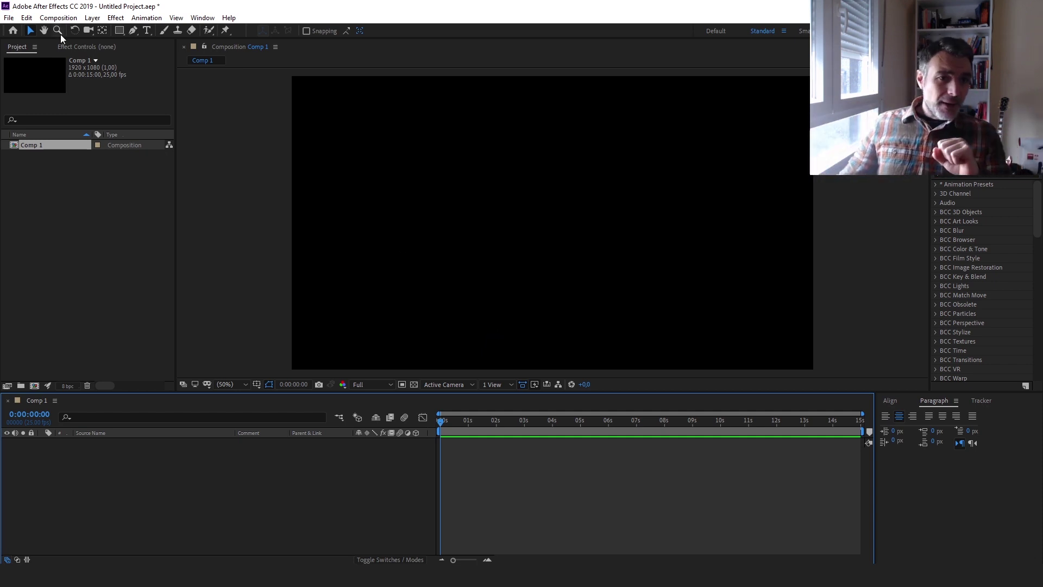
left_click(119, 31)
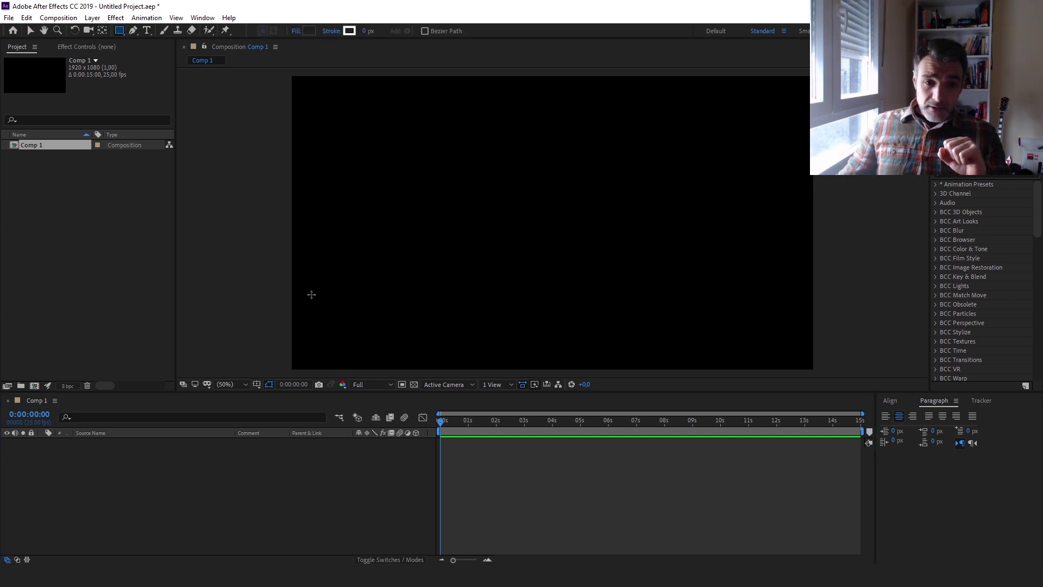
left_click_drag(312, 295, 797, 358)
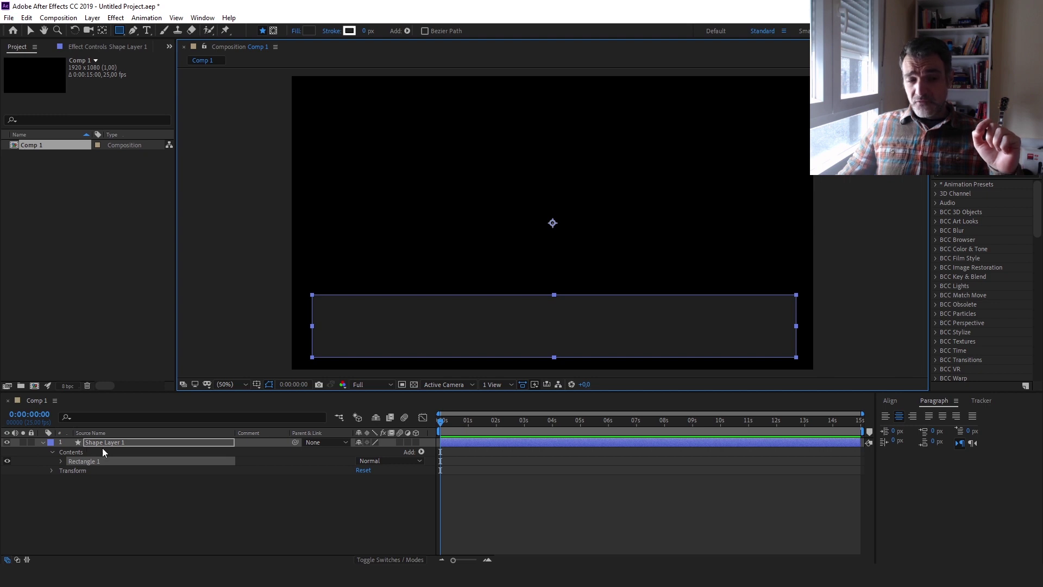
Change the rectangle's fill colour to dark red 973131 and collapse the shape layer's properties.
left_click(60, 461)
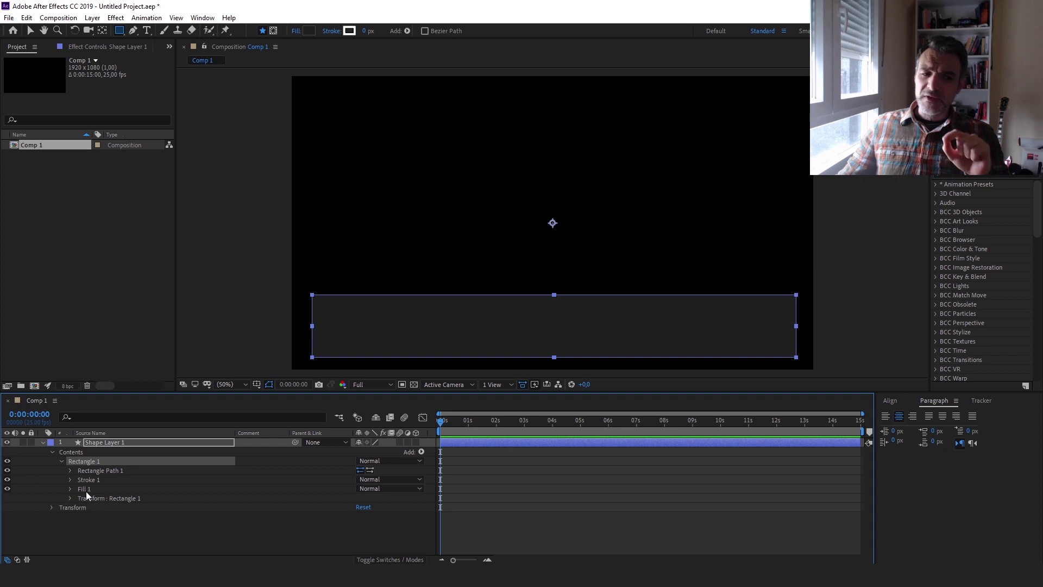
left_click(69, 489)
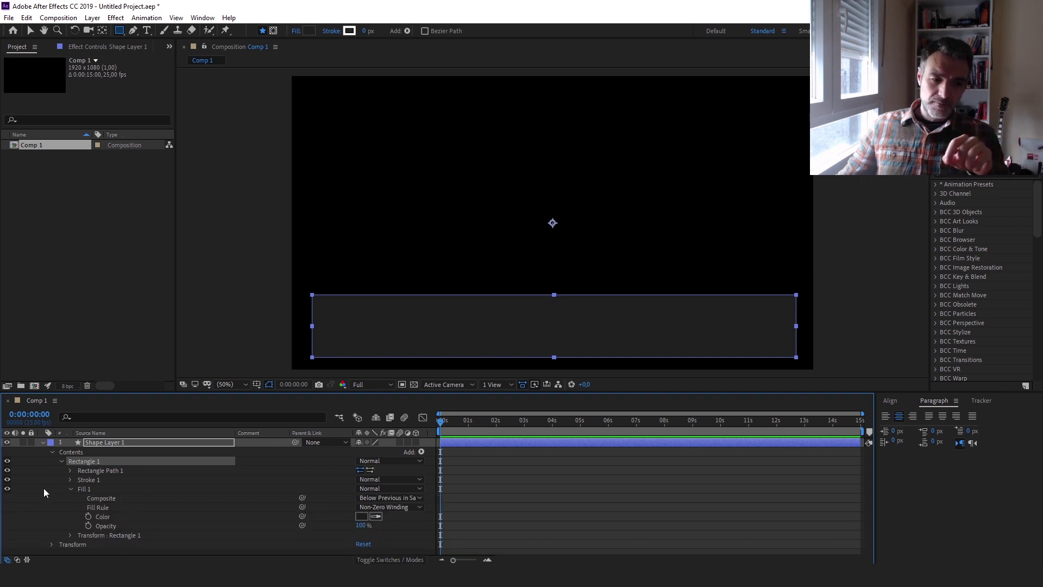
left_click(366, 516)
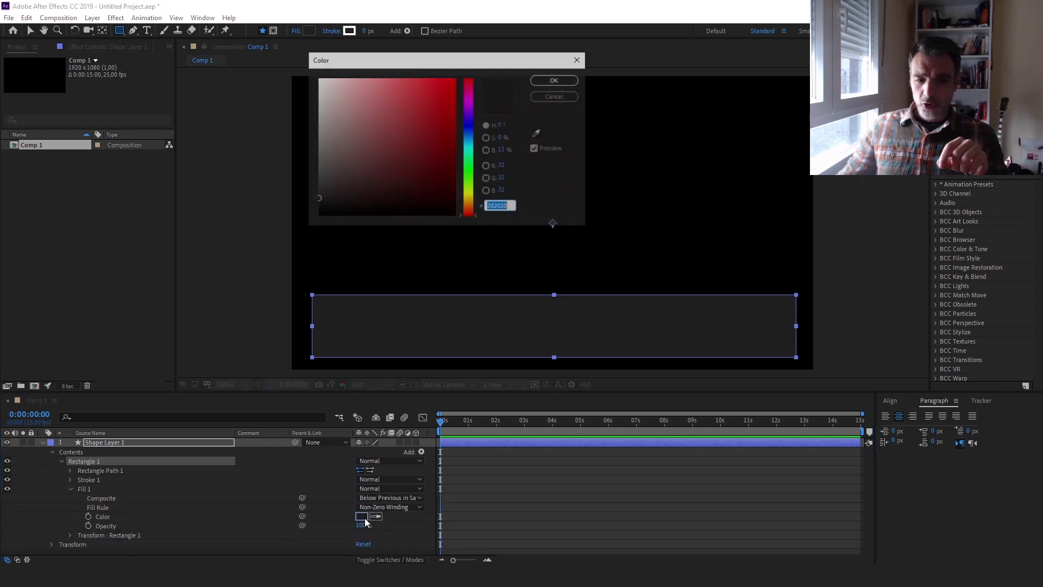
mouse_move(408, 160)
left_mouse_down()
mouse_move(433, 149)
mouse_move(402, 122)
mouse_move(411, 134)
left_mouse_up()
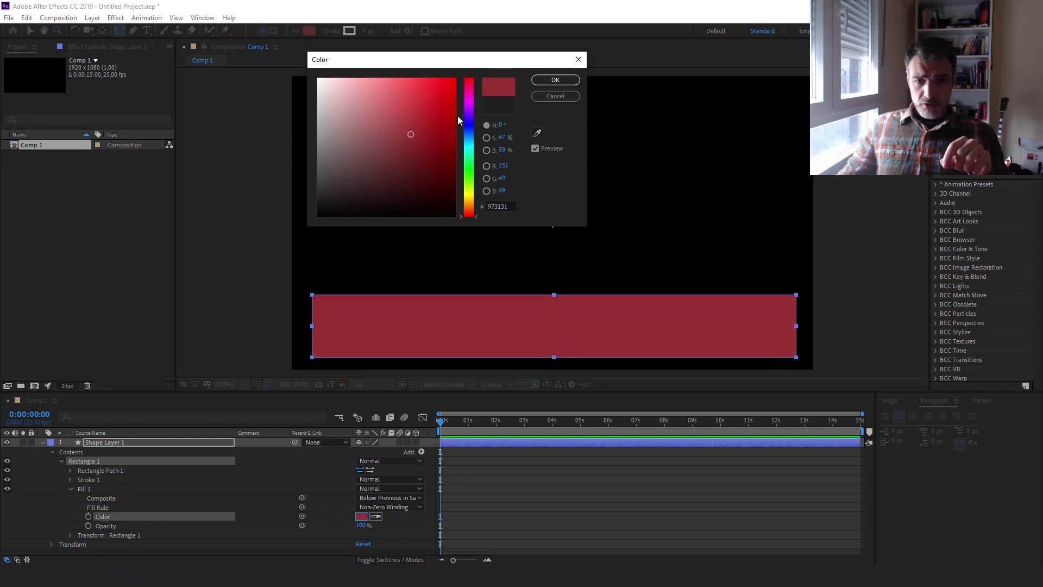
left_click(555, 80)
left_click(228, 479)
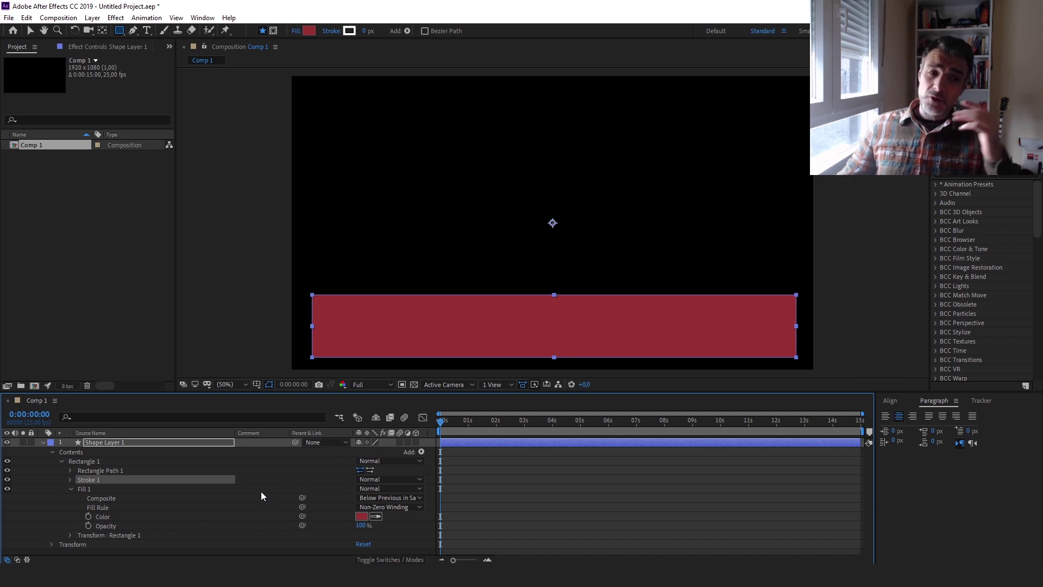
left_click(42, 443)
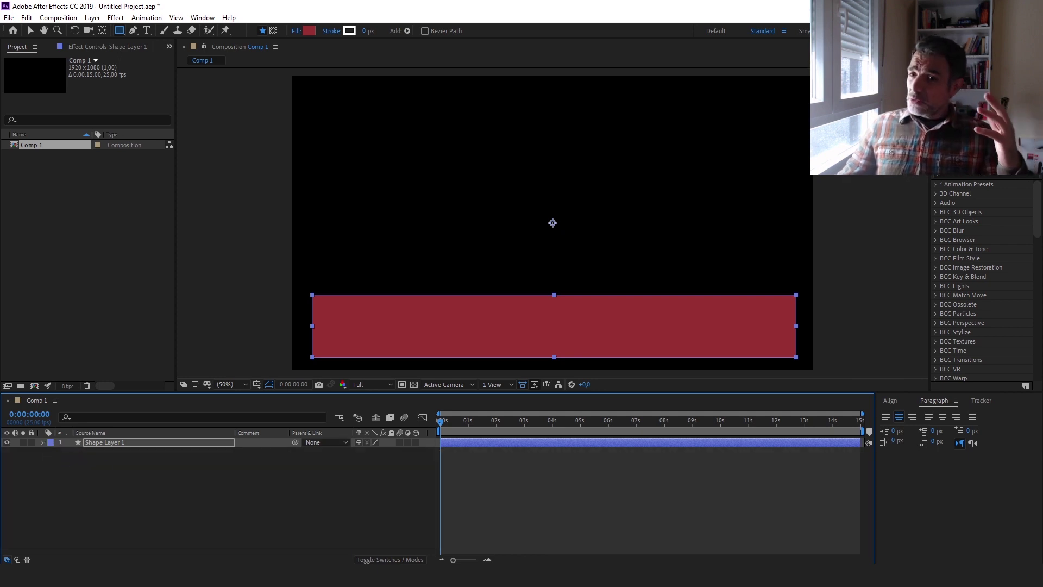
Apply the Linear Wipe transition effect to the rectangle's shape layer.
scroll(977, 282, "down", 15)
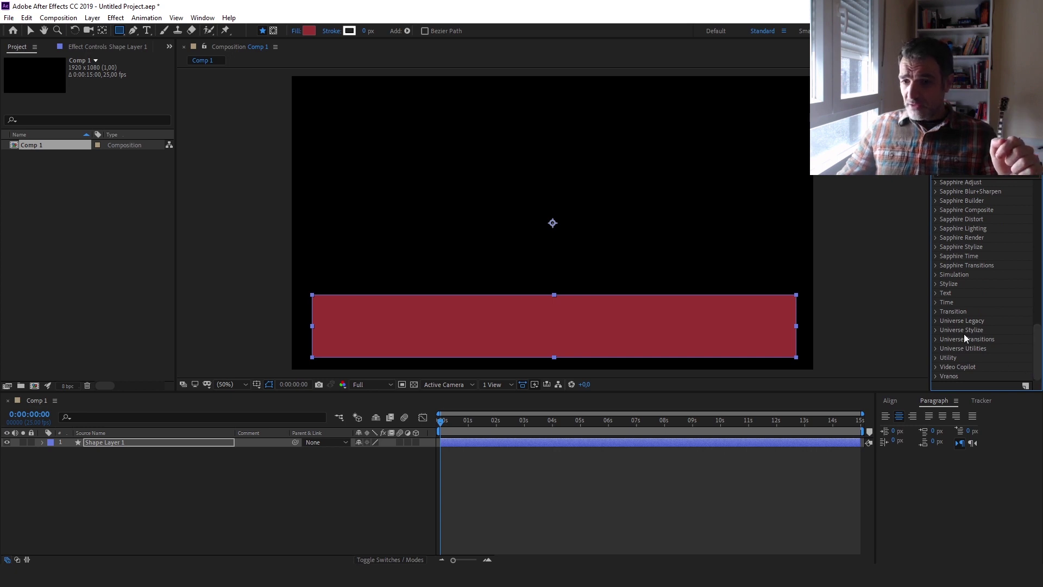
left_click(935, 311)
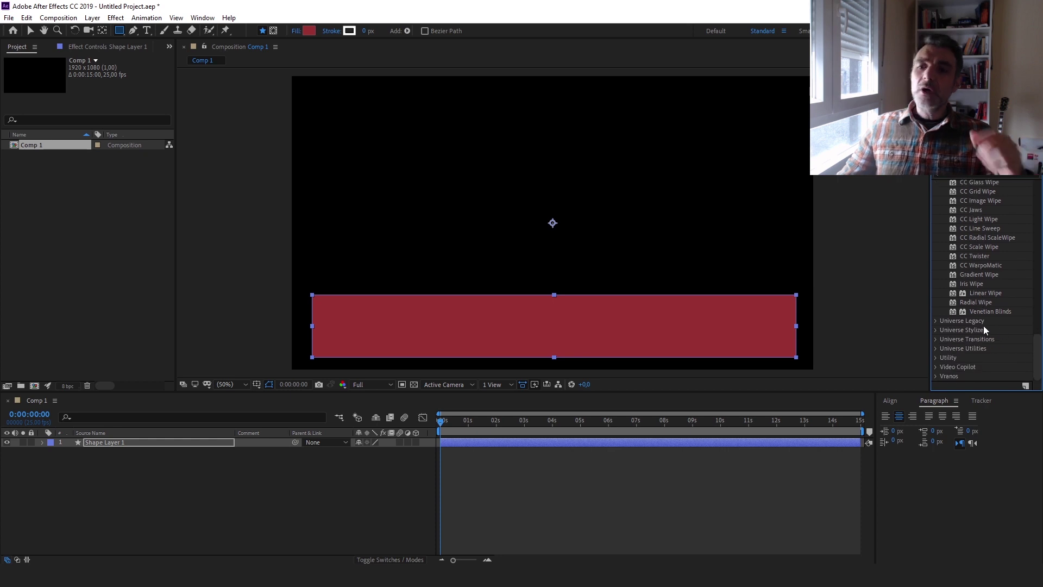
left_click(986, 294)
left_click_drag(987, 294, 119, 445)
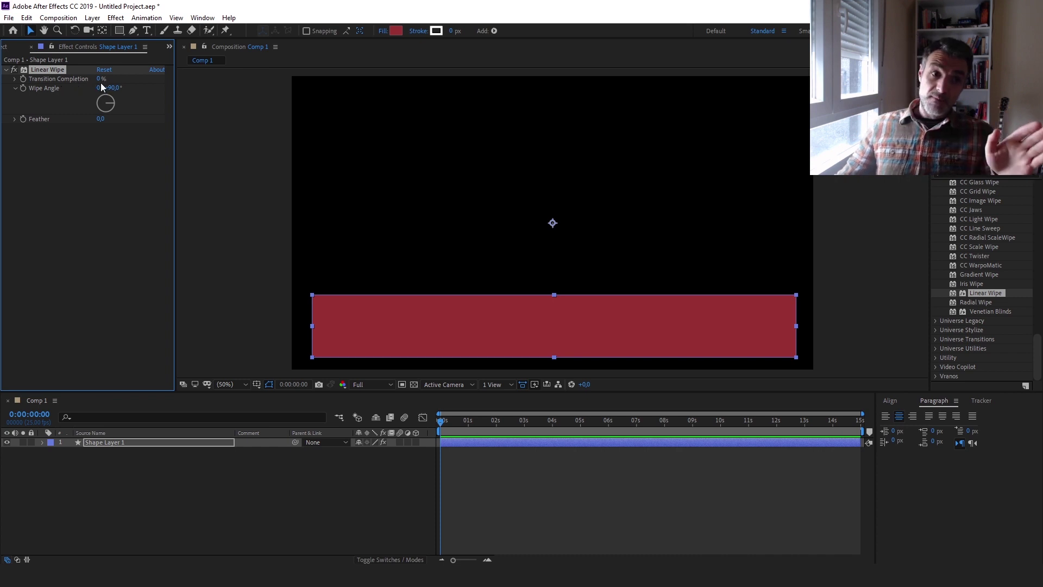
Set the Linear Wipe's Wipe Angle to -90°.
left_click_drag(100, 80, 80, 88)
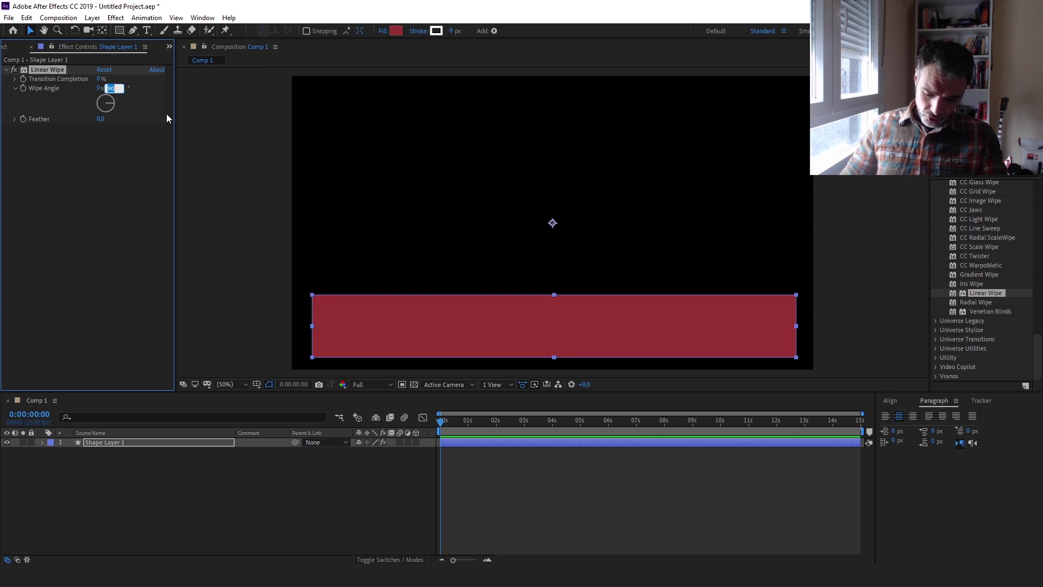
type("-90")
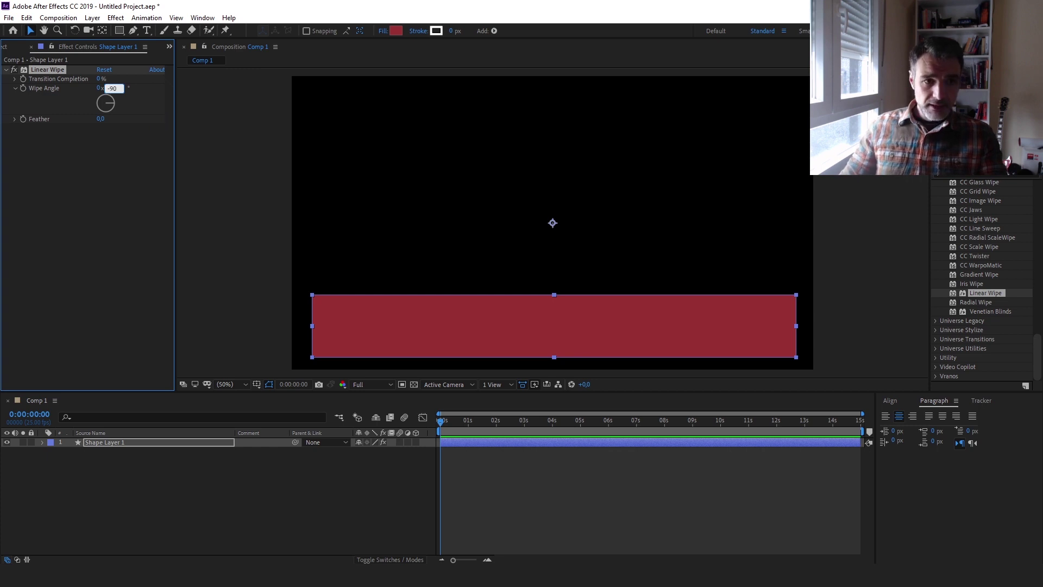
key("Return")
Keyframe the Linear Wipe's Transition Completion from 100% at the start of the composition to 0% at 0:00:03:00.
left_click_drag(100, 78, 218, 92)
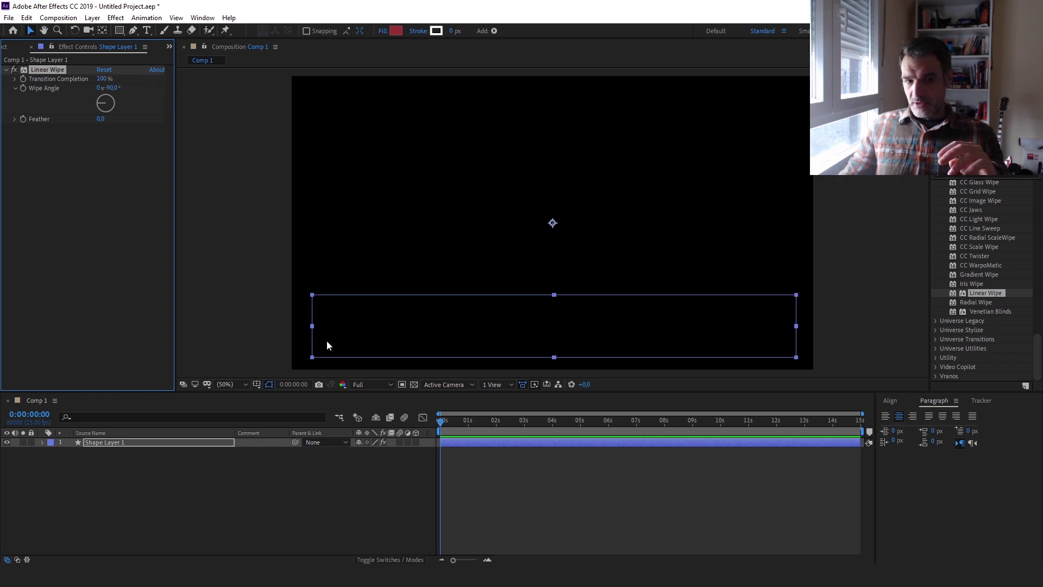
left_click_drag(105, 79, 148, 88)
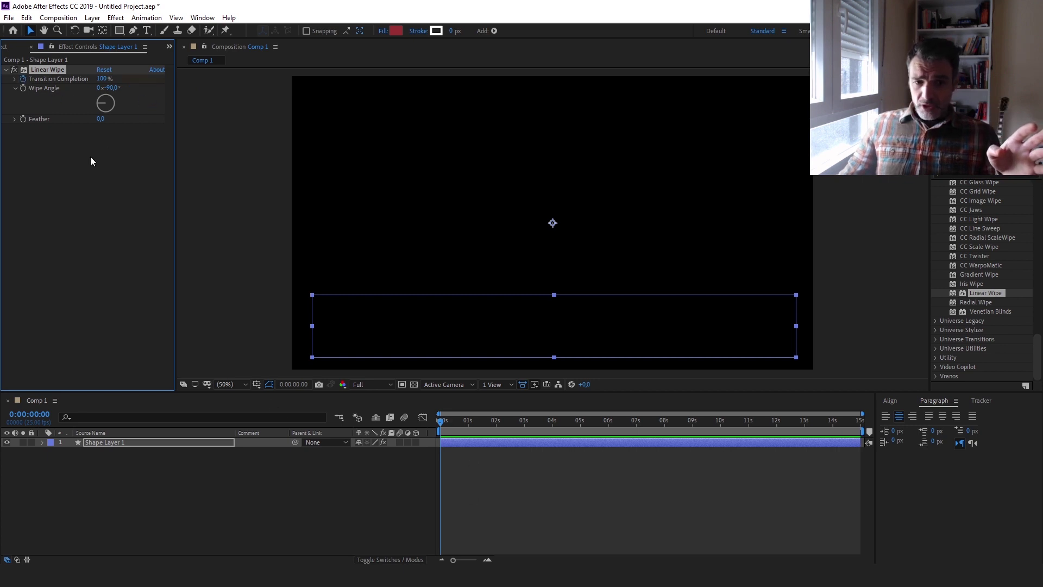
left_click_drag(466, 422, 525, 424)
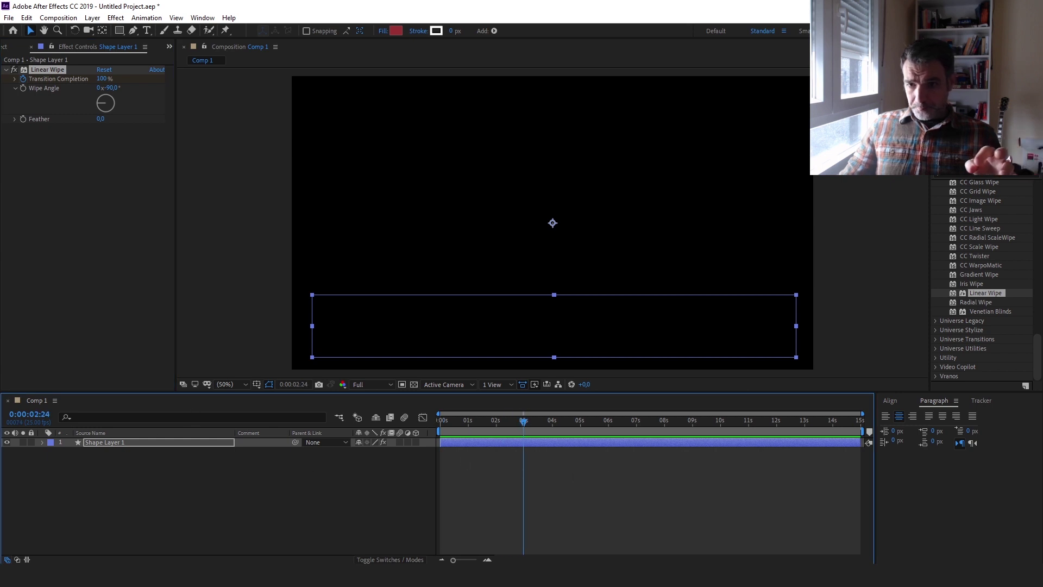
key("Page_Down")
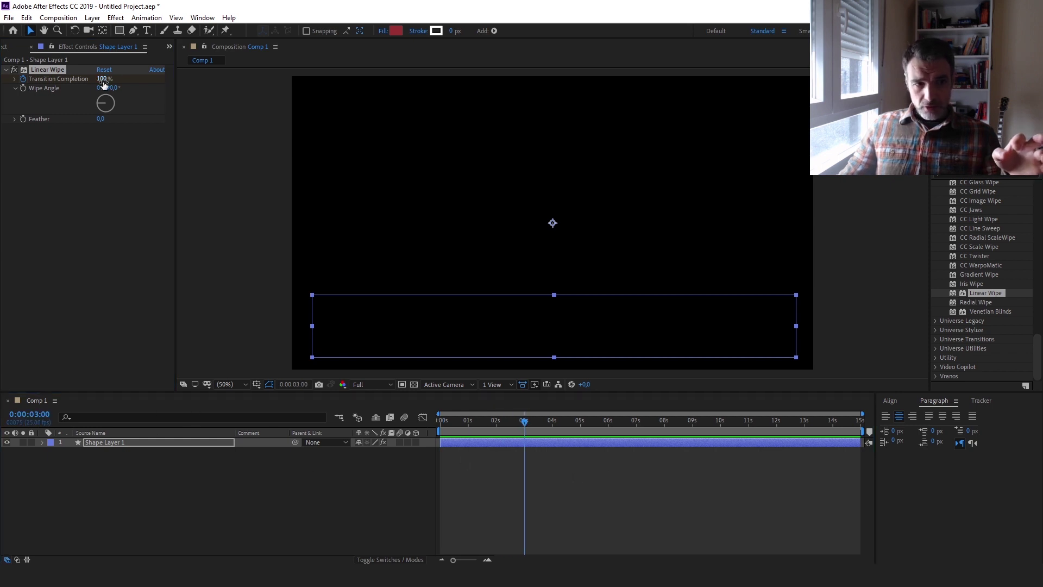
left_click(105, 79)
type("0")
key("Return")
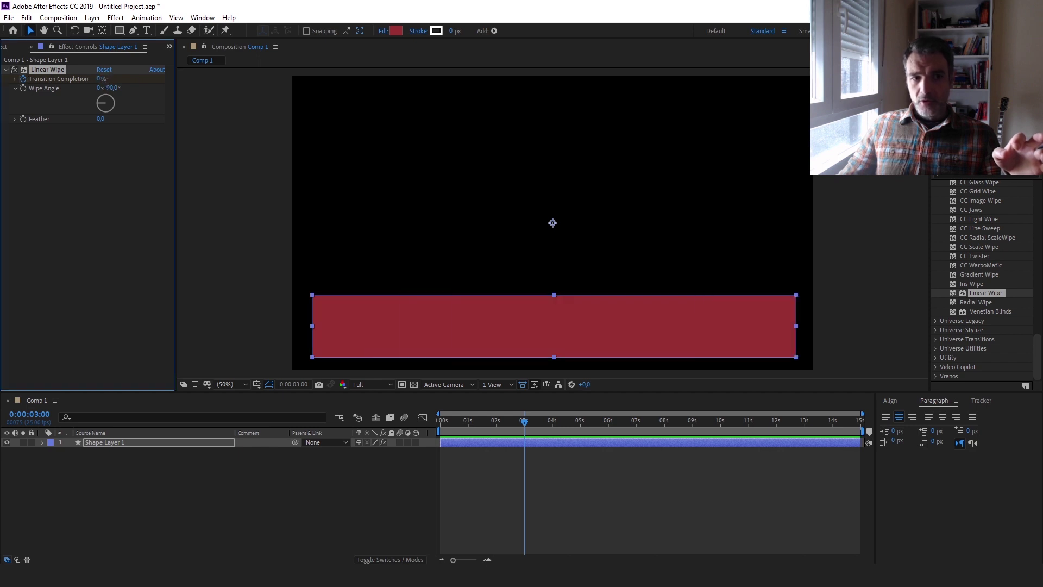
Preview the rectangle's wipe-in animation from the start of the composition.
left_click_drag(524, 427, 338, 425)
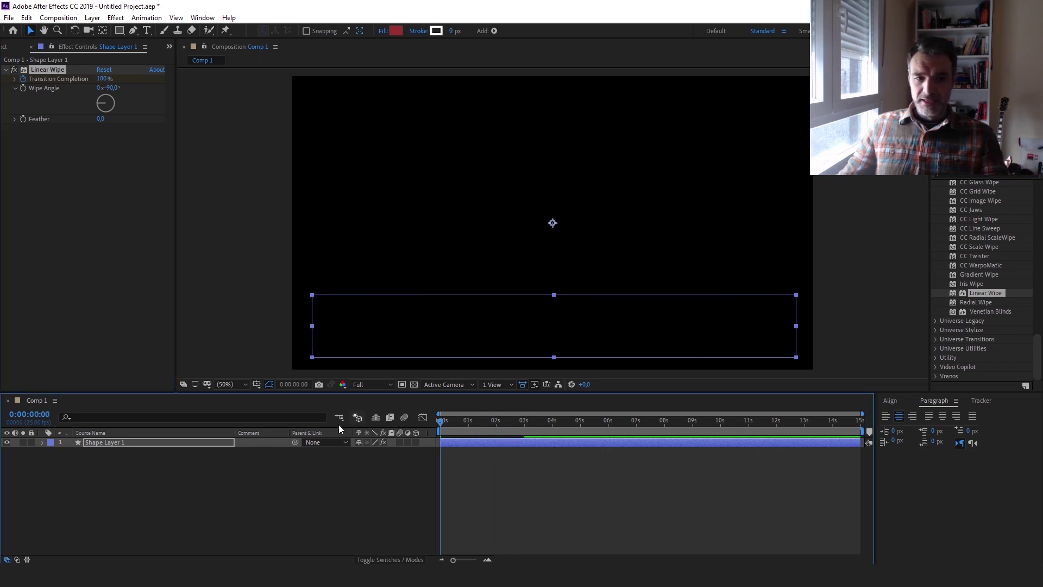
key("space")
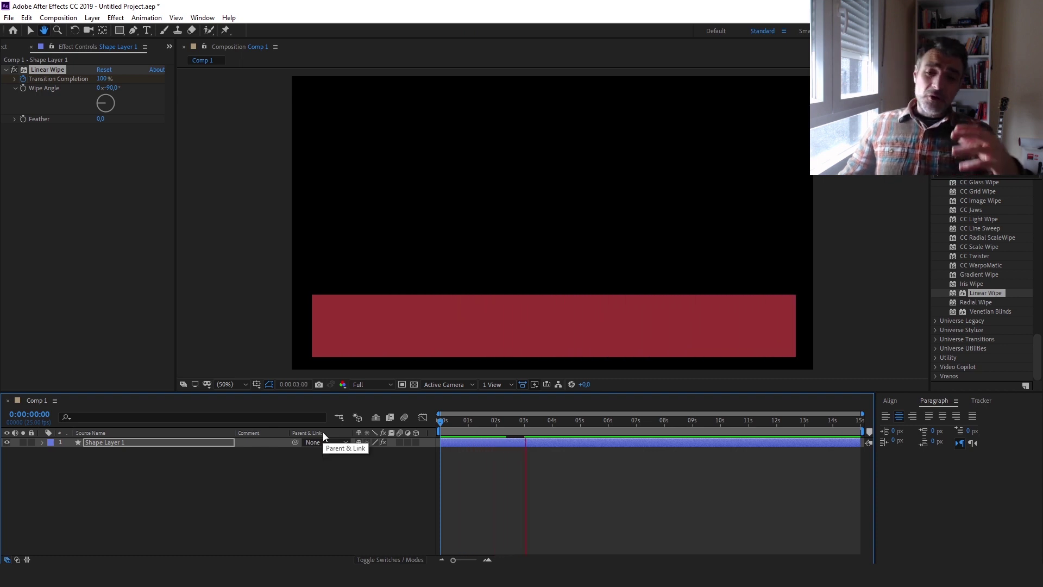
left_click_drag(505, 427, 475, 426)
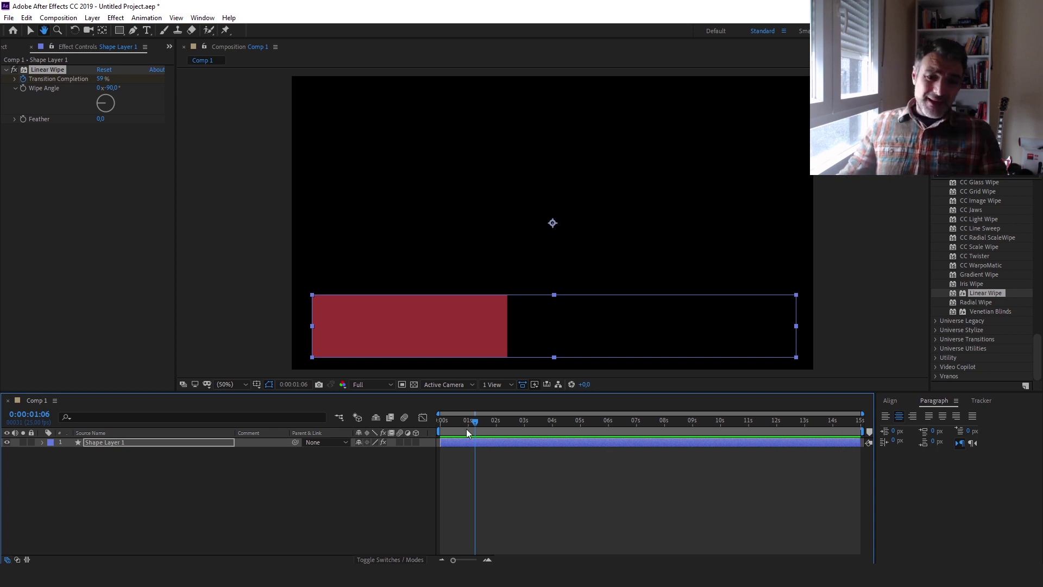
left_click_drag(466, 429, 428, 423)
key("space")
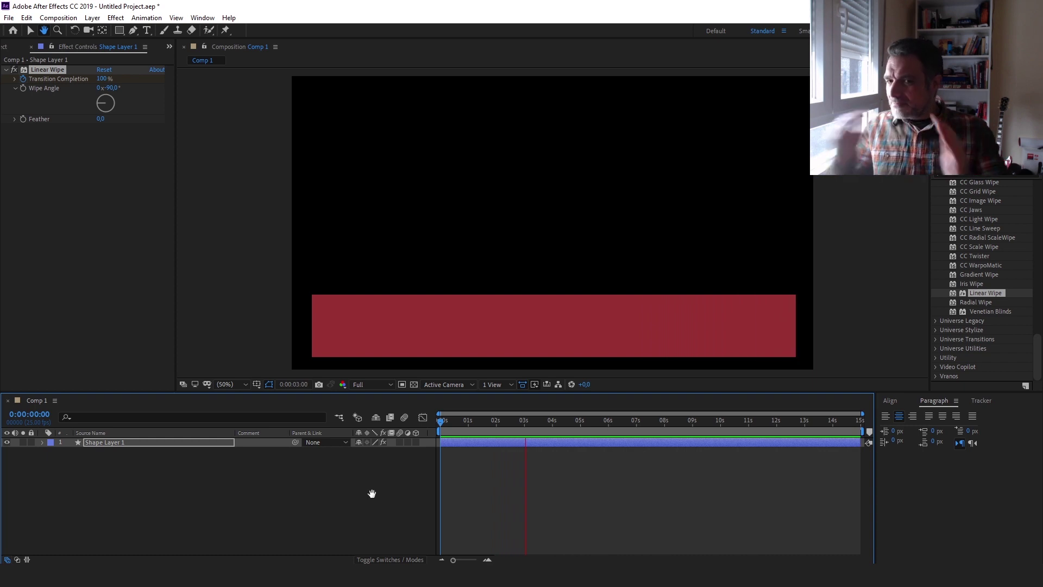
key("space")
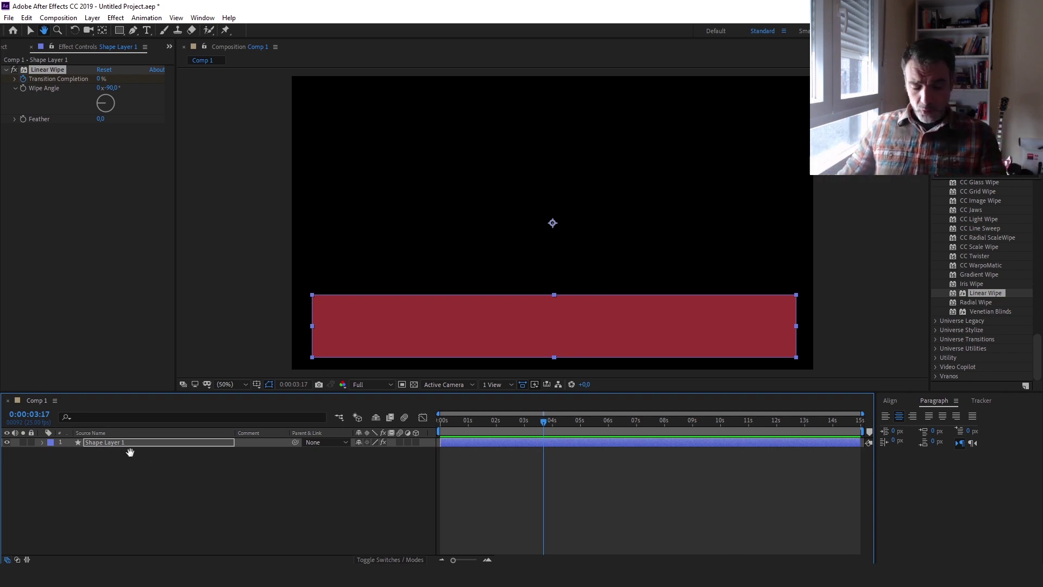
Reveal the shape layer's keyframes and apply Easy Ease to both Transition Completion keyframes.
key("u")
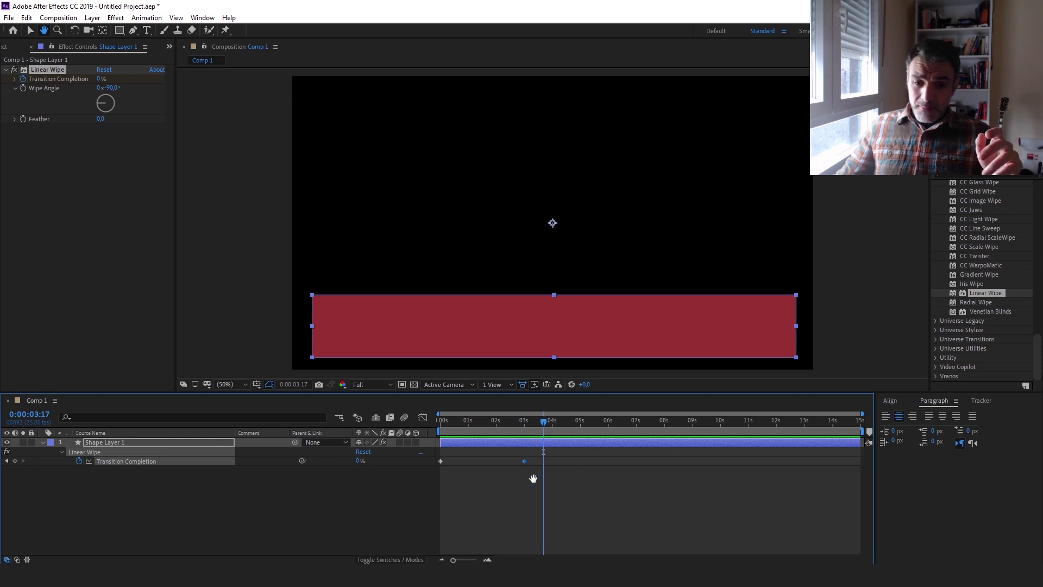
left_click(31, 30)
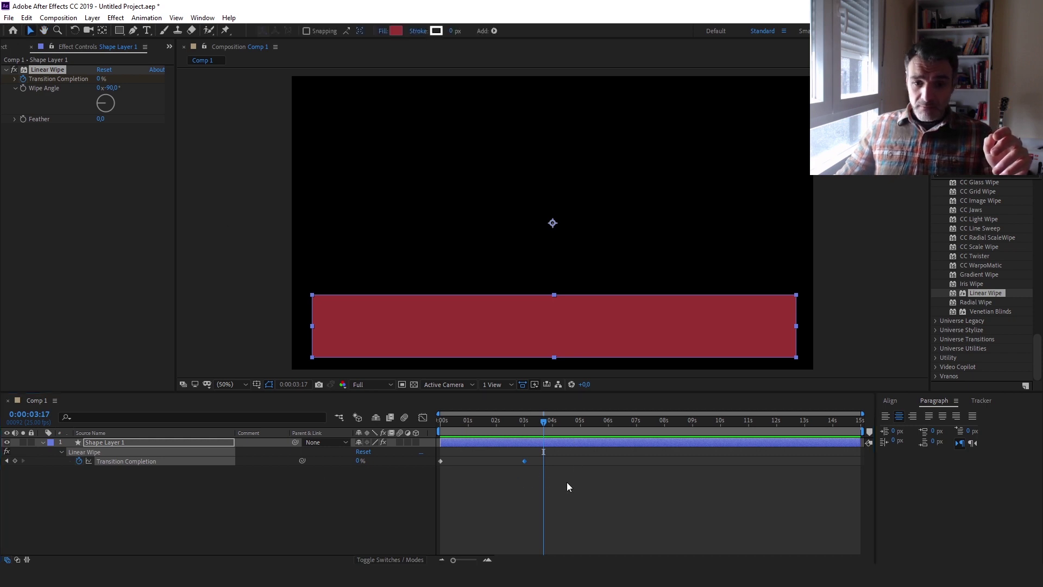
left_click_drag(567, 486, 423, 450)
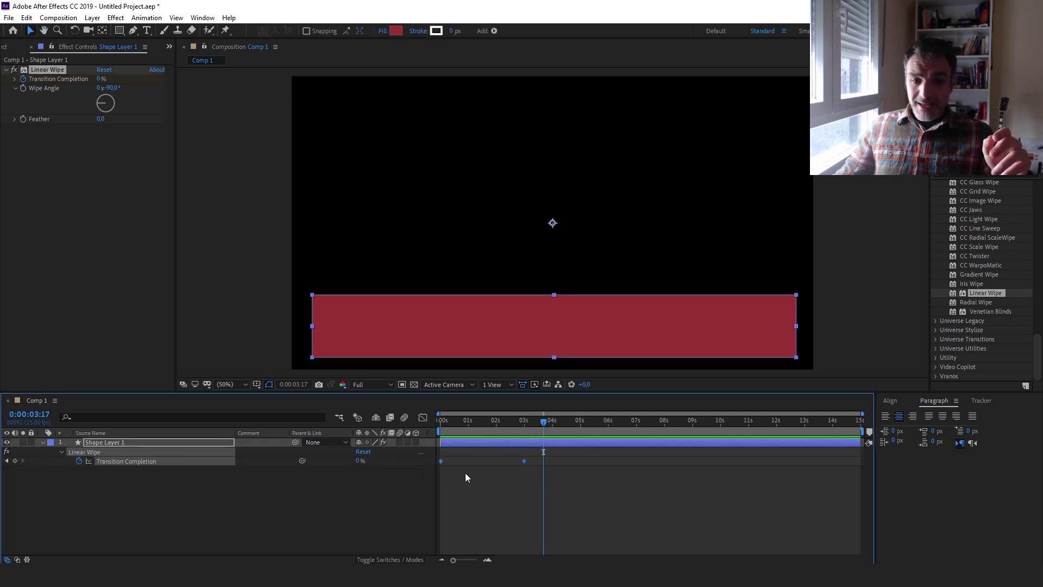
key("F9")
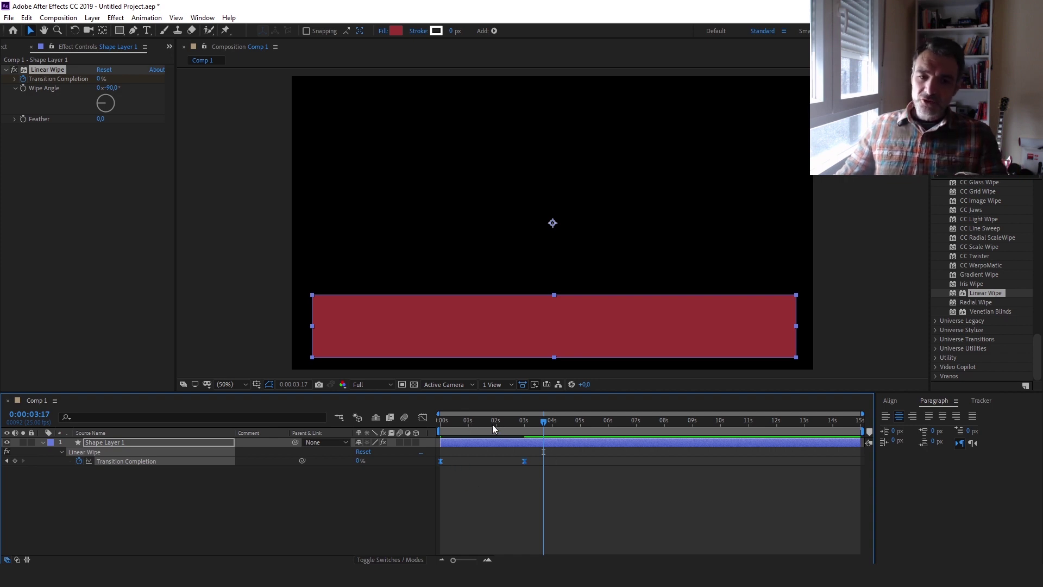
Play back the eased wipe from the first frame.
key("Home")
key("space")
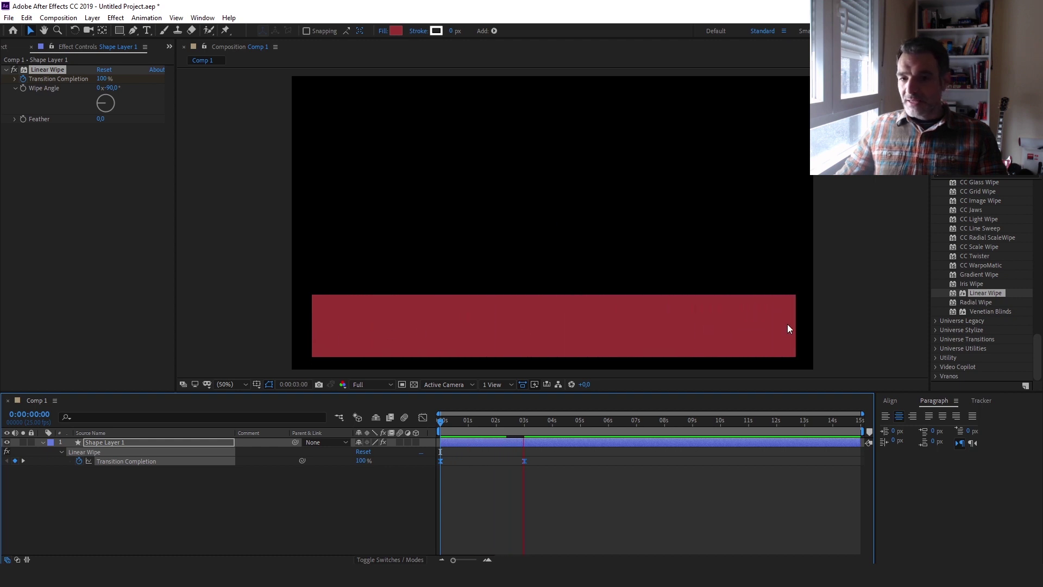
key("space")
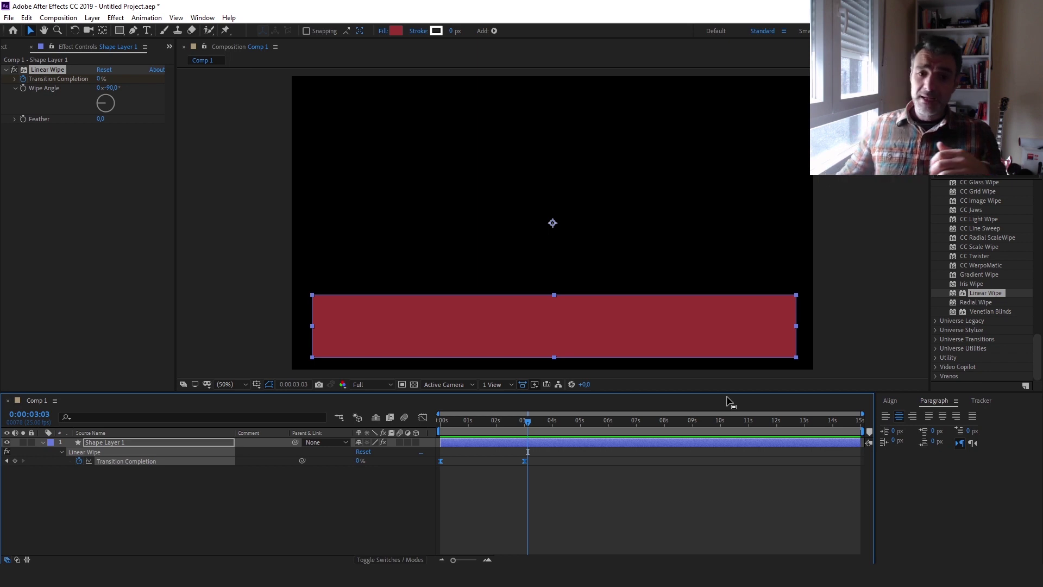
Lengthen the ease handles of both Transition Completion keyframes in the speed graph to form a sharp peak midway.
left_click(421, 419)
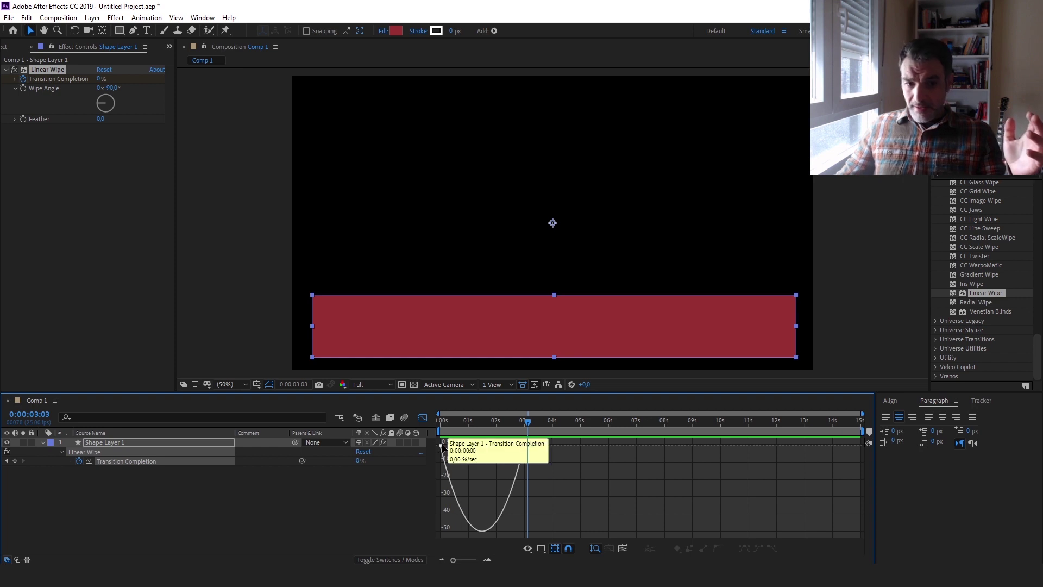
left_click(462, 448)
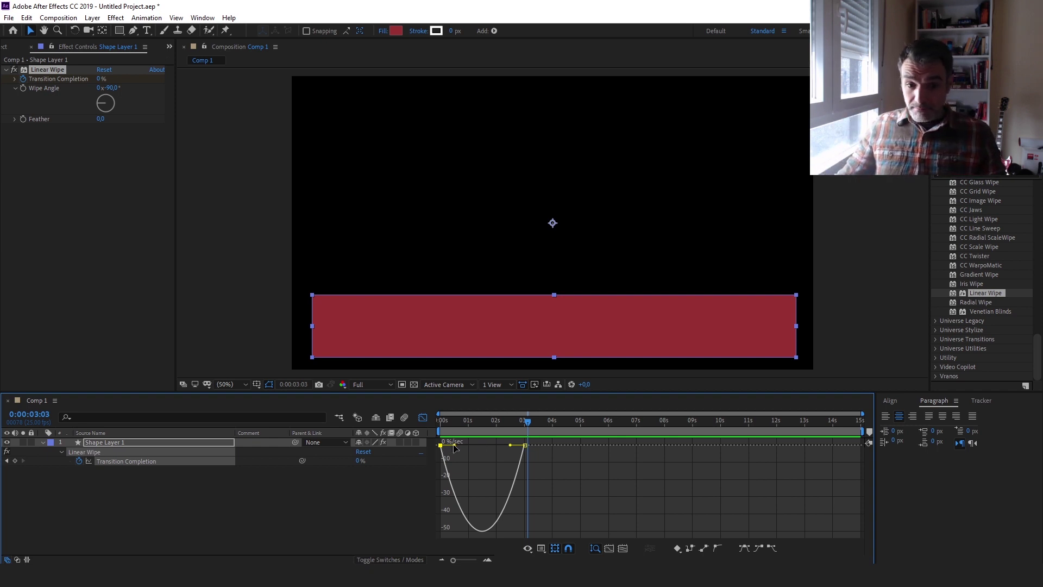
left_click_drag(454, 445, 491, 445)
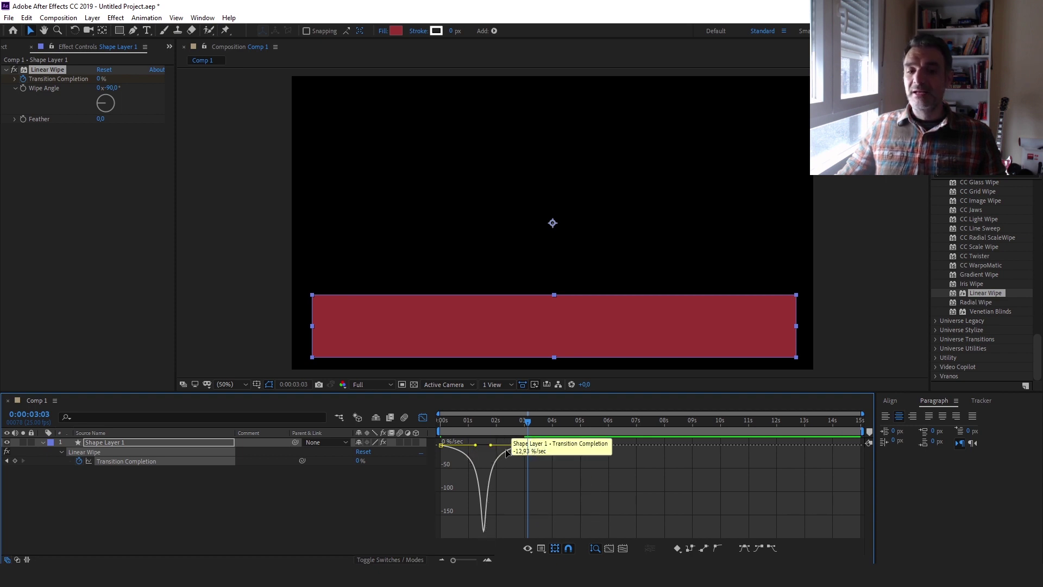
left_click(522, 446)
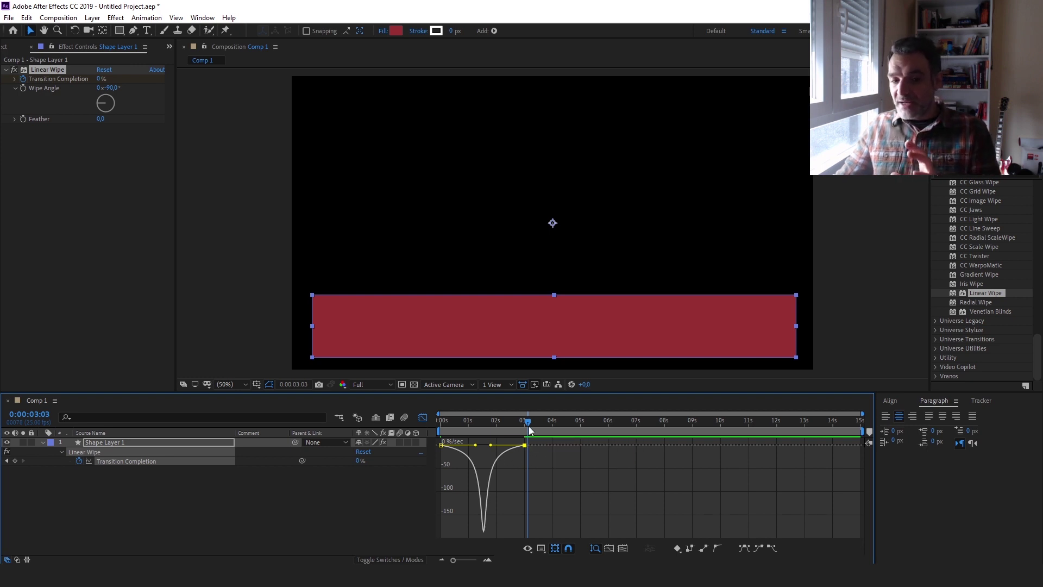
Play back the rectangle's reshaped wipe from the start of the composition.
left_click_drag(531, 430, 386, 439)
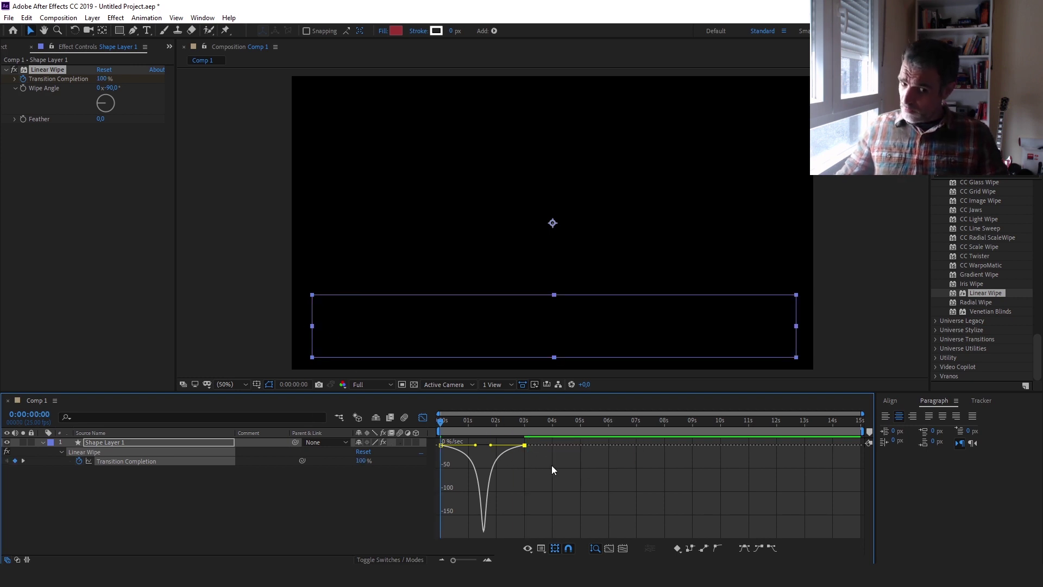
key("space")
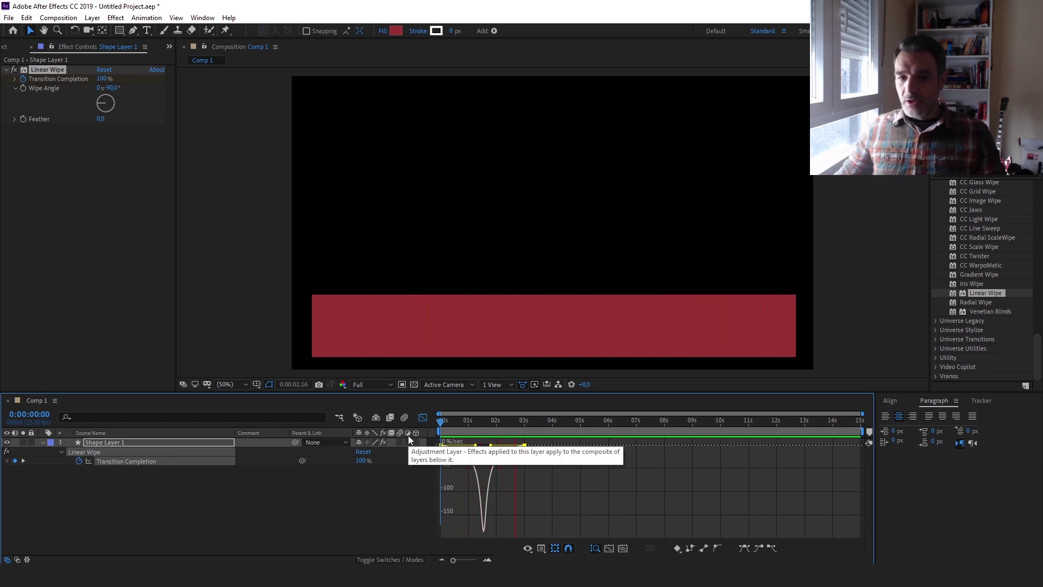
key("space")
Return the timeline from the speed graph to layer bars and move the current time to 0:00:04:11.
left_click(309, 493)
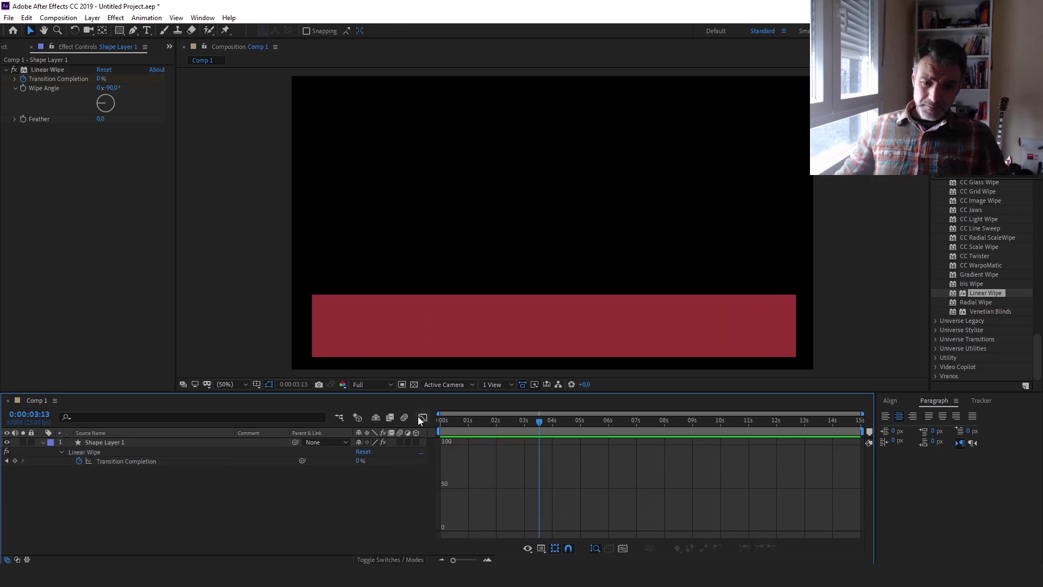
left_click(421, 417)
key("Home")
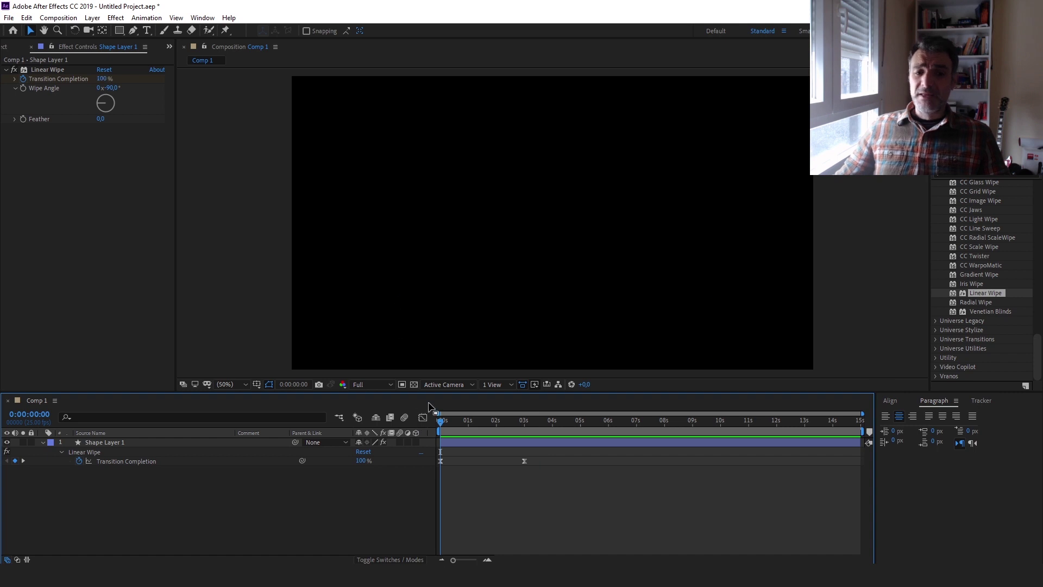
left_click_drag(472, 424, 565, 423)
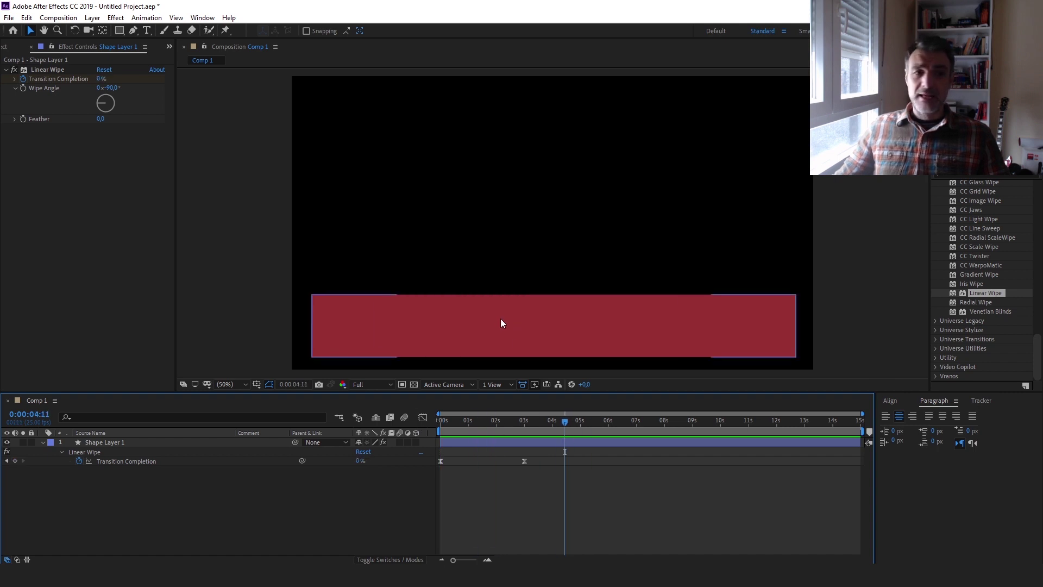
Start a horizontal text layer on the red rectangle with white fill (FFFFFF) and no stroke.
left_click(147, 31)
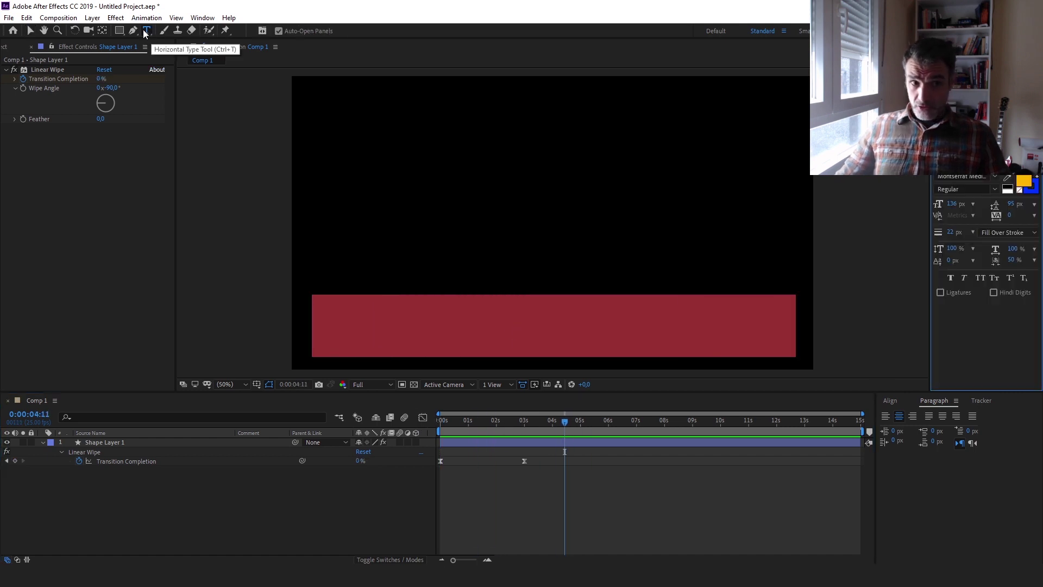
left_click(350, 325)
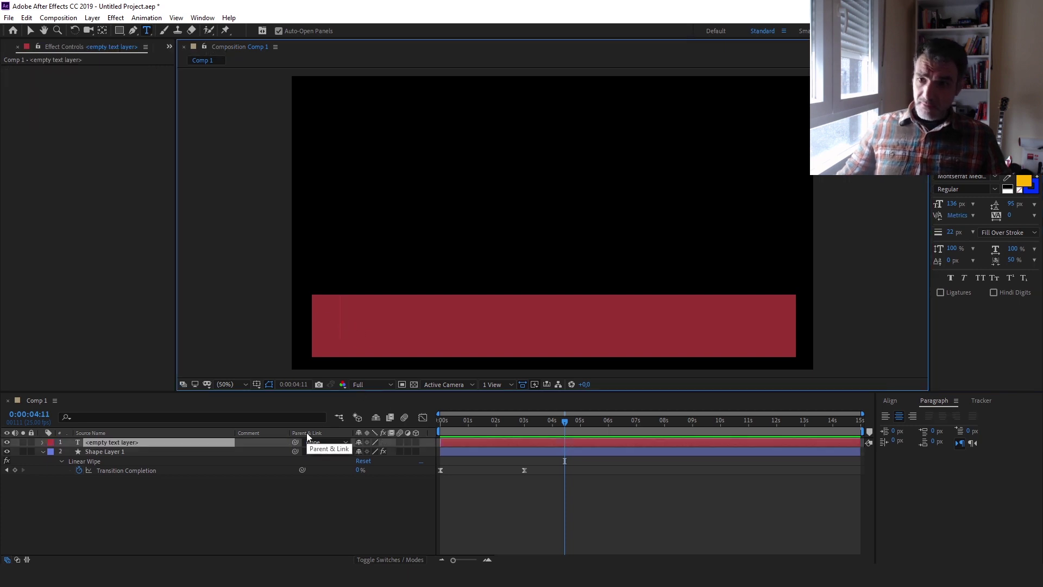
left_click(1034, 189)
left_click(1021, 191)
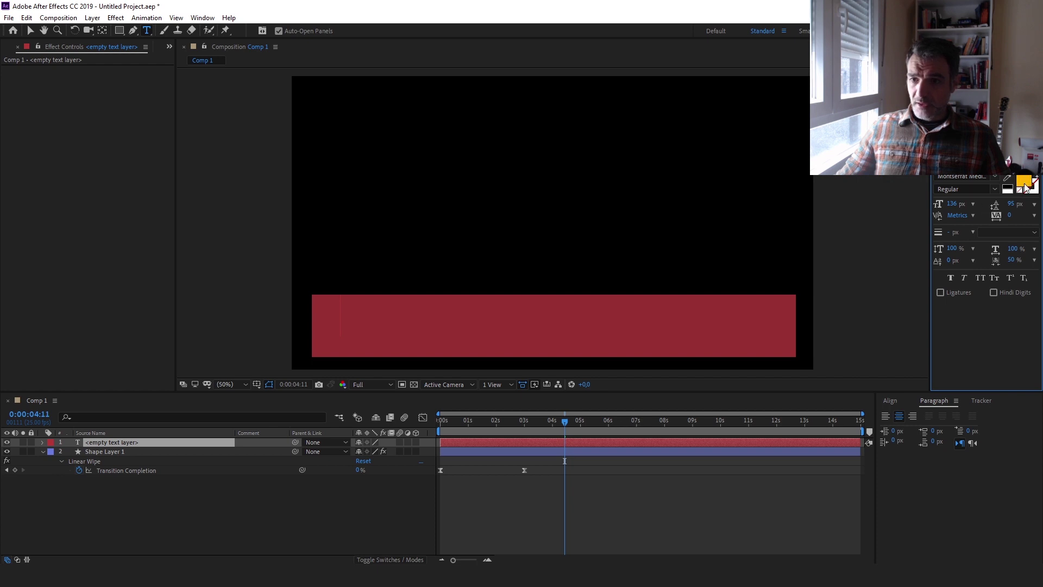
left_click(1025, 183)
left_click_drag(333, 87, 300, 57)
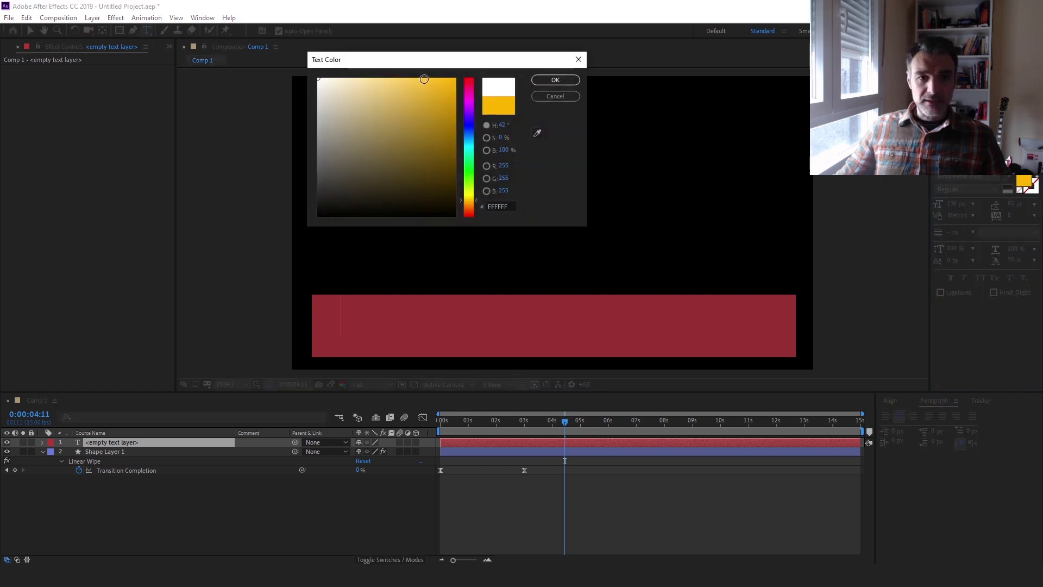
left_click(546, 82)
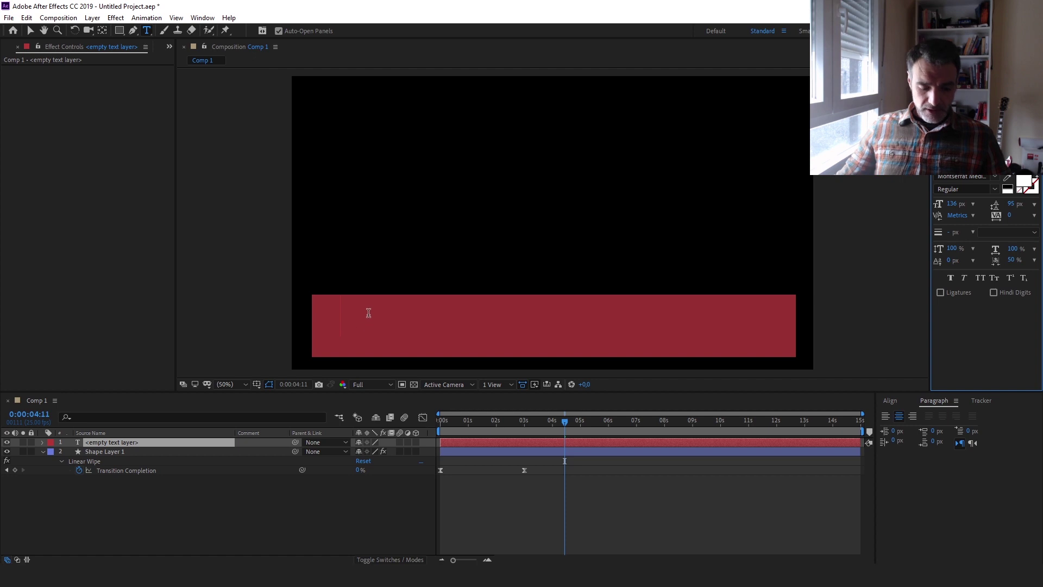
Enter "Escuelacine.com" as the text and position it inside the left part of the red rectangle.
type("Escu")
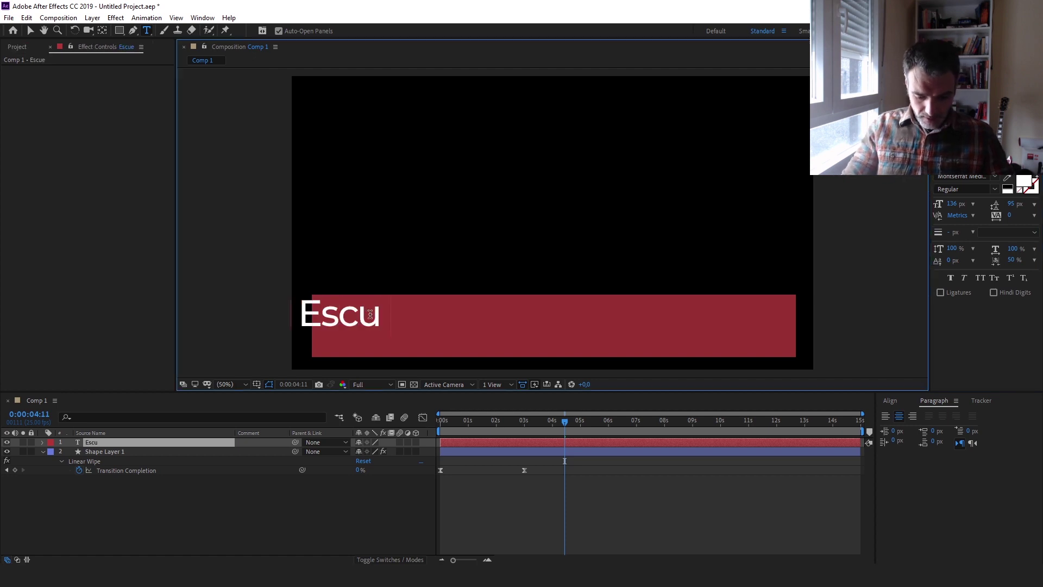
type("elacine.com")
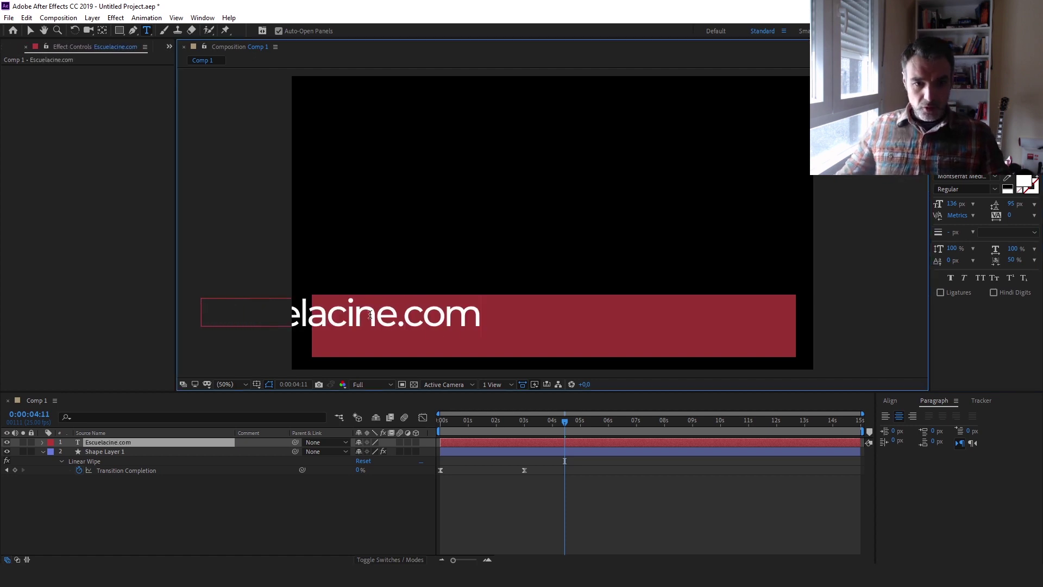
left_click(30, 30)
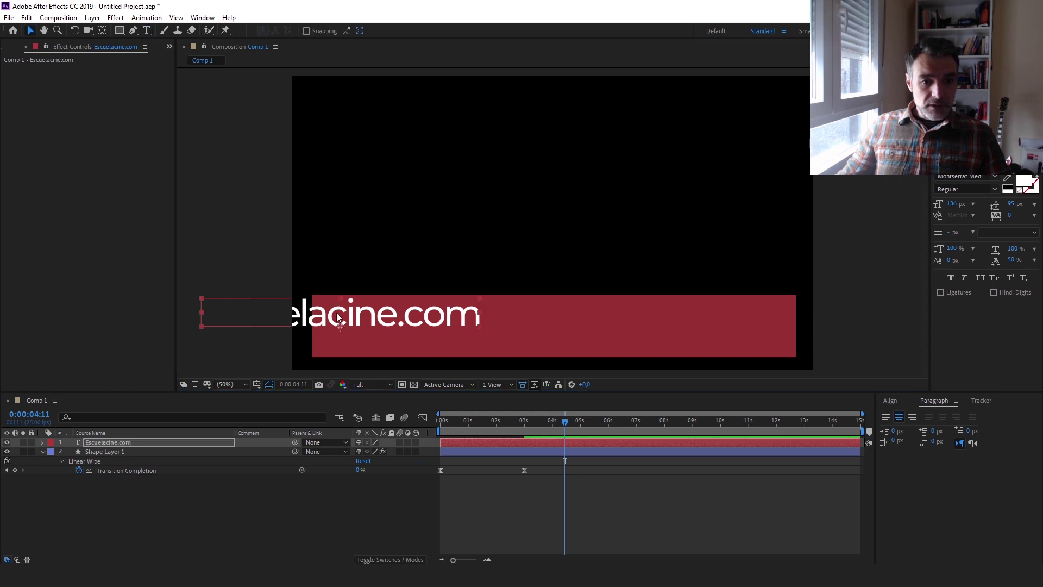
left_click_drag(354, 314, 465, 325)
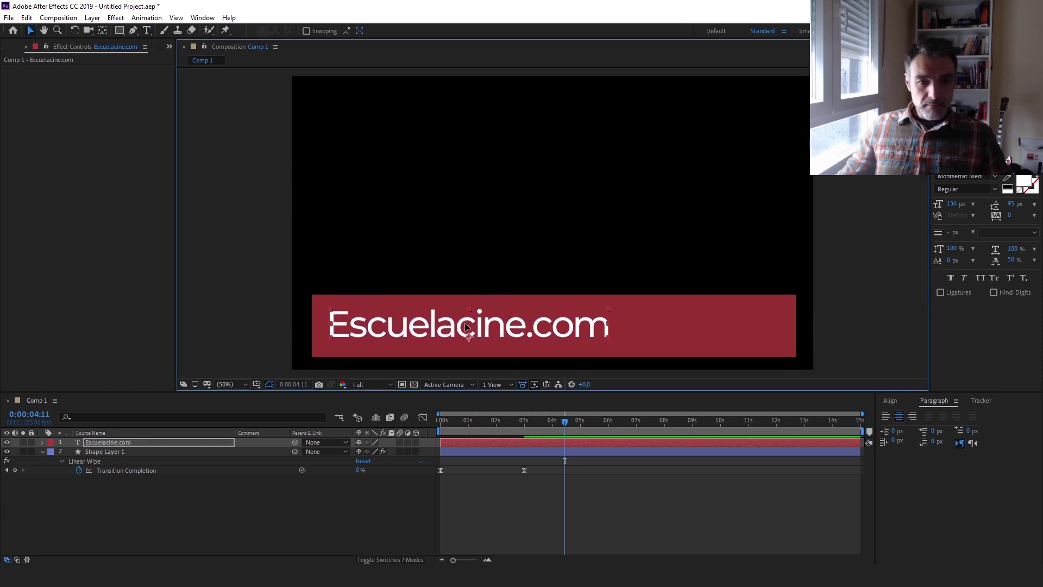
left_click(403, 502)
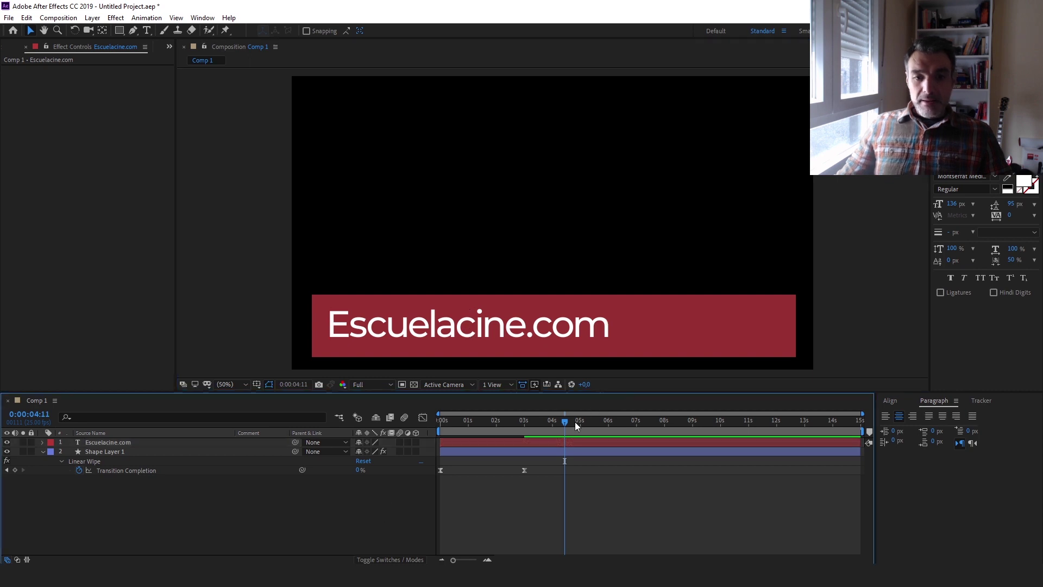
Play back the title over the wipe from the start, and move the current time to 0:00:01:11.
left_click_drag(570, 422, 406, 429)
key("space")
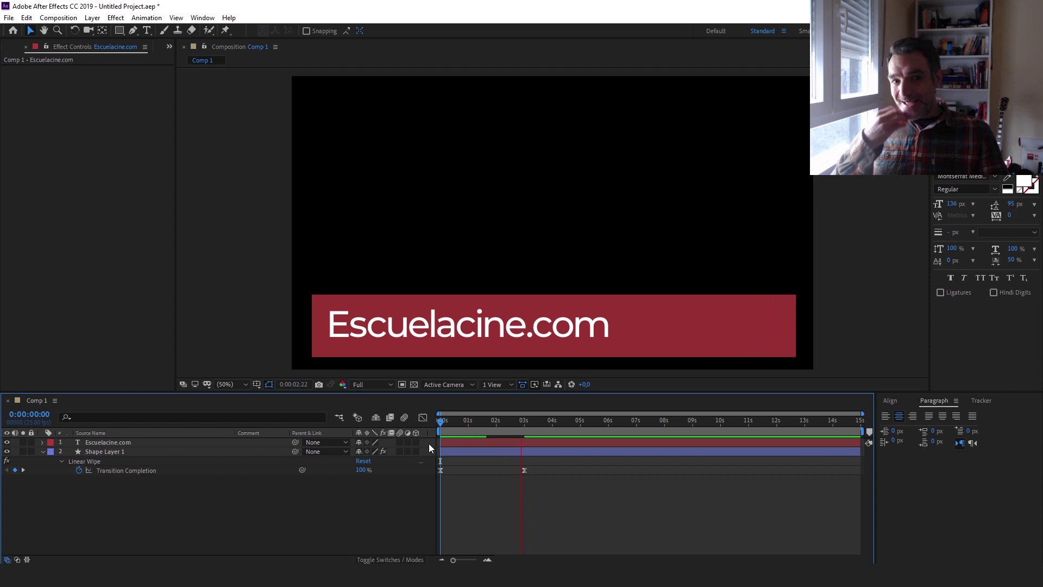
key("space")
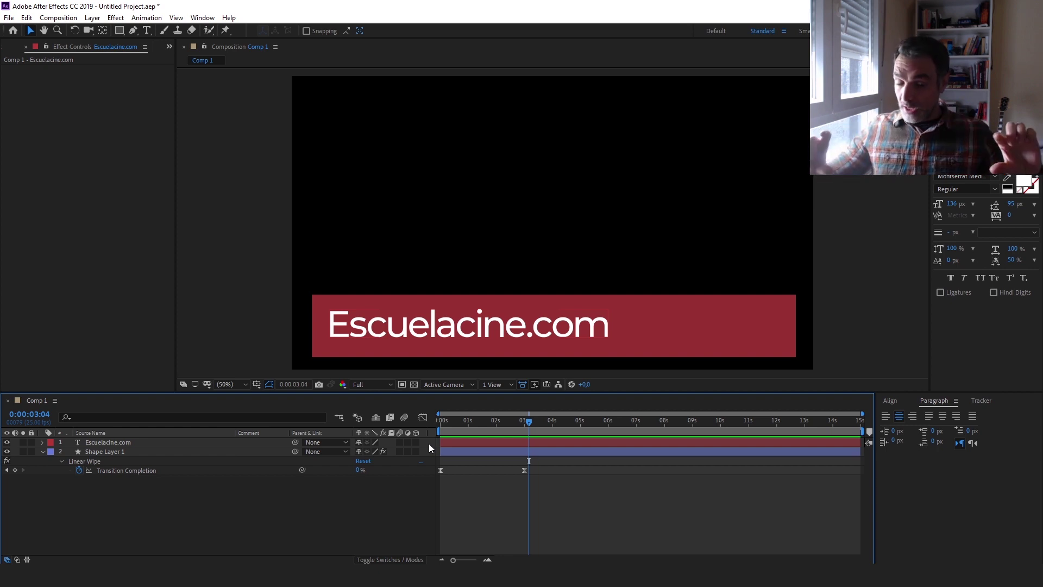
mouse_move(498, 422)
left_mouse_down()
mouse_move(453, 422)
mouse_move(481, 423)
left_mouse_up()
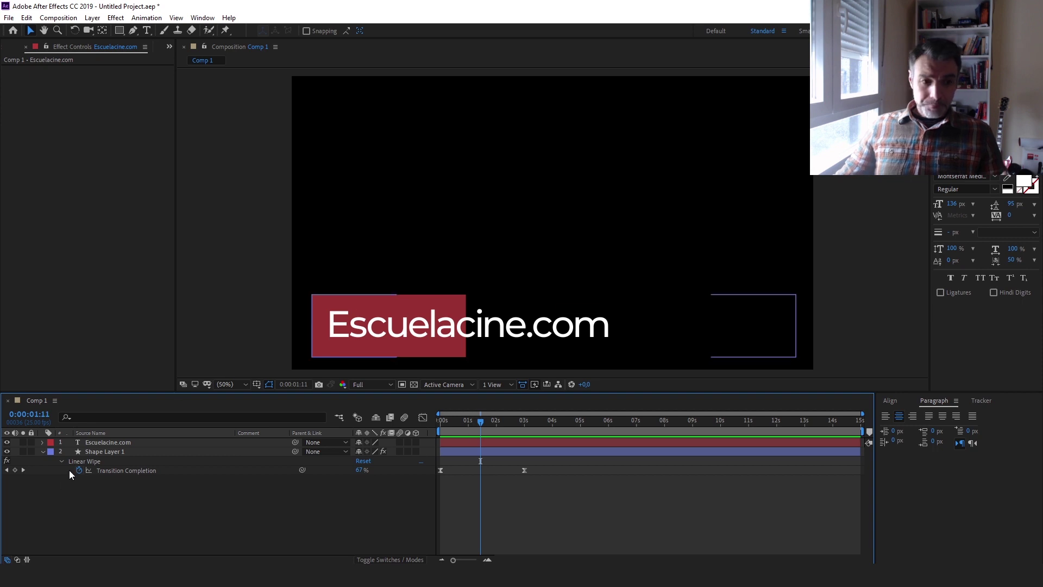
Collapse the properties of Shape Layer 1 and duplicate the layer.
left_click(42, 452)
left_click(92, 453)
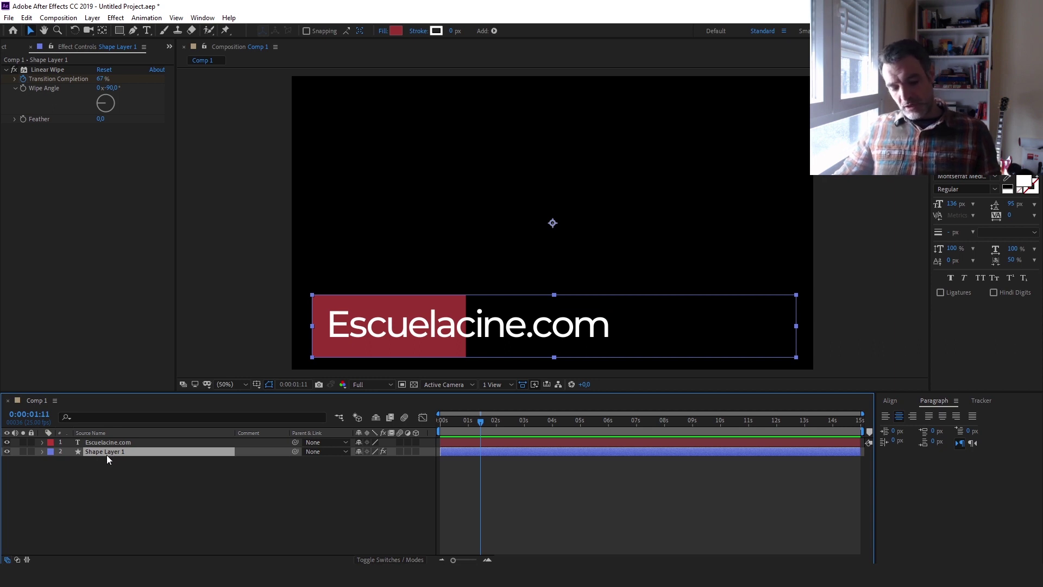
left_click(26, 17)
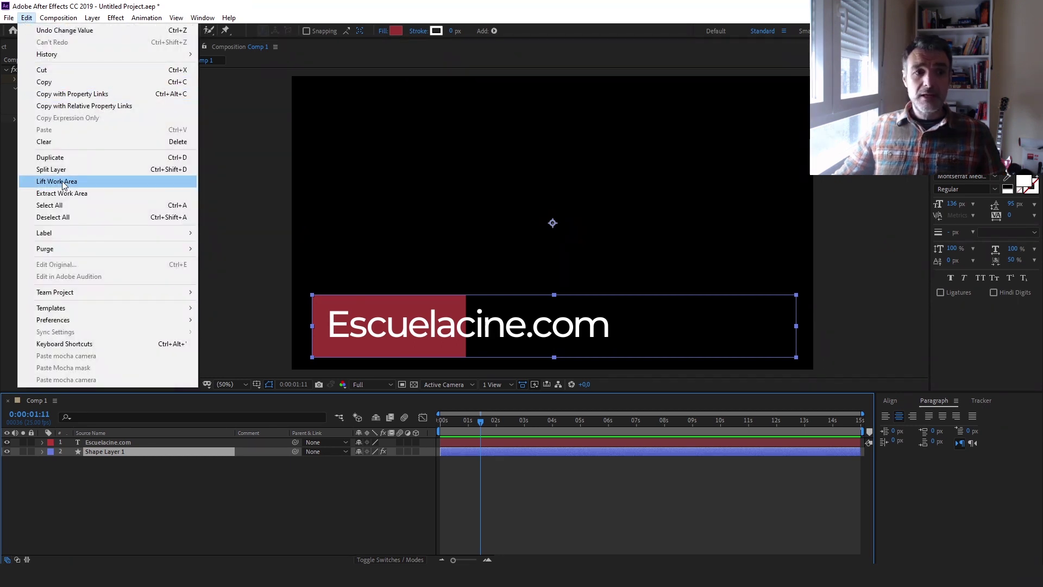
left_click(55, 157)
left_click(140, 503)
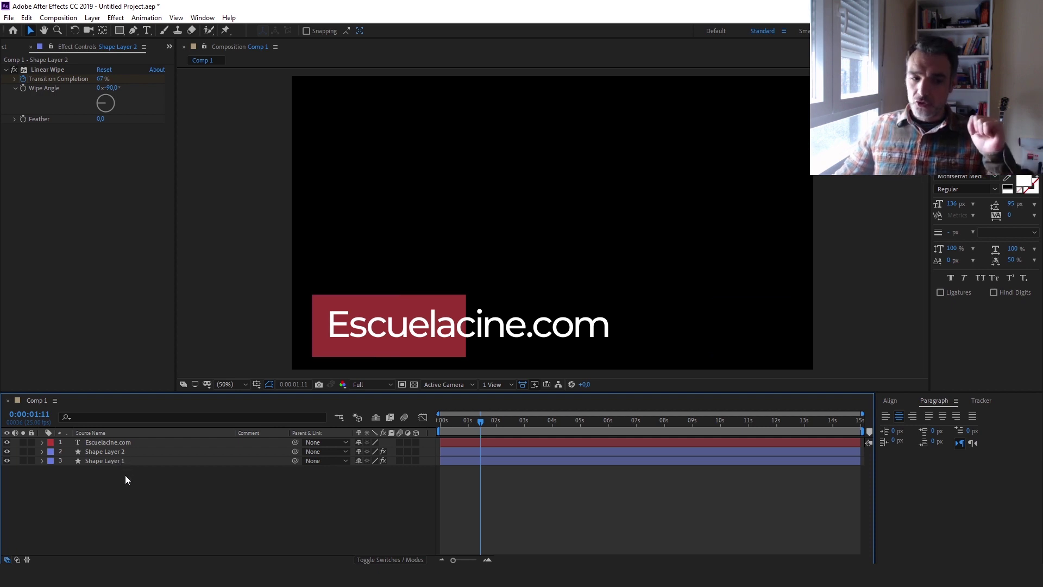
Move the duplicated shape layer above the Escuelacine.com text layer in the layer stack.
left_click(106, 451)
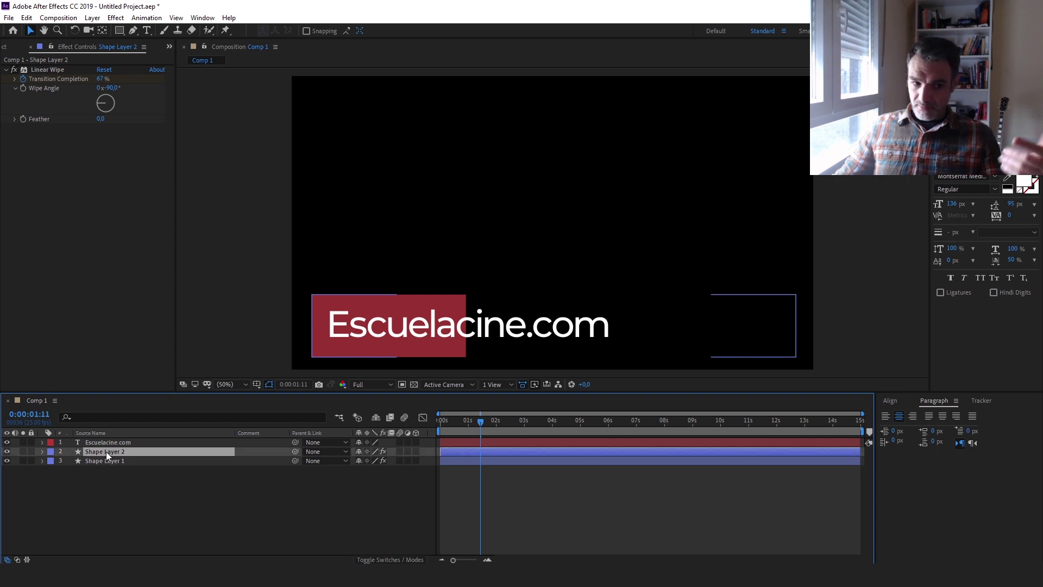
left_click_drag(106, 452, 103, 439)
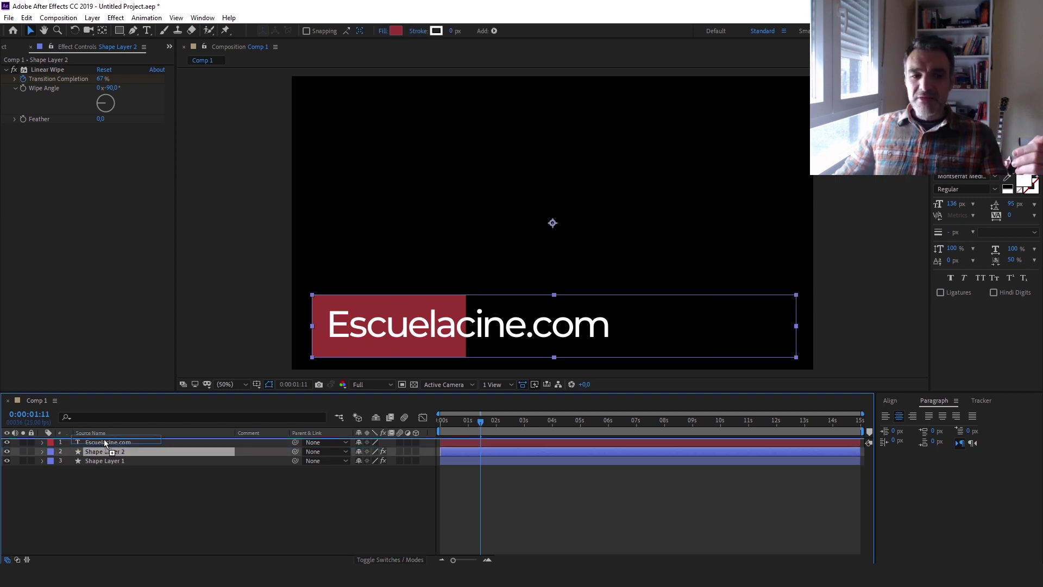
left_click_drag(104, 441, 104, 441)
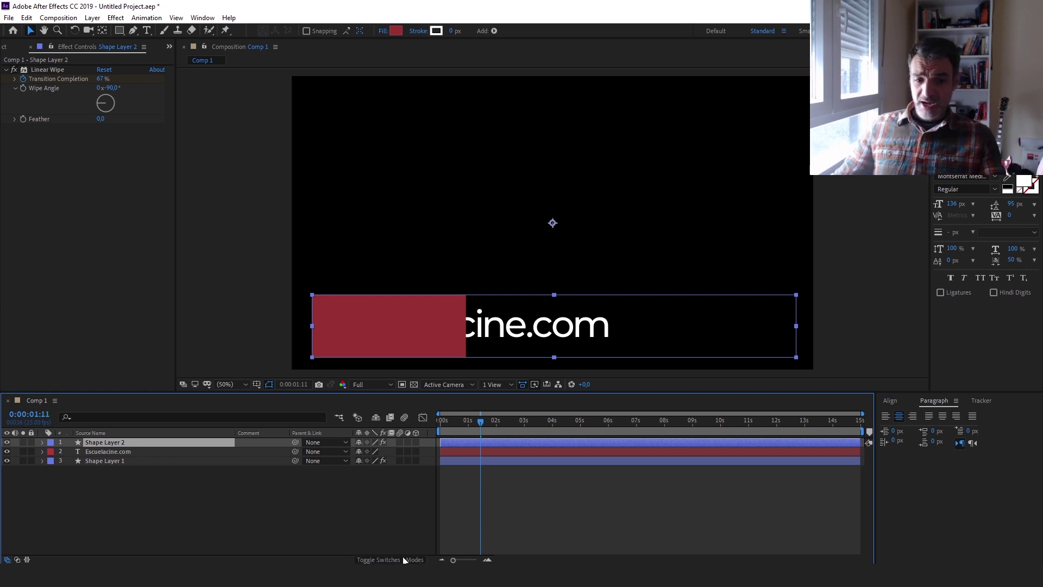
Show the track matte options and set the Escuelacine.com layer to Alpha Matte "Shape Layer 2".
left_click(387, 560)
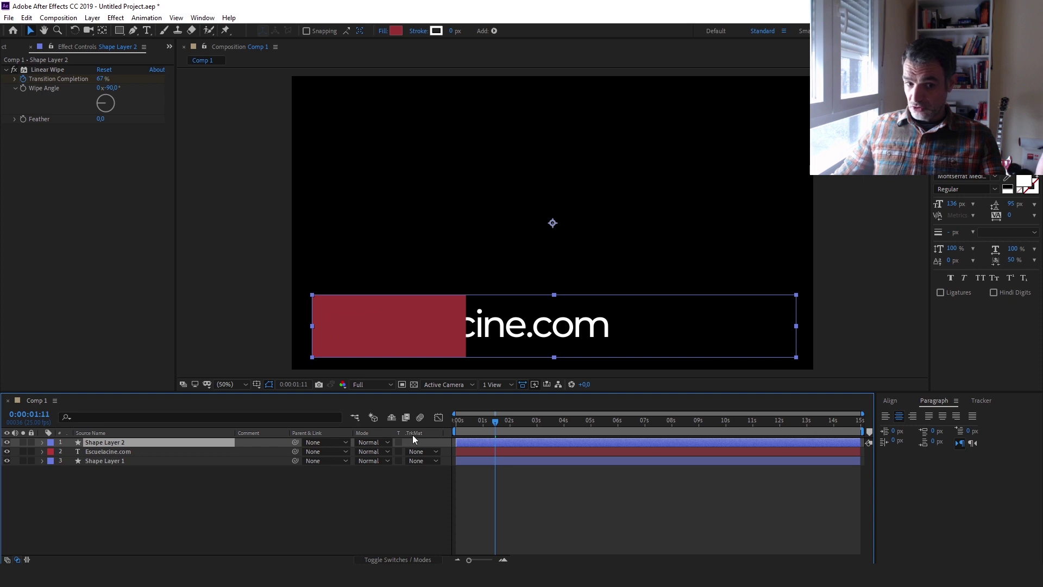
left_click(398, 560)
left_click(402, 558)
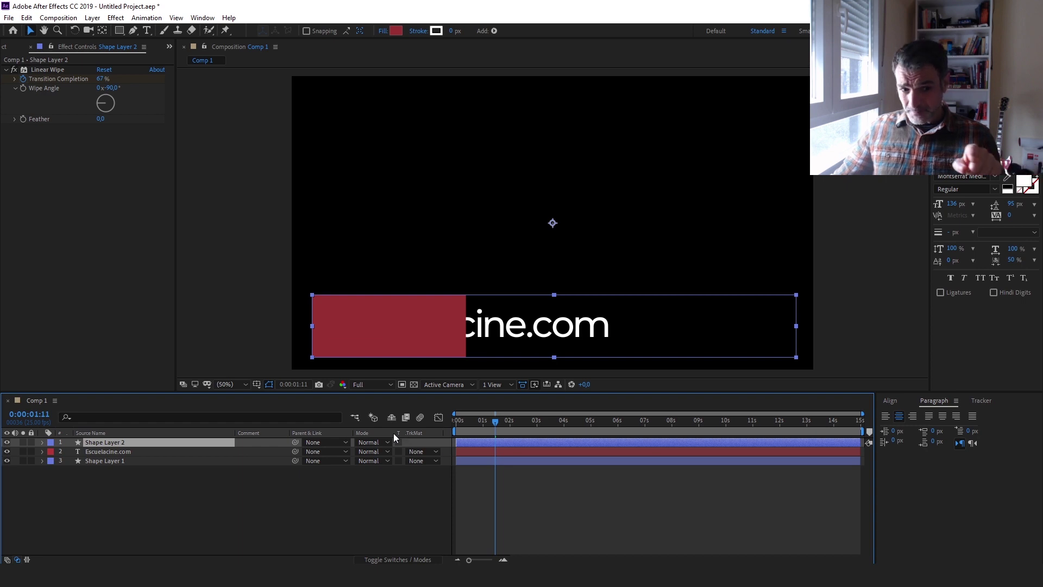
left_click(114, 451)
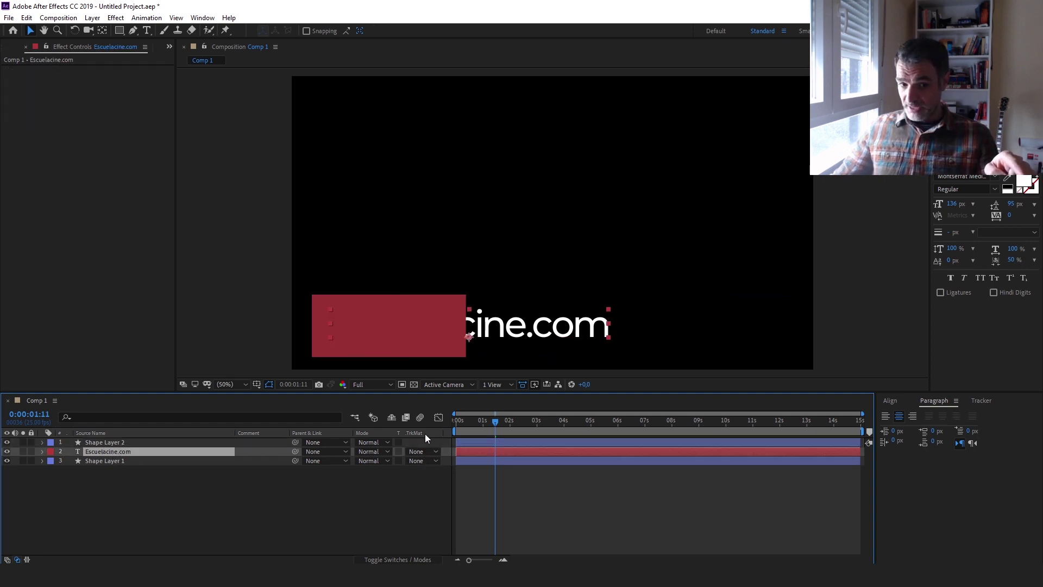
left_click(435, 451)
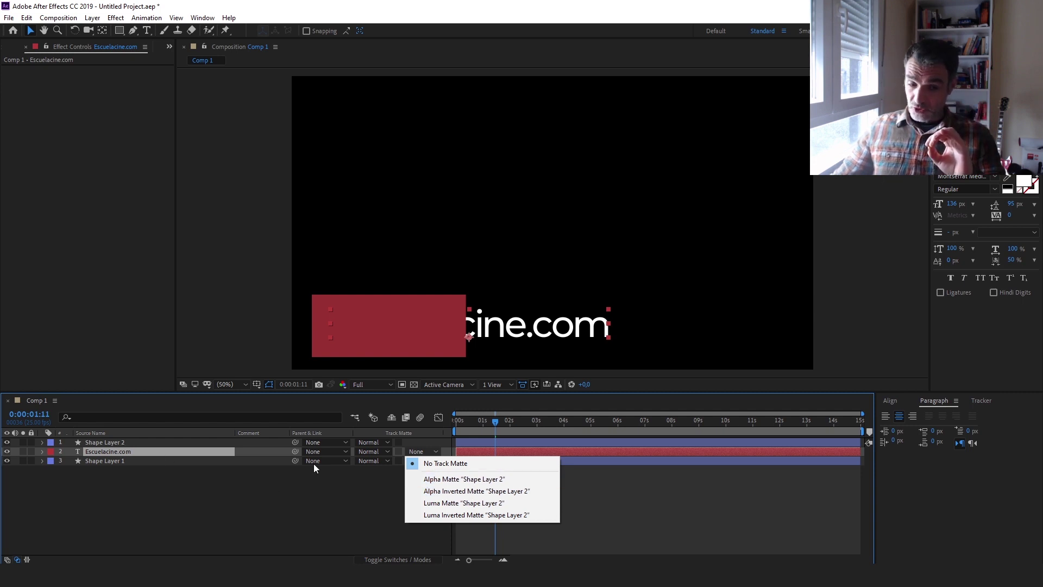
left_click(449, 481)
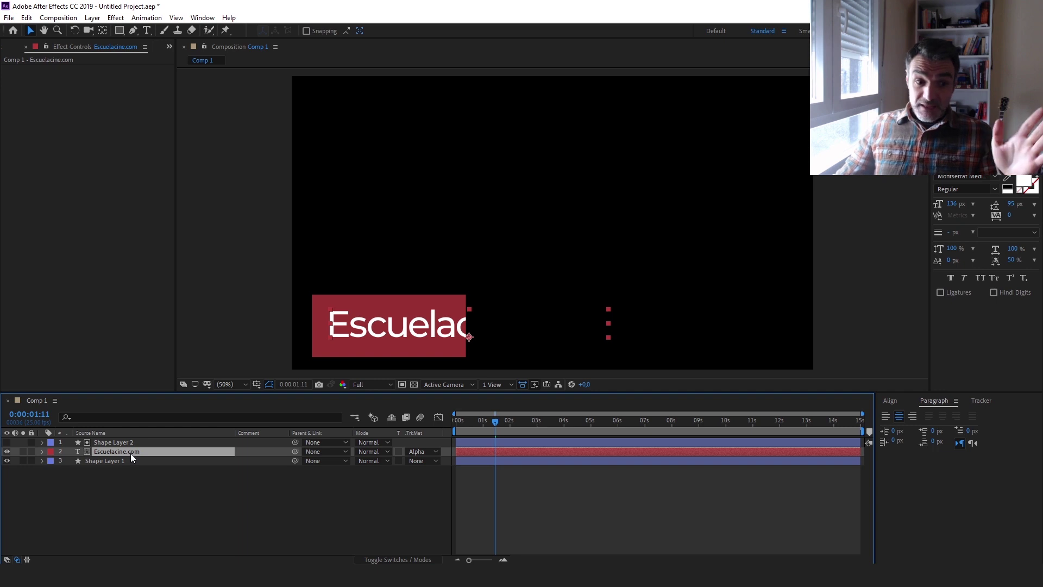
Scrub the matted title, and play back the text and rectangle reveal from the first frame.
mouse_move(495, 422)
left_mouse_down()
mouse_move(462, 423)
mouse_move(499, 425)
left_mouse_up()
left_click(112, 442)
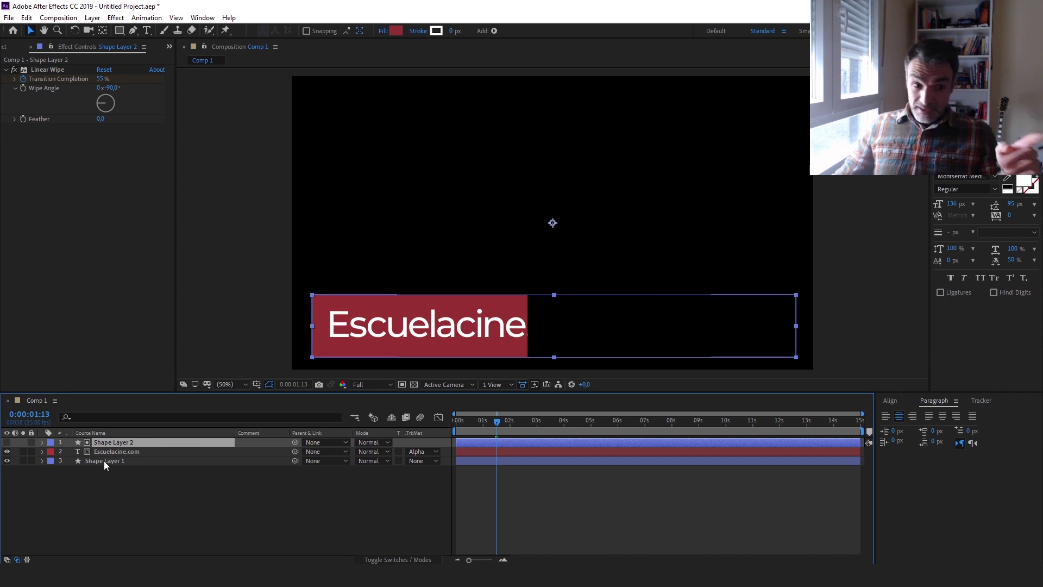
left_click_drag(481, 421, 456, 420)
key("space")
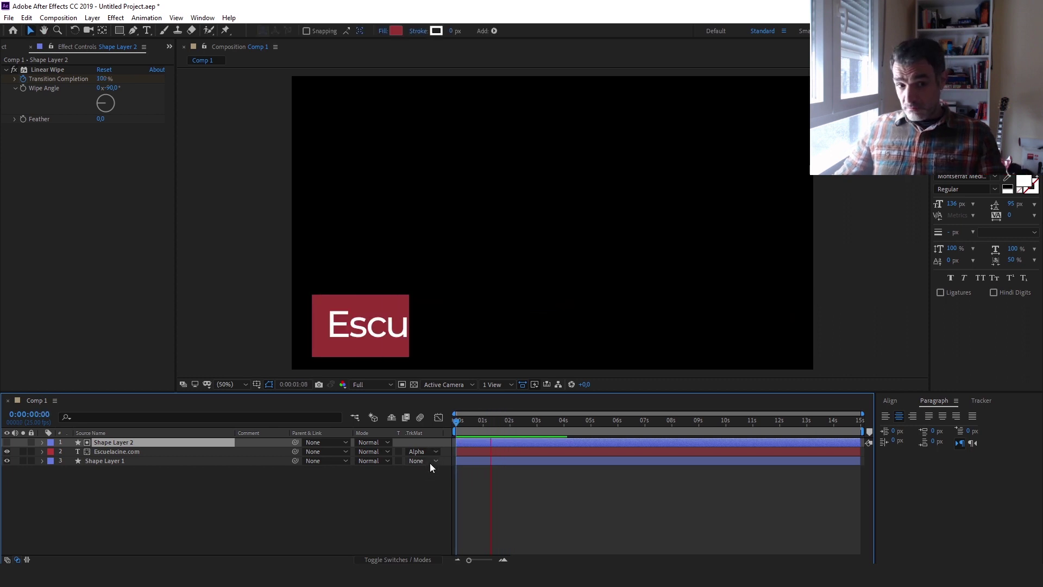
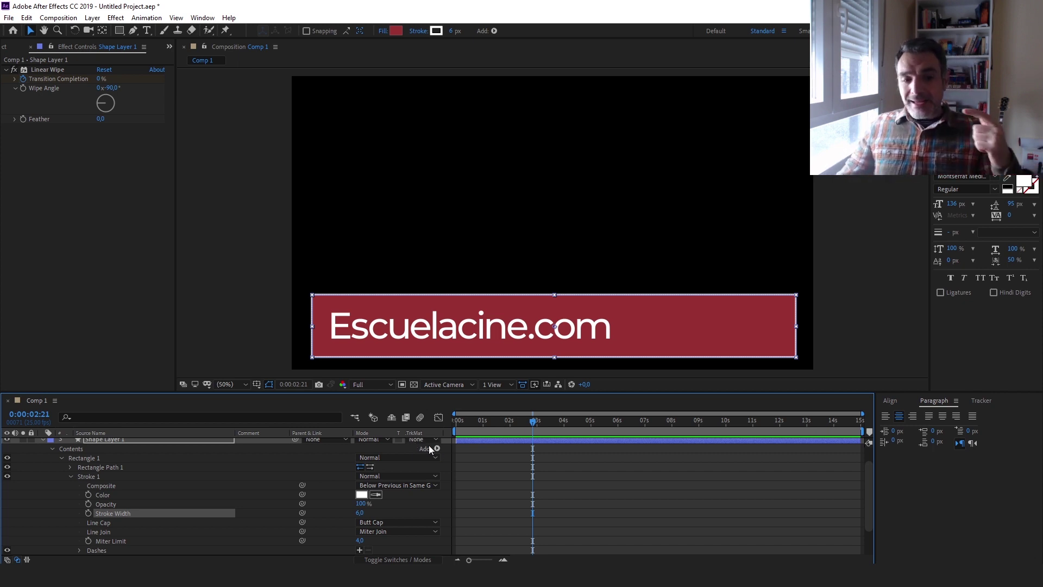
Collapse the properties of Shape Layer 1 and open the Essential Graphics panel.
scroll(50, 455, "up", 1)
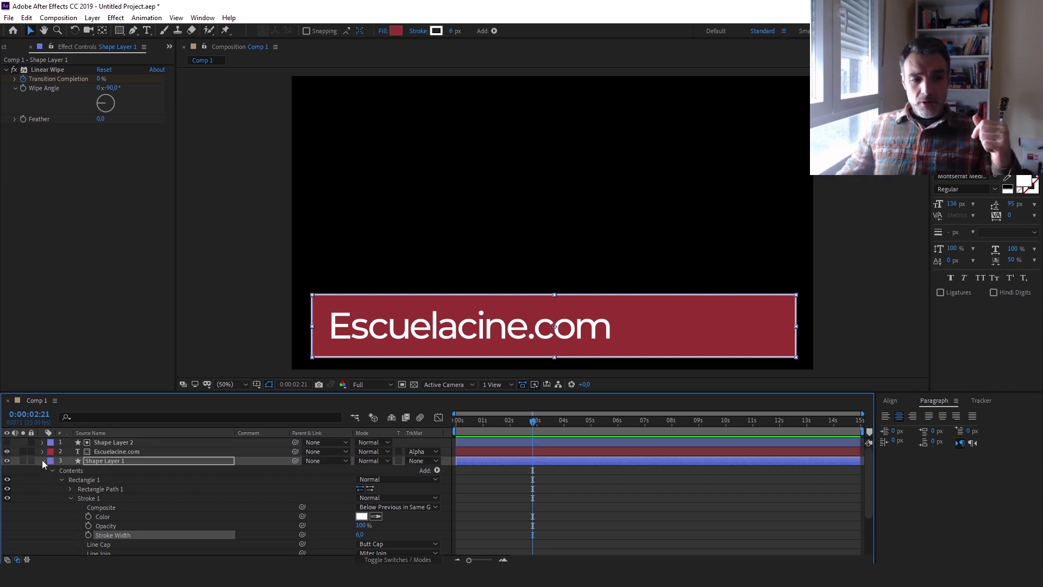
left_click(42, 460)
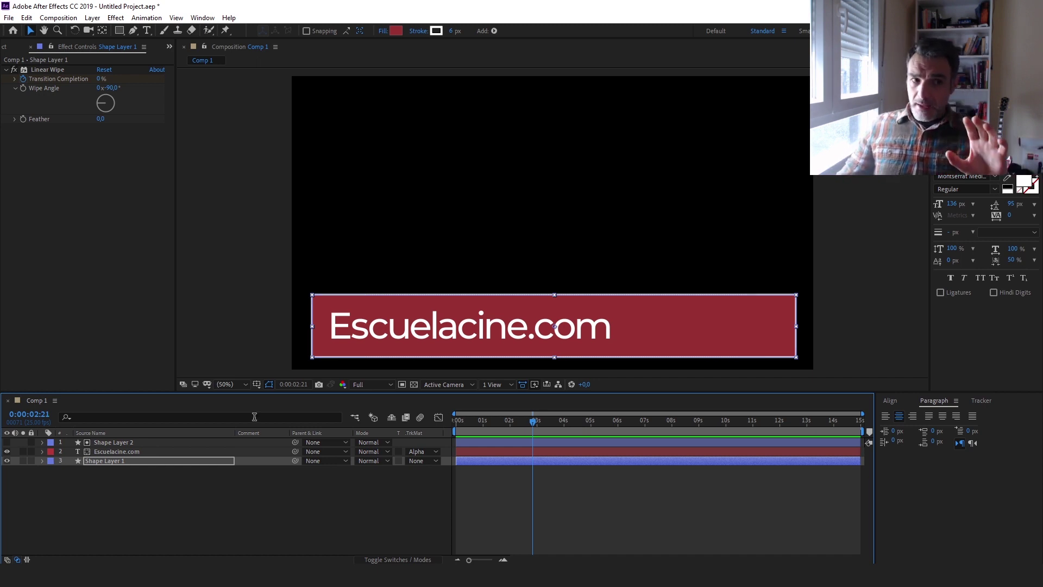
left_click(202, 18)
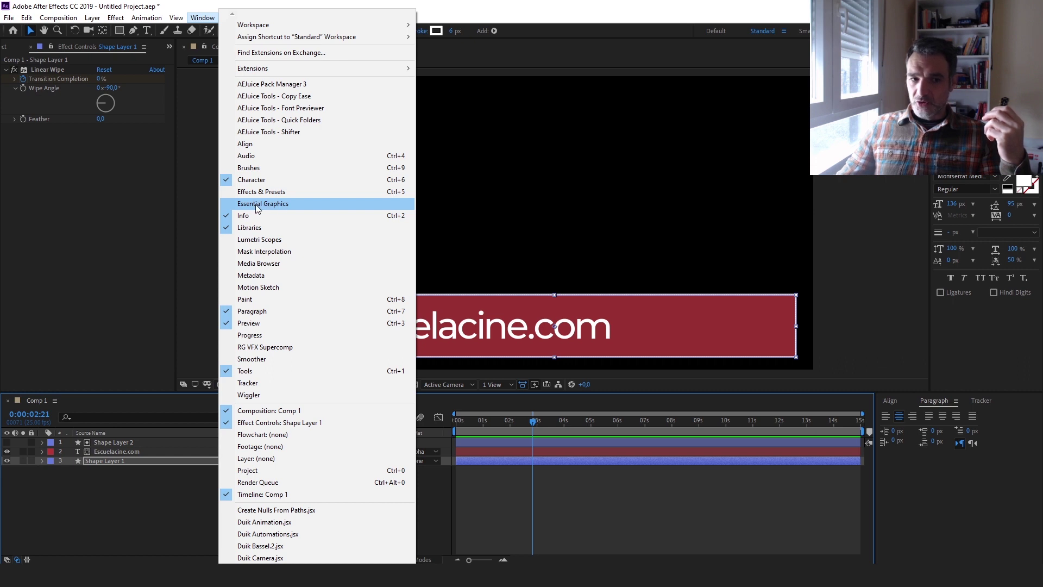
left_click(261, 207)
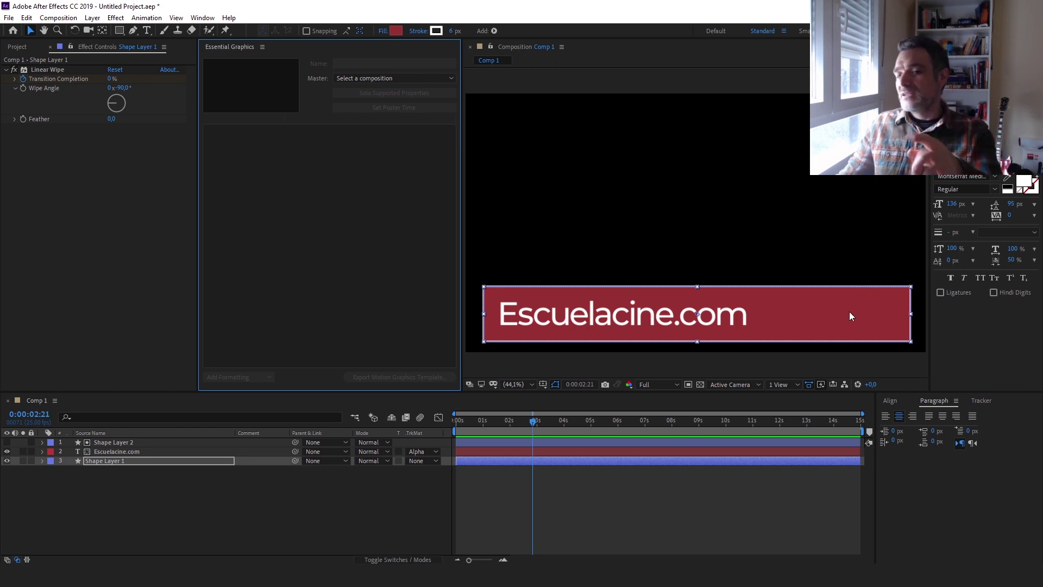
Expand Shape Layer 1 down to Fill 1 and add the rectangle's fill Color to Essential Graphics.
left_click(104, 459)
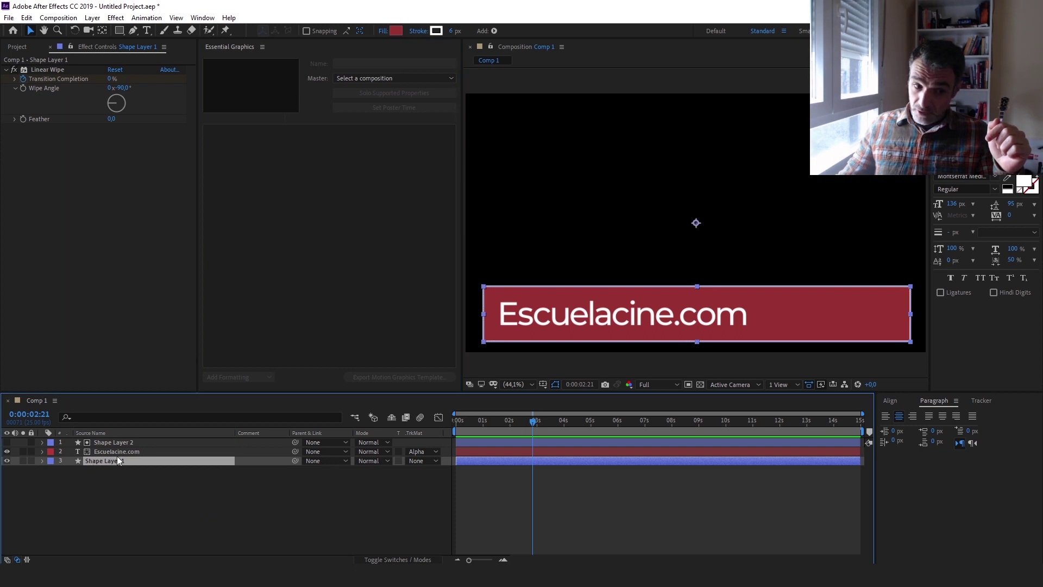
left_click(42, 460)
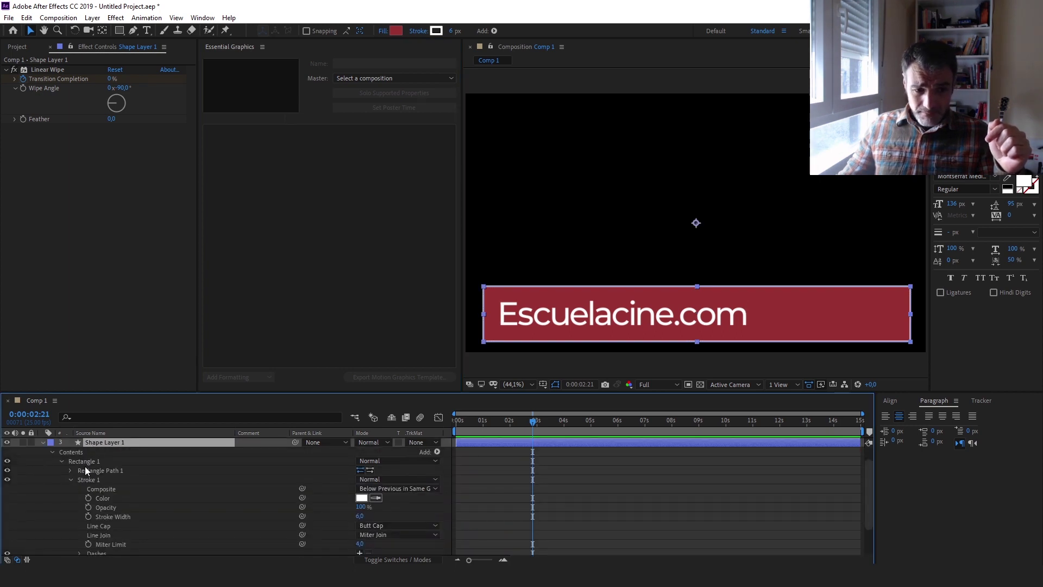
scroll(67, 481, "down", 1)
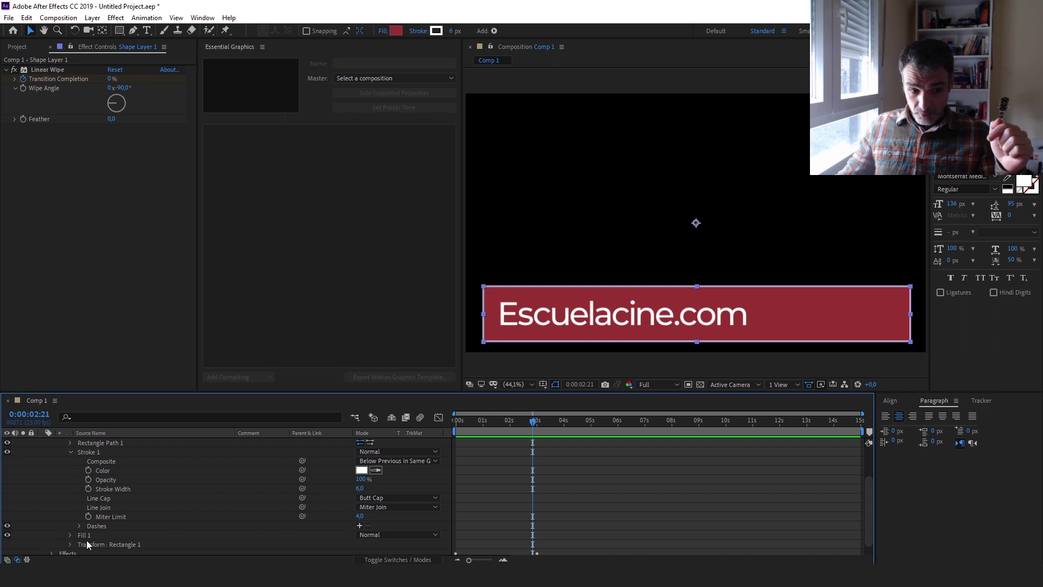
left_click(70, 536)
scroll(64, 526, "down", 2)
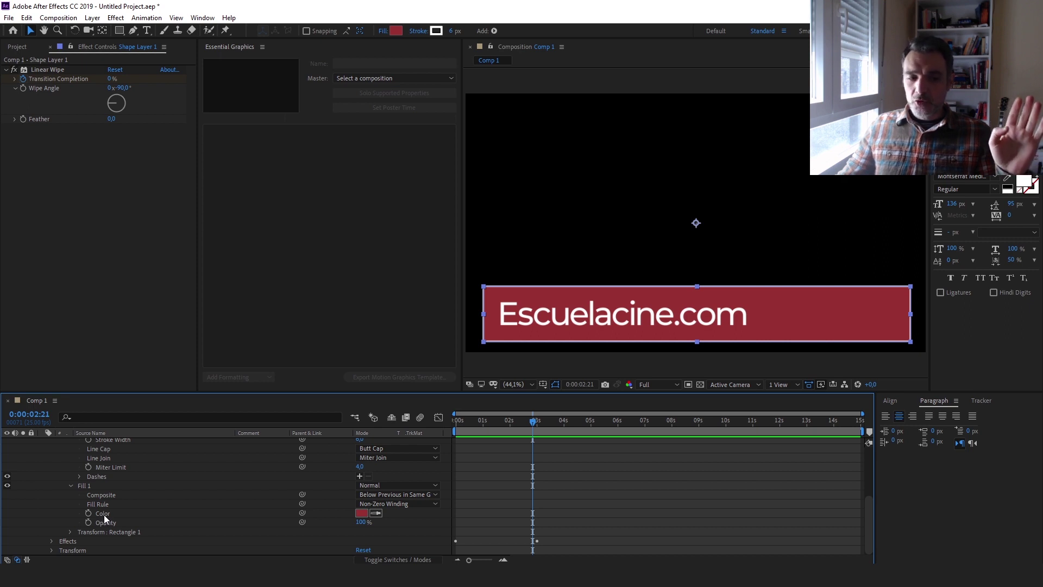
left_click_drag(103, 514, 257, 175)
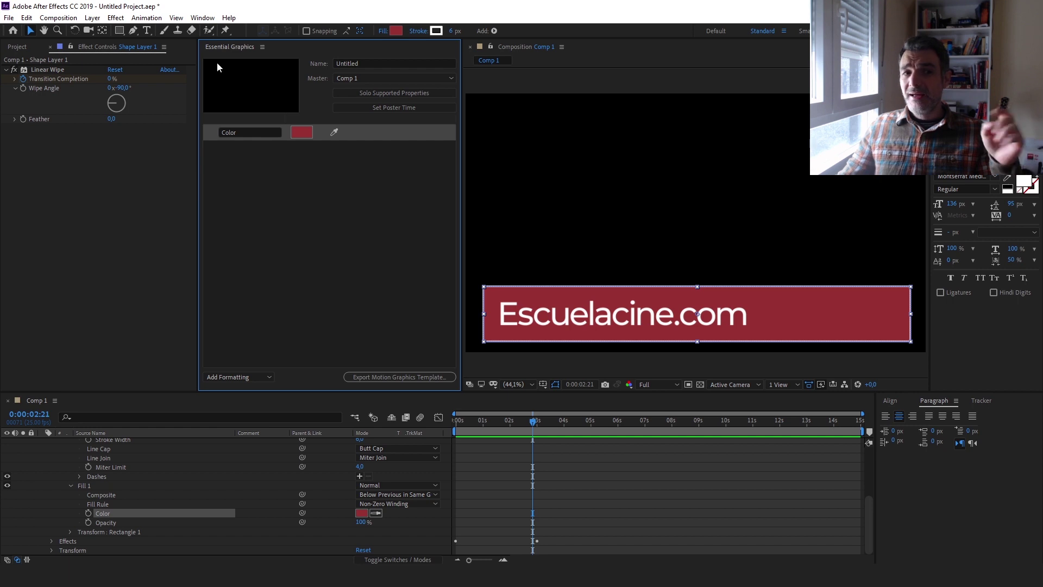
Rename the fill colour control in Essential Graphics as "Color del Fondo".
left_click(248, 132)
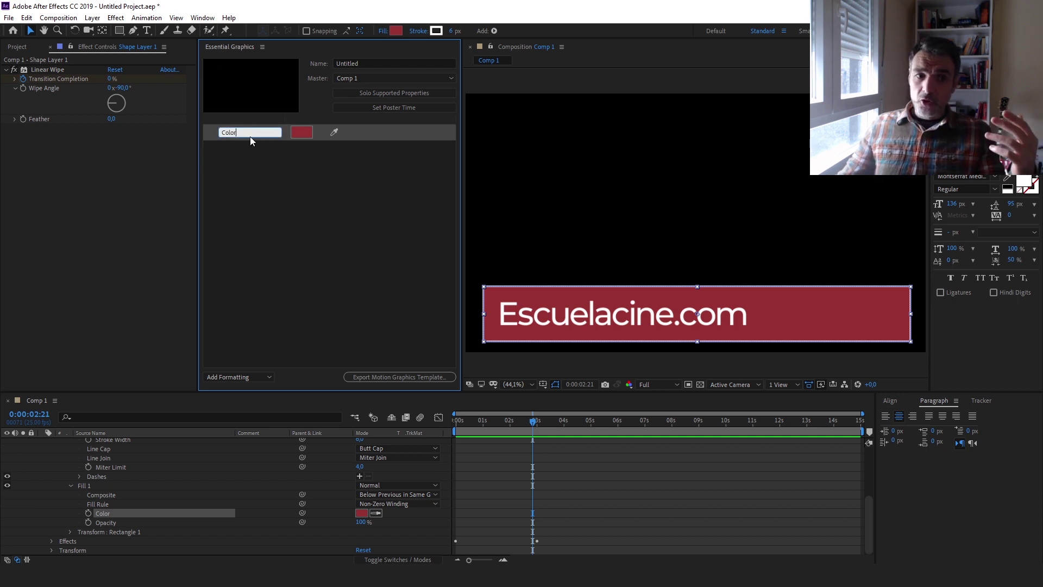
type("del")
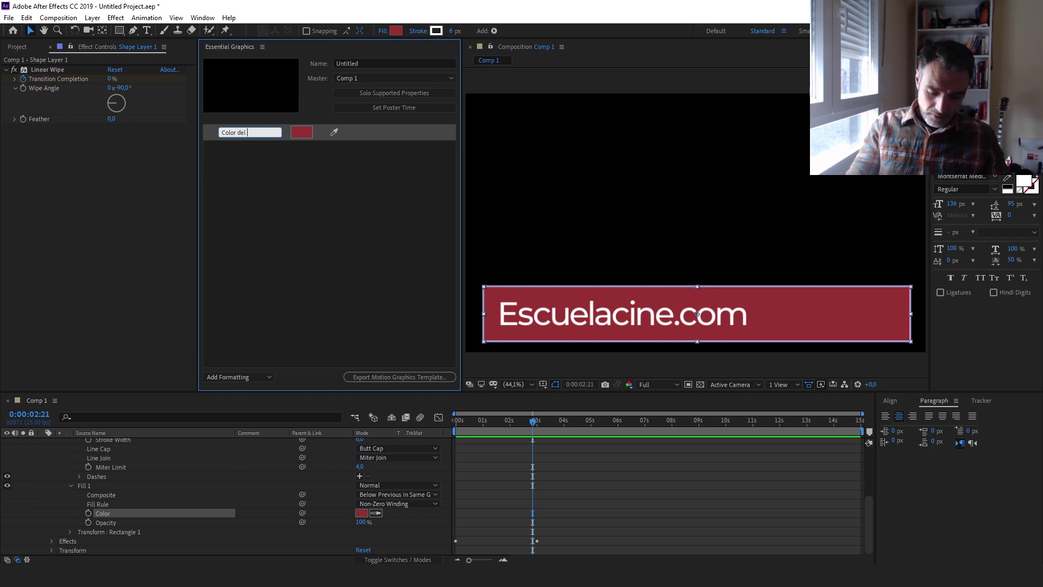
type(" F")
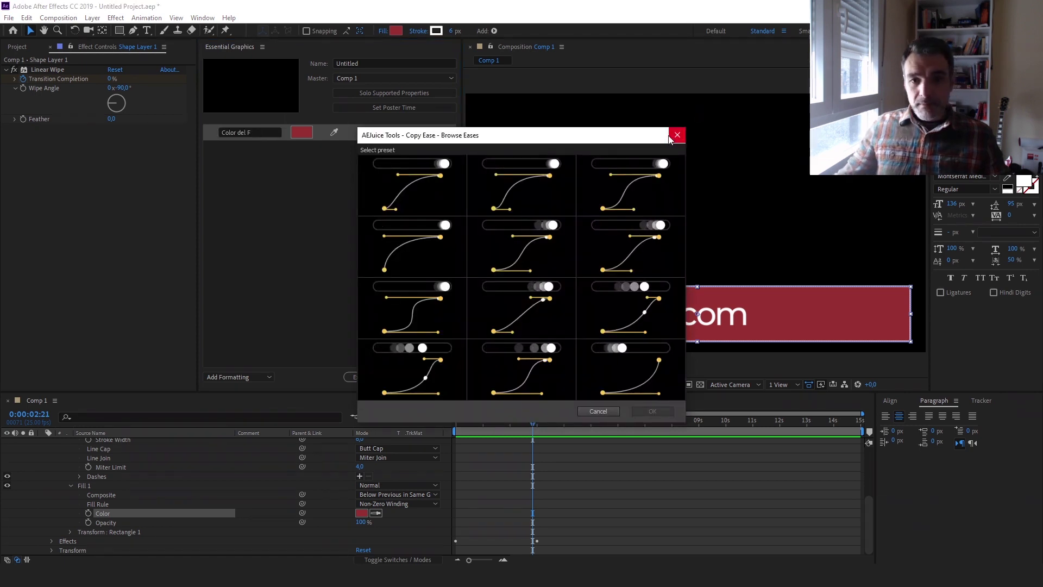
key("Escape")
left_click(256, 132)
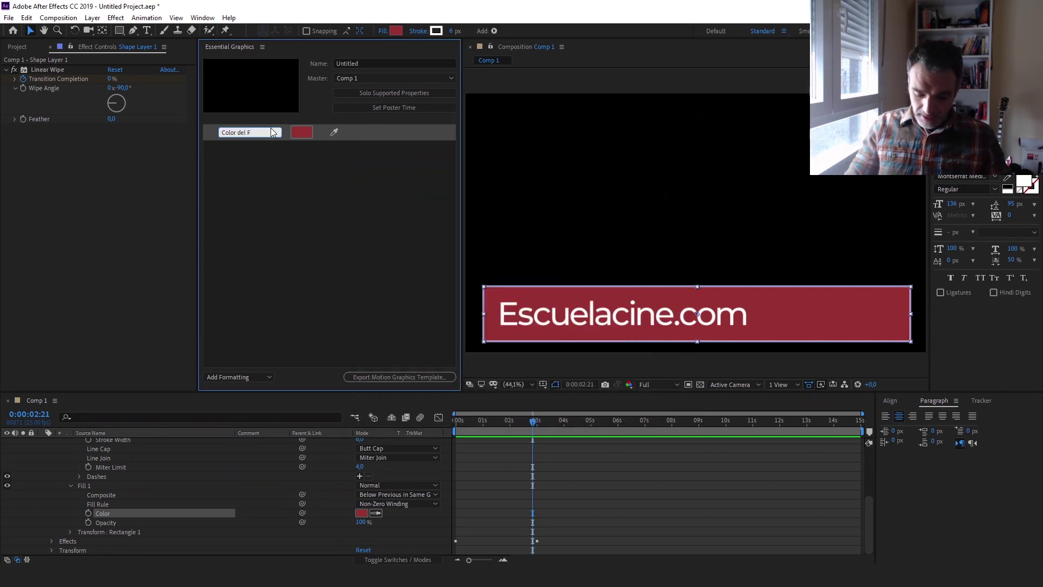
type("ondo")
left_click(252, 162)
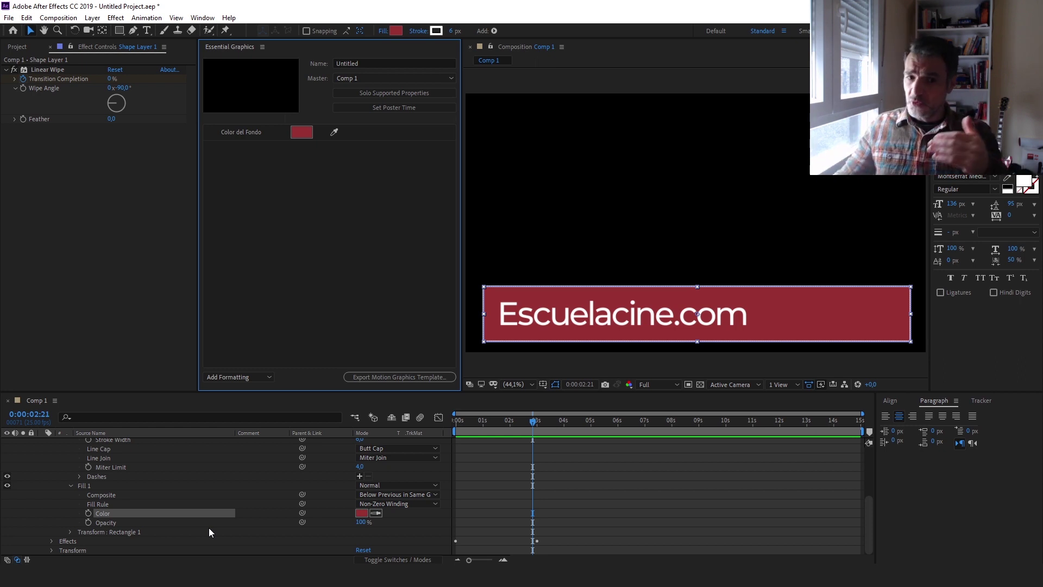
Add Shape Layer 1's Transform Opacity to Essential Graphics, name it "Opacidad del fondo" and try its slider.
scroll(125, 509, "up", 5)
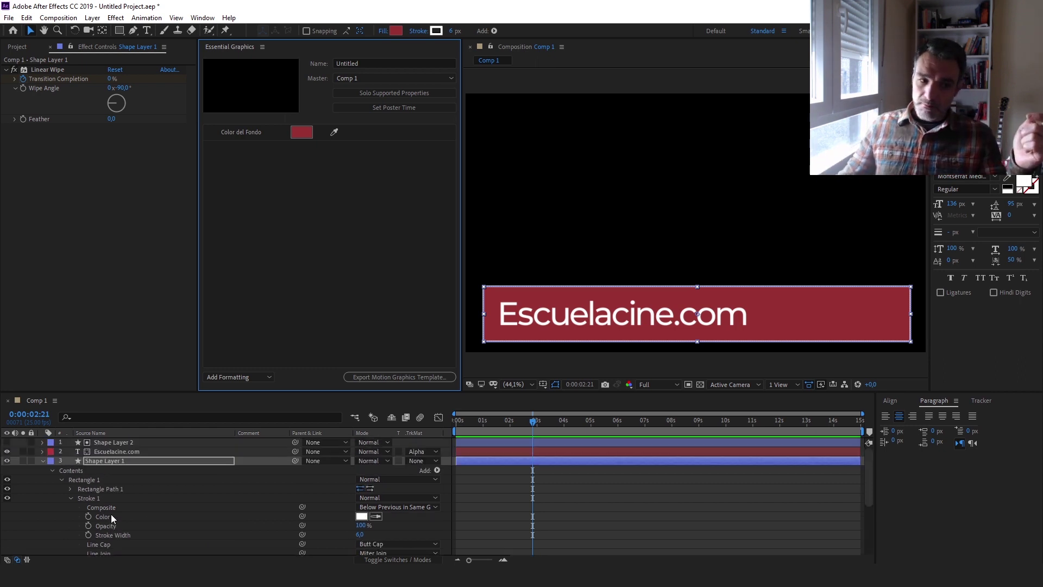
left_click(110, 456)
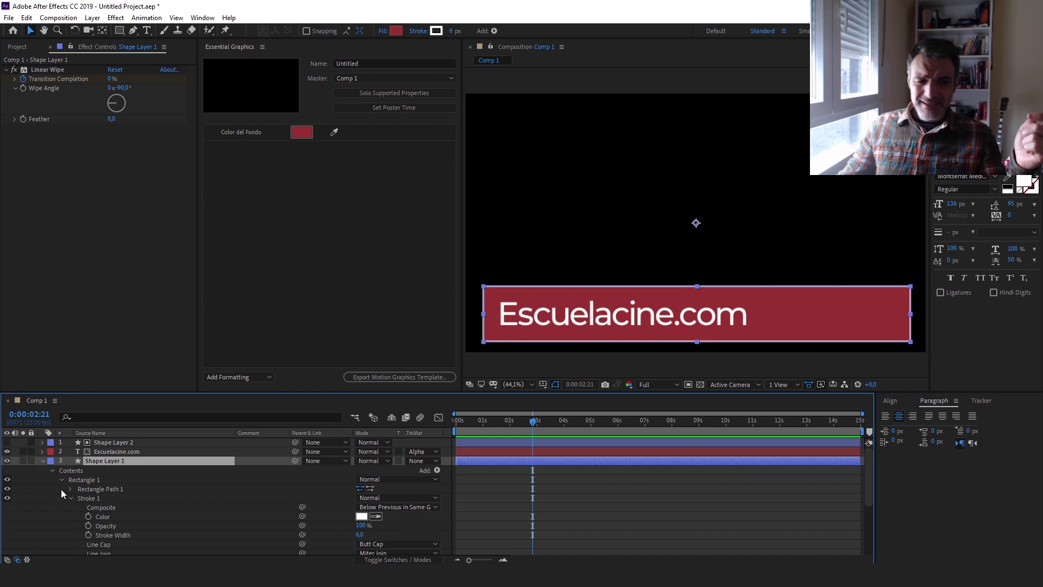
scroll(70, 503, "down", 5)
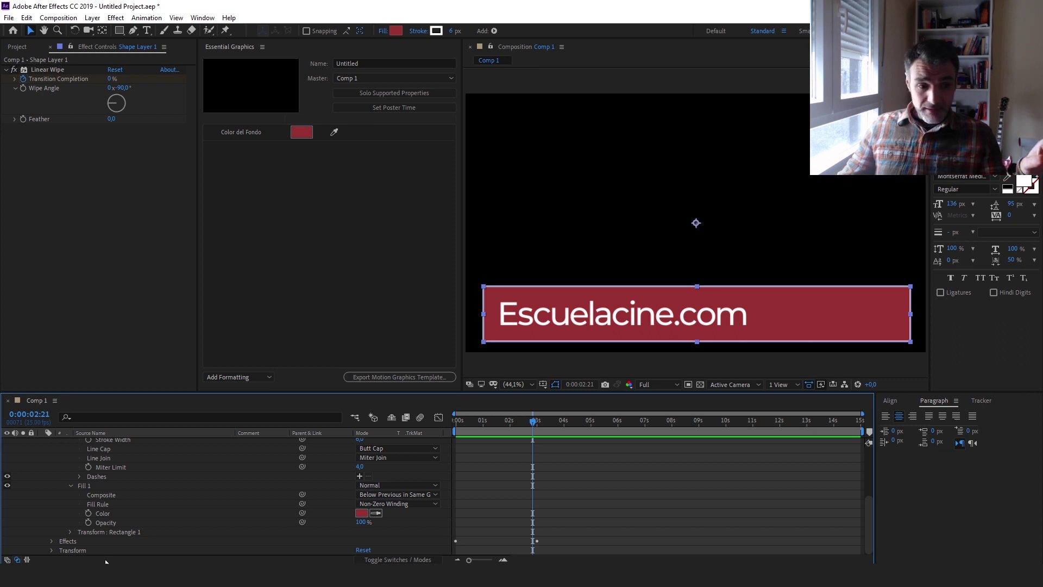
left_click(52, 551)
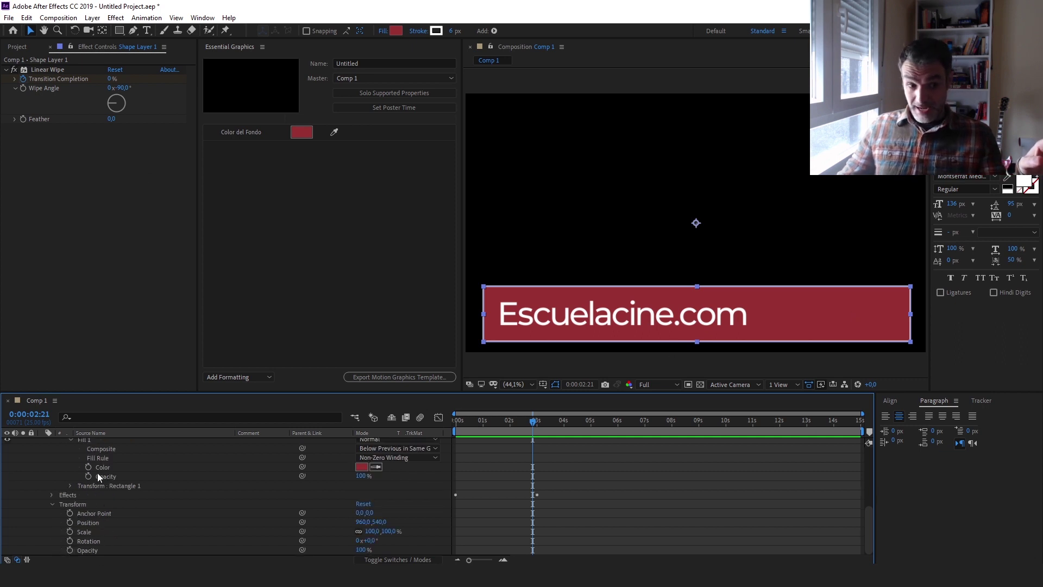
left_click_drag(87, 550, 237, 150)
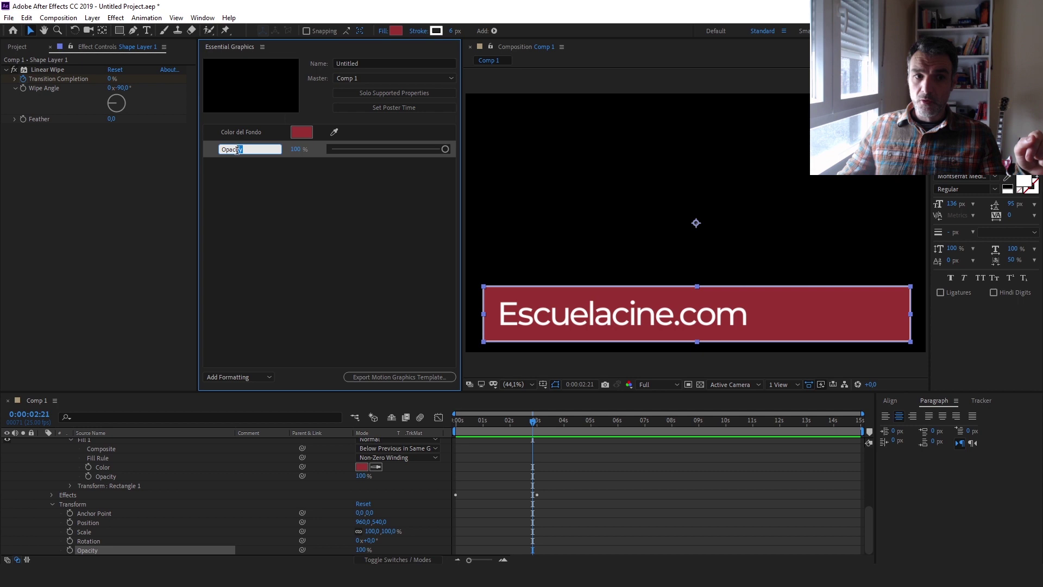
type("ida")
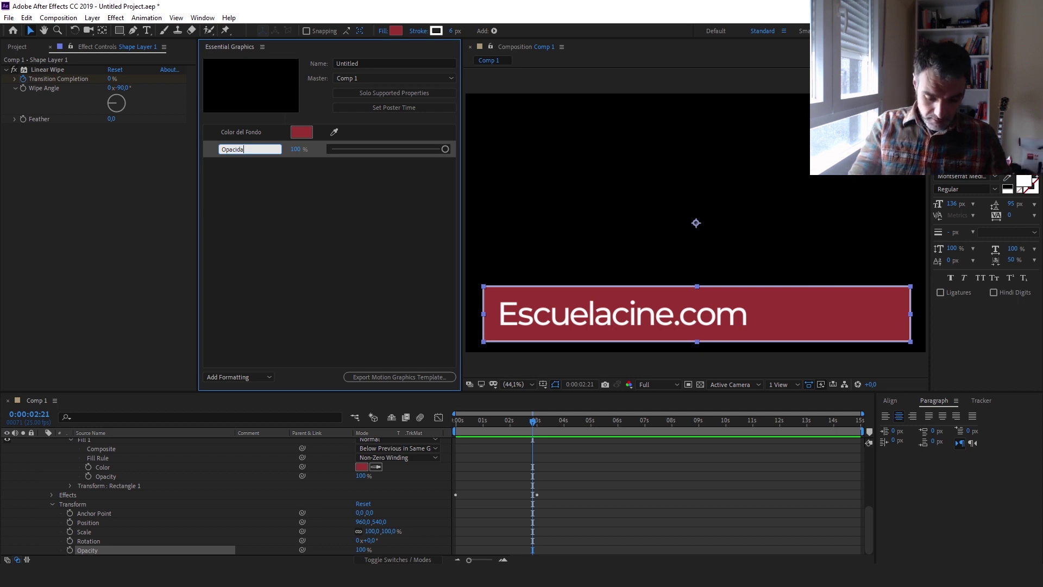
type("d del fondo")
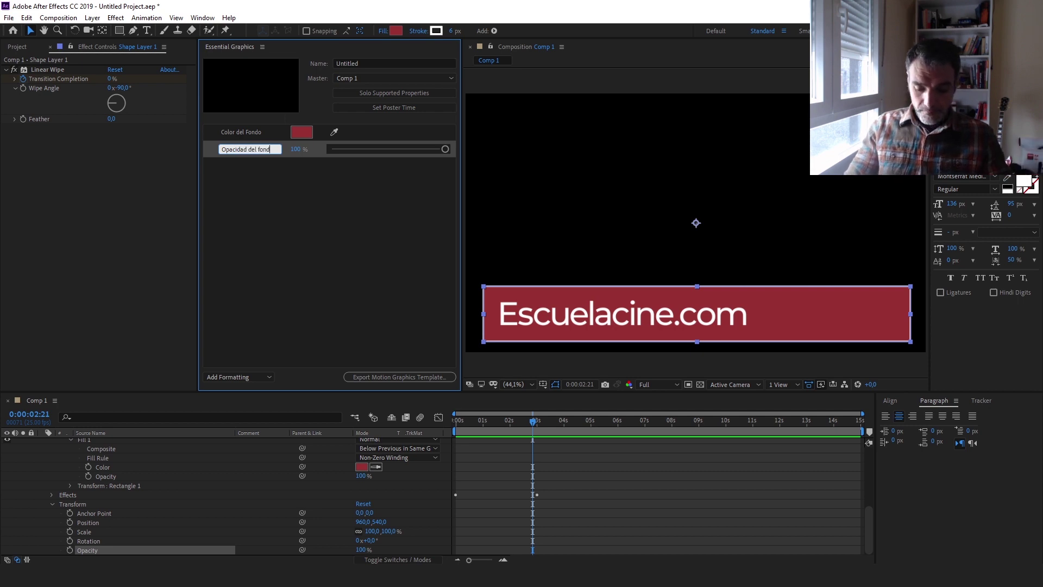
left_click(279, 208)
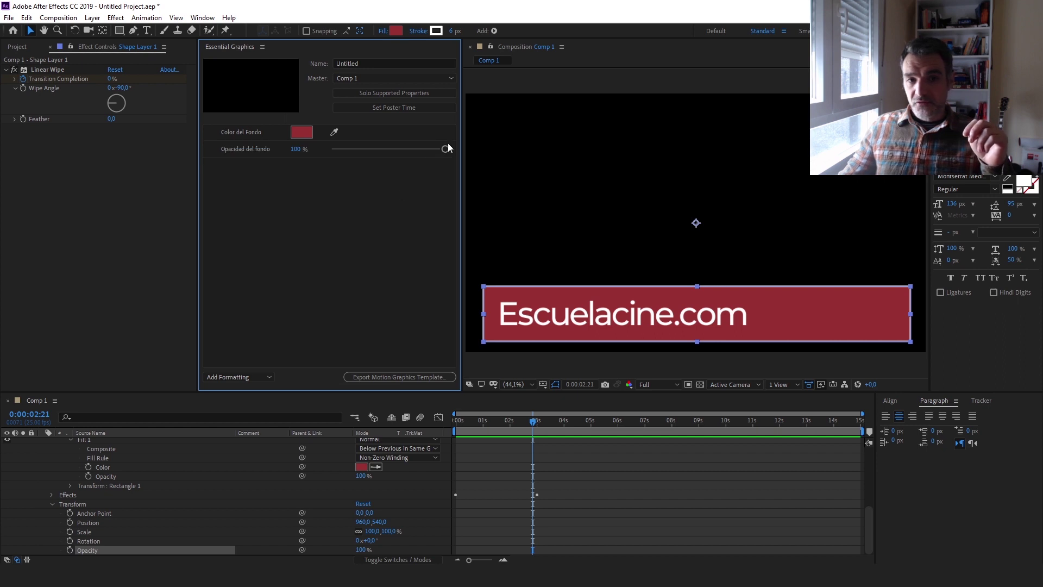
left_click_drag(445, 151, 508, 160)
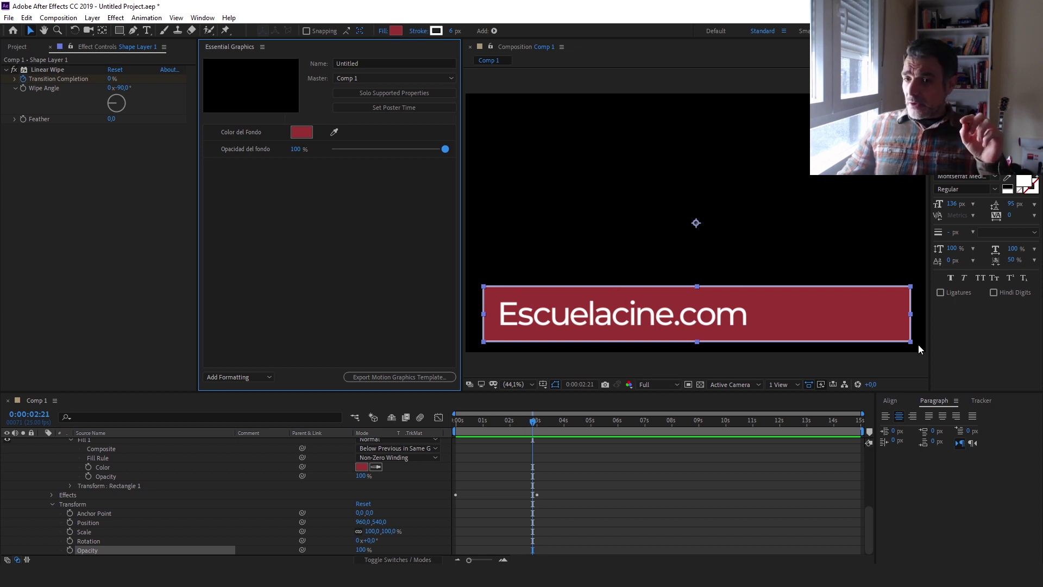
Add the Stroke Width of Stroke 1 in Shape Layer 1 to Essential Graphics and name it "Grosos del Borde".
scroll(82, 519, "up", 4)
scroll(57, 461, "up", 3)
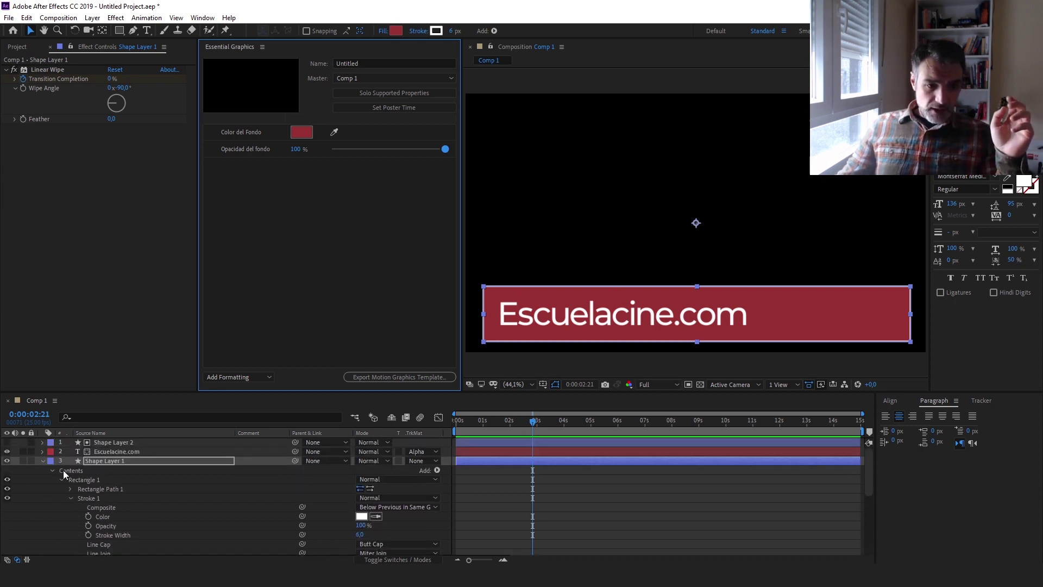
scroll(61, 515, "down", 3)
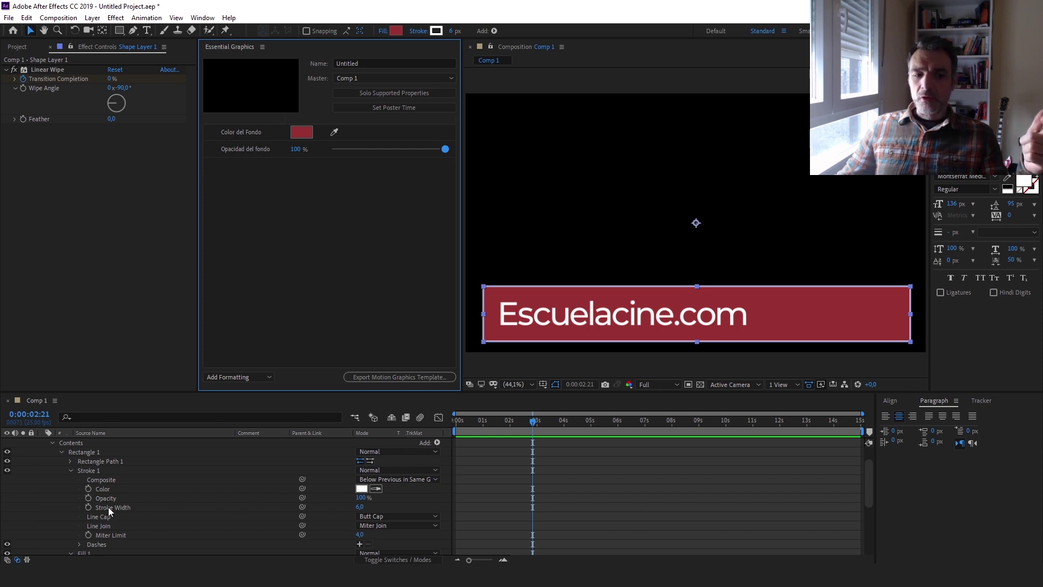
mouse_move(109, 507)
left_mouse_down()
mouse_move(281, 230)
mouse_move(260, 204)
left_mouse_up()
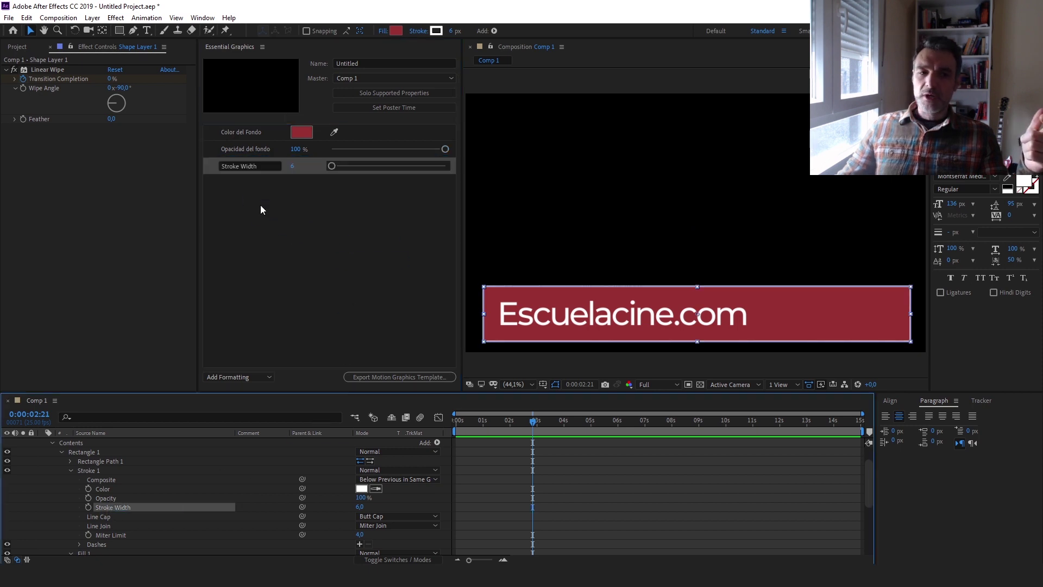
left_click(264, 165)
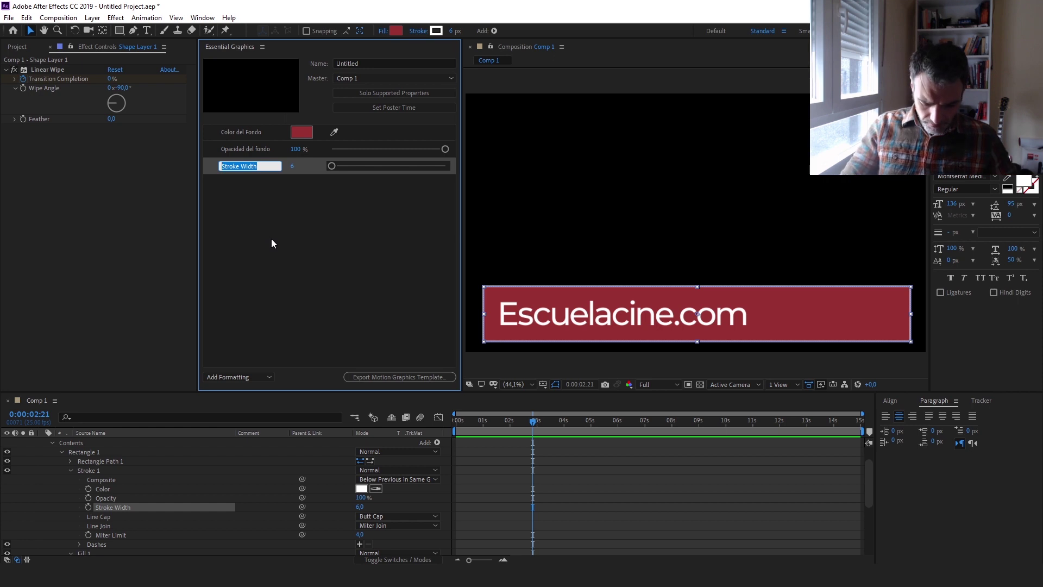
type("Grosos d")
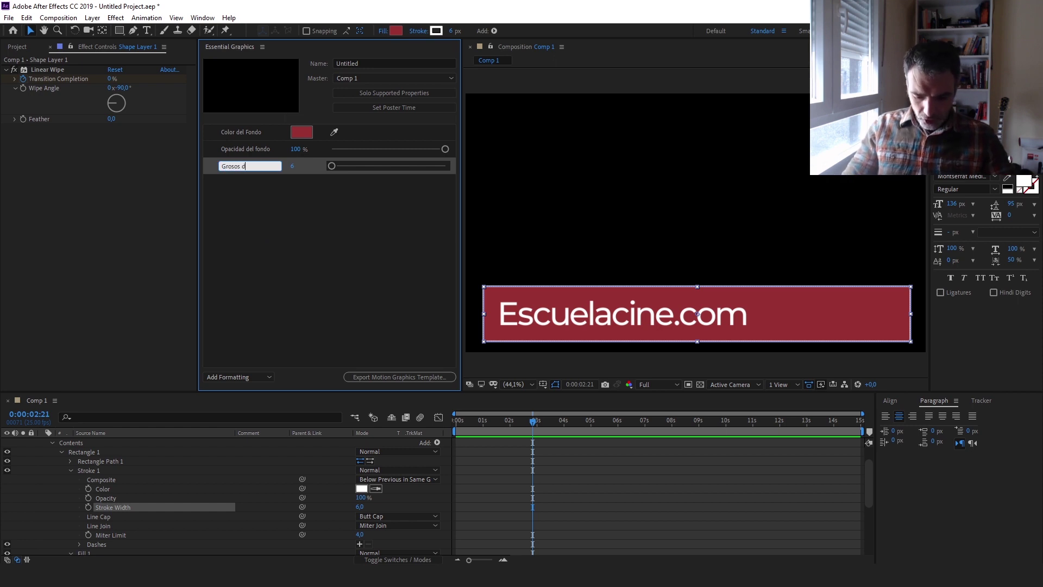
type("el Borde")
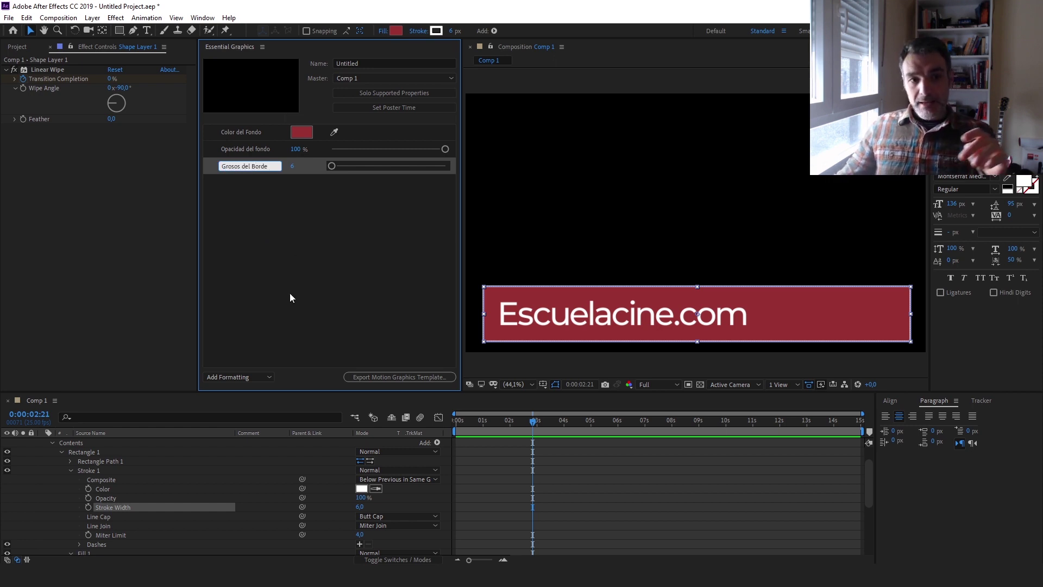
left_click(290, 298)
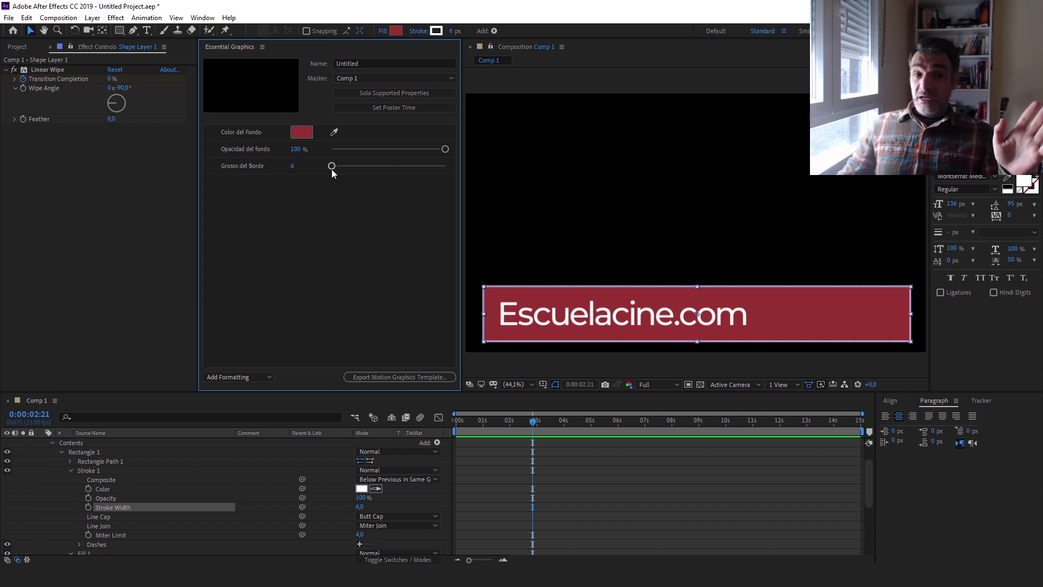
Test the Grosos del Borde slider at about 14901 and at 0, and set the border thickness to 5.
left_click_drag(332, 170, 384, 170)
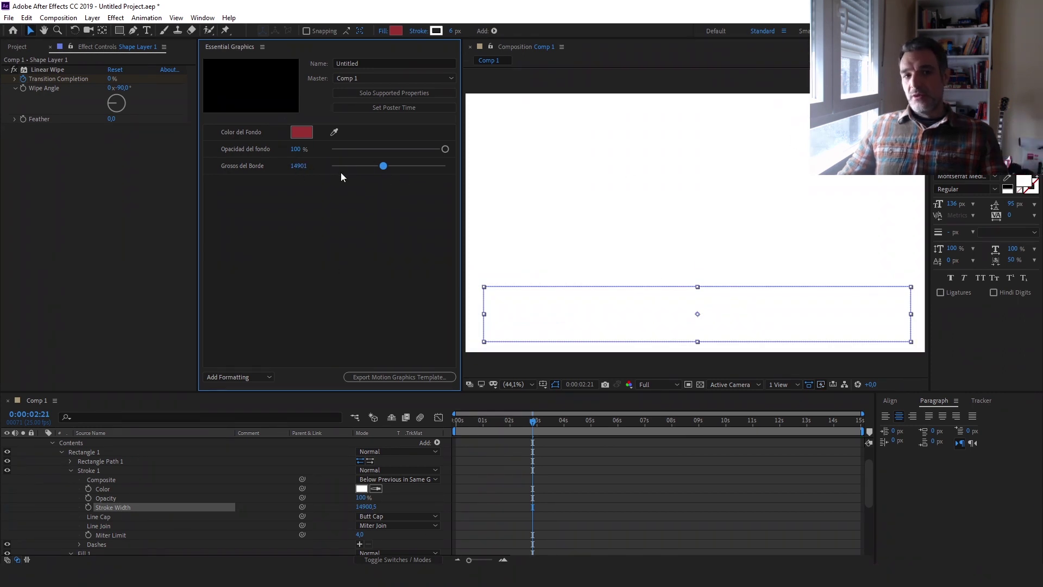
left_click_drag(380, 167, 328, 168)
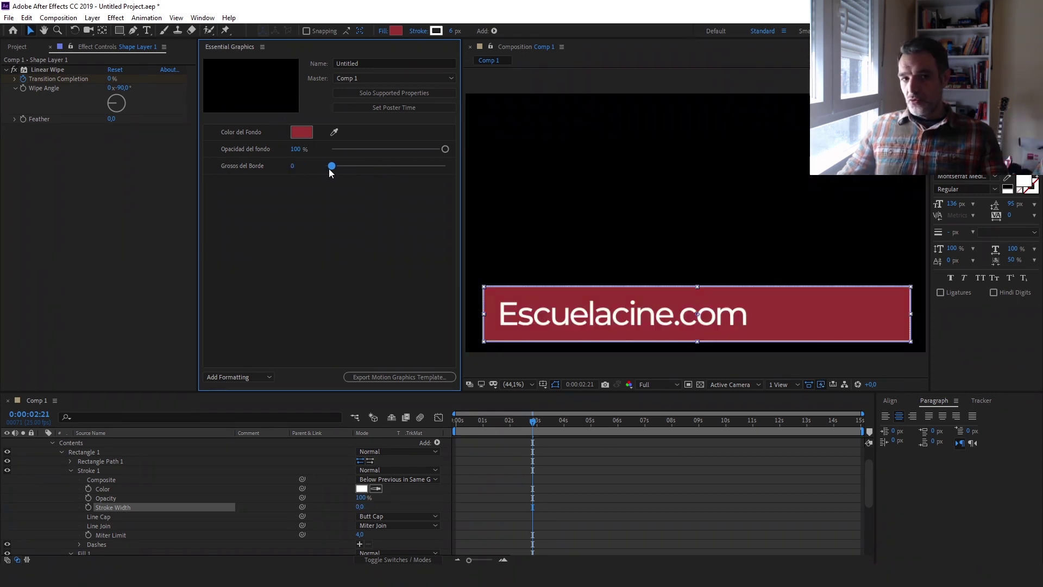
left_click(293, 168)
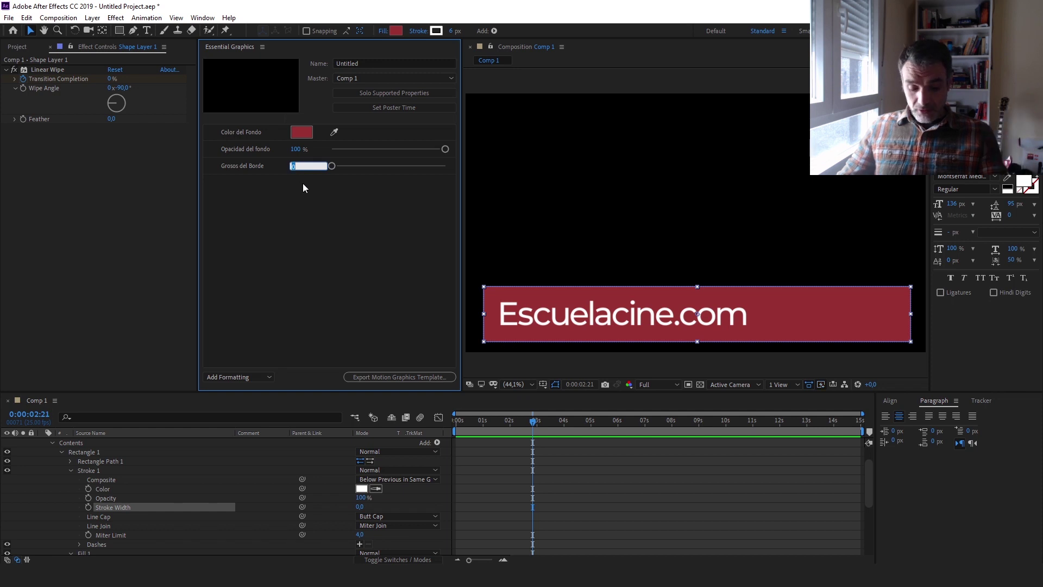
type("5")
key("Return")
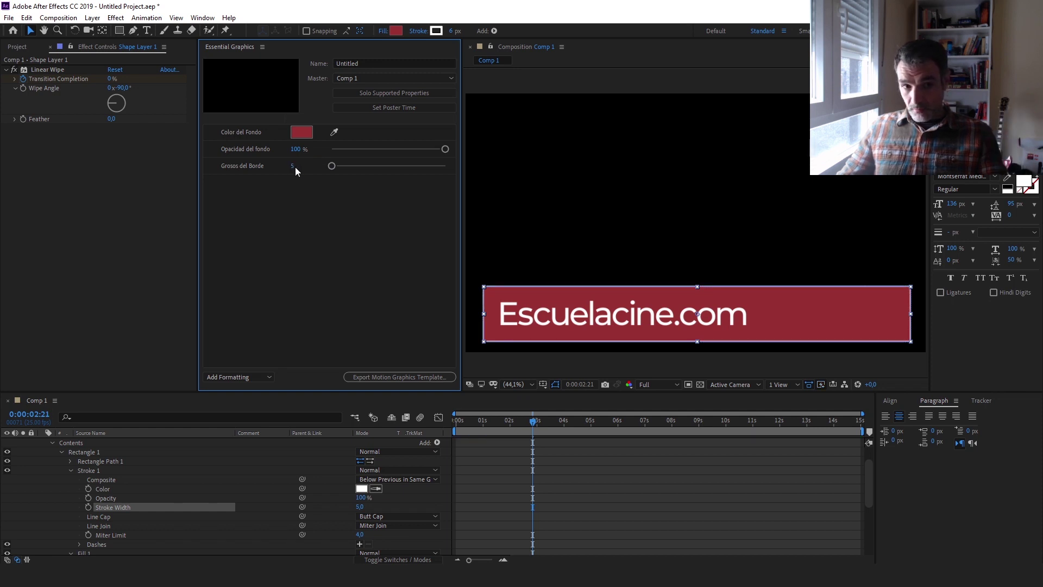
Try a value of 10 for the Grosos del Borde control, and set the border thickness to 15.
left_click(293, 166)
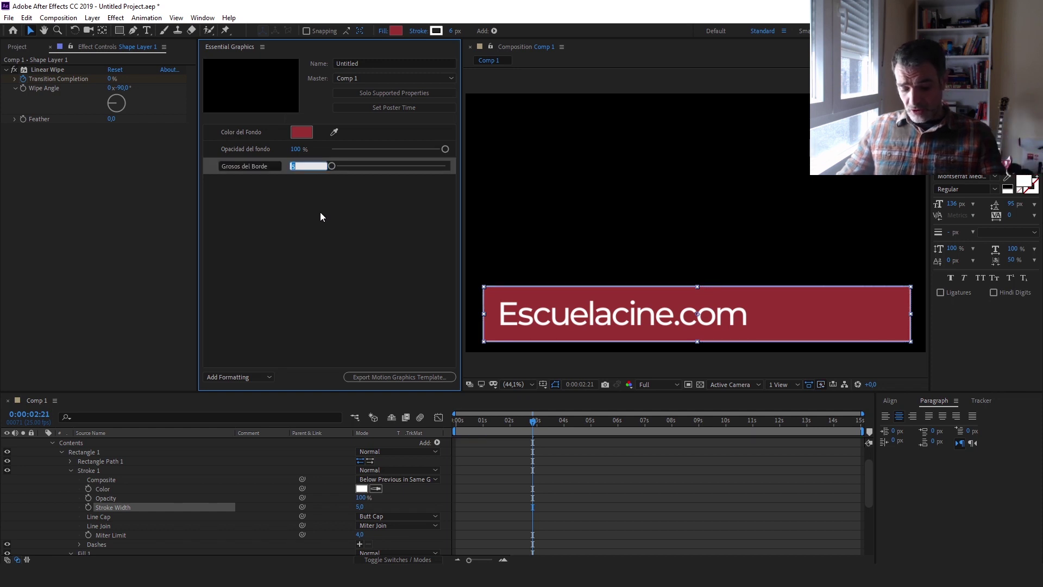
type("10")
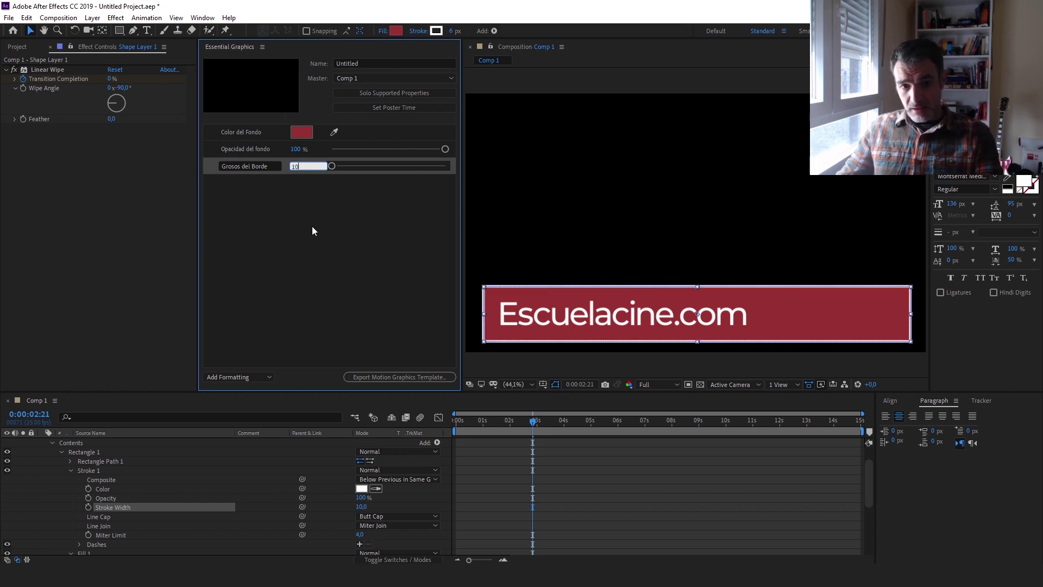
left_click(312, 226)
left_click(293, 165)
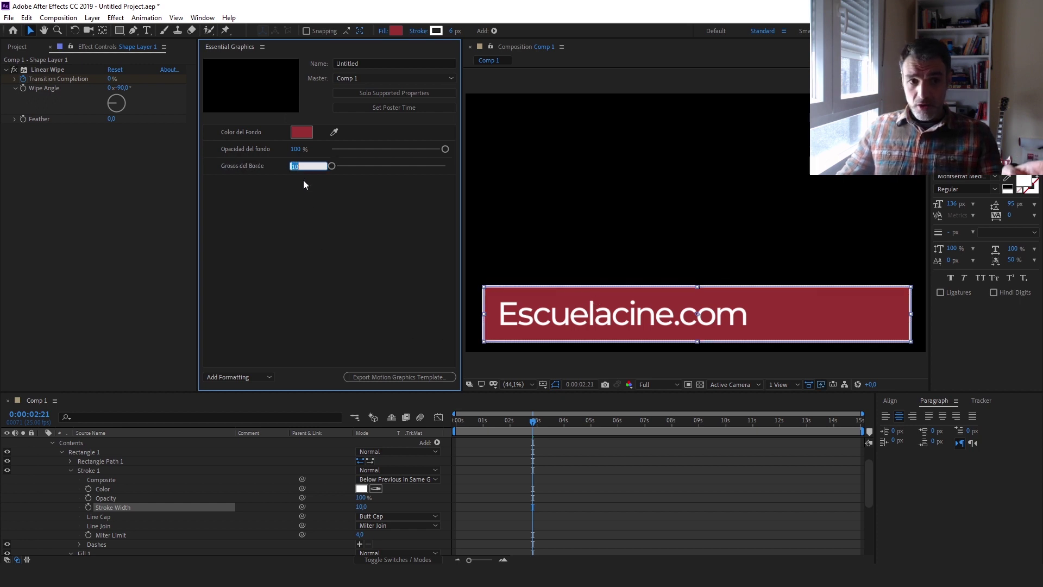
type("15")
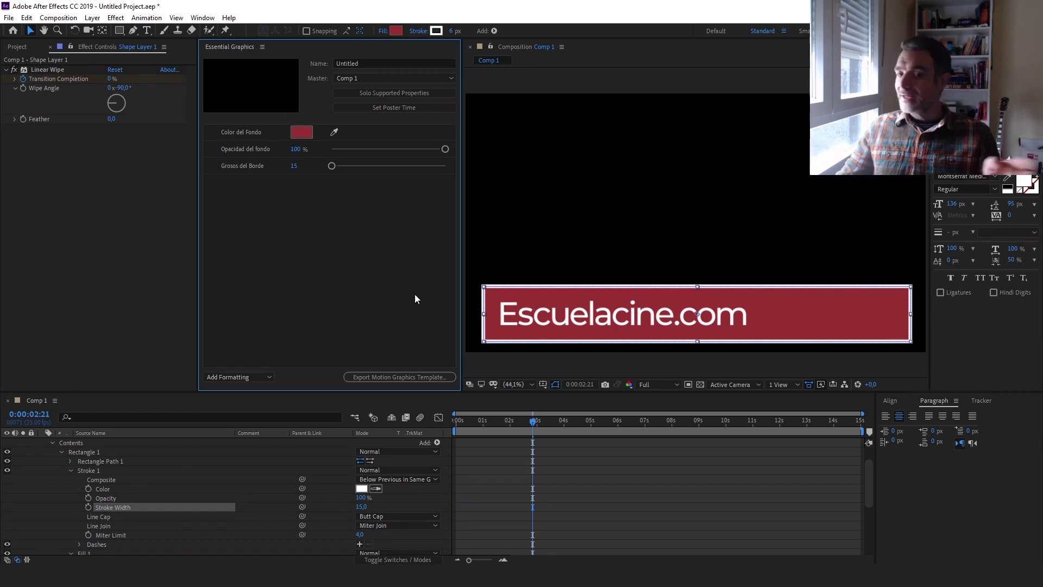
left_click(294, 166)
left_click(308, 187)
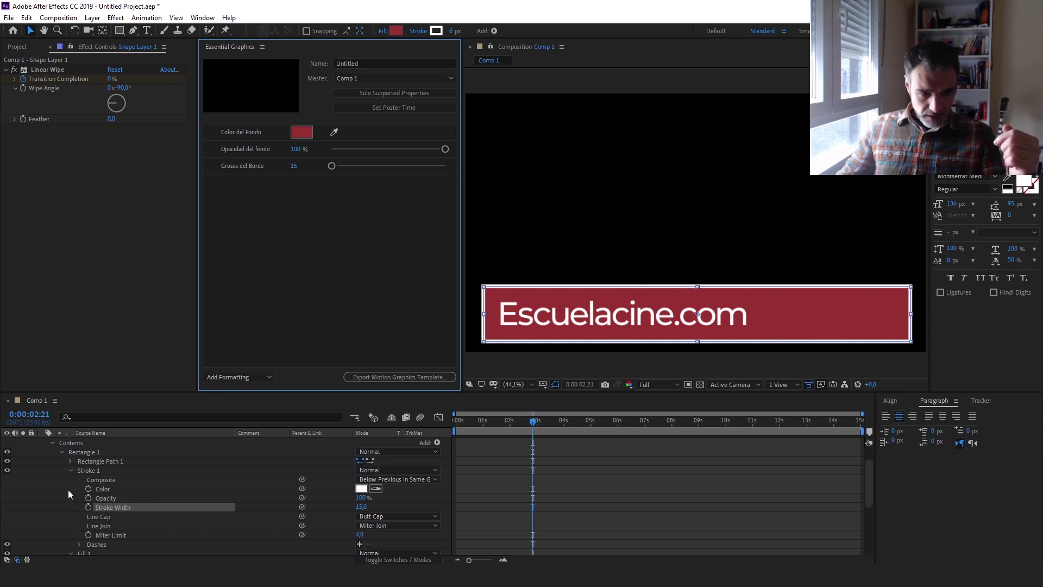
Add the Color property of Stroke 1 to Essential Graphics and name the control "Color del Borde".
left_click(103, 489)
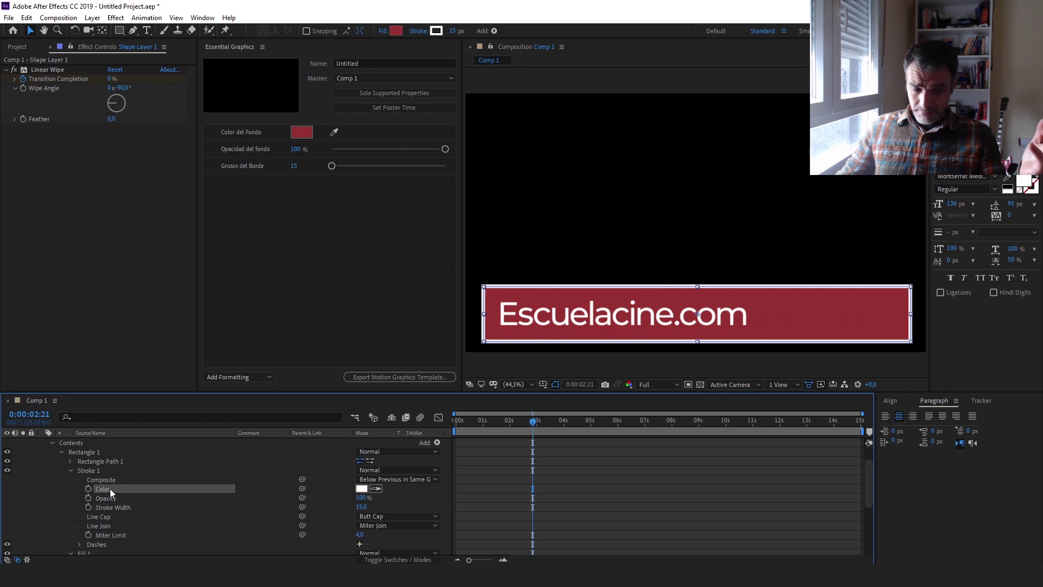
left_click_drag(101, 489, 259, 197)
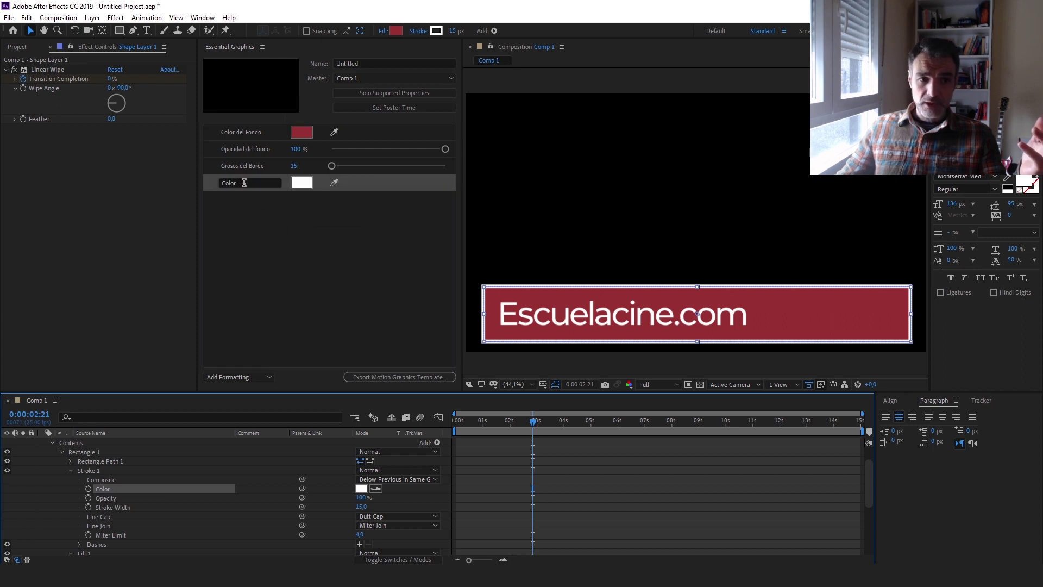
type("de")
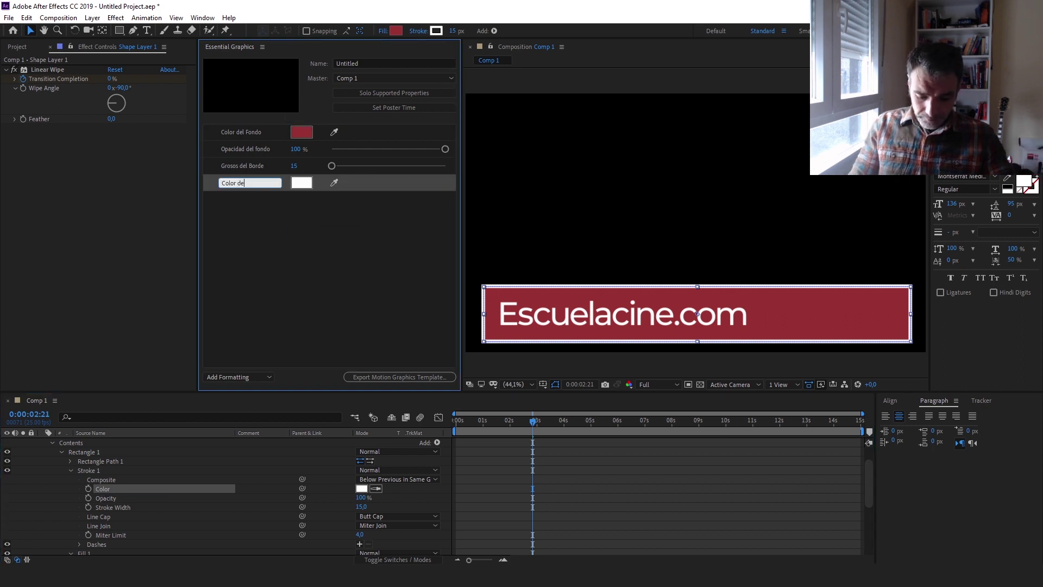
type("l Borde")
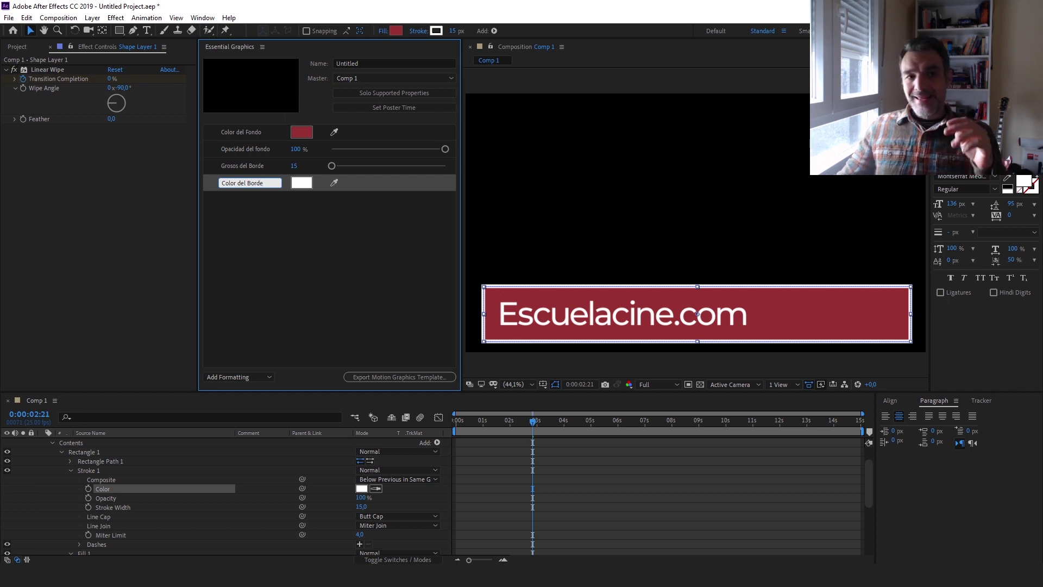
left_click(297, 244)
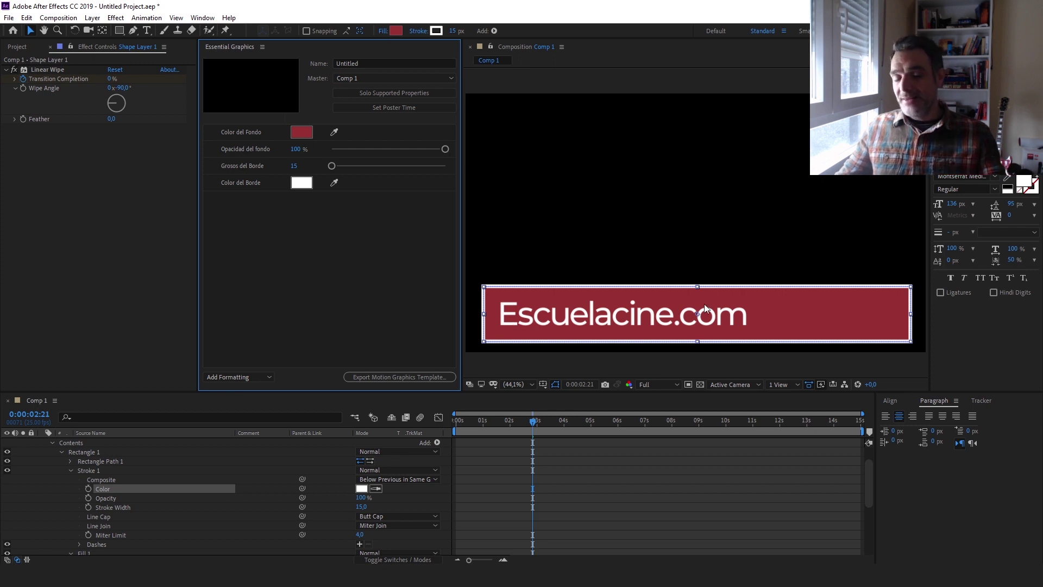
Collapse Shape Layer 1, select the Escuelacine.com text layer and look at its property groups.
scroll(79, 490, "up", 3)
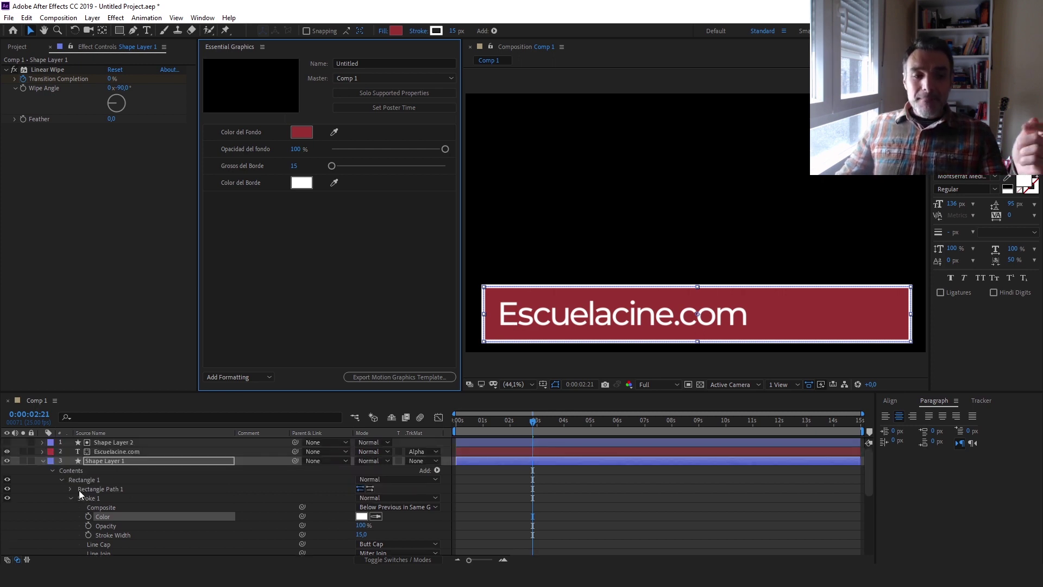
left_click(44, 464)
left_click(120, 451)
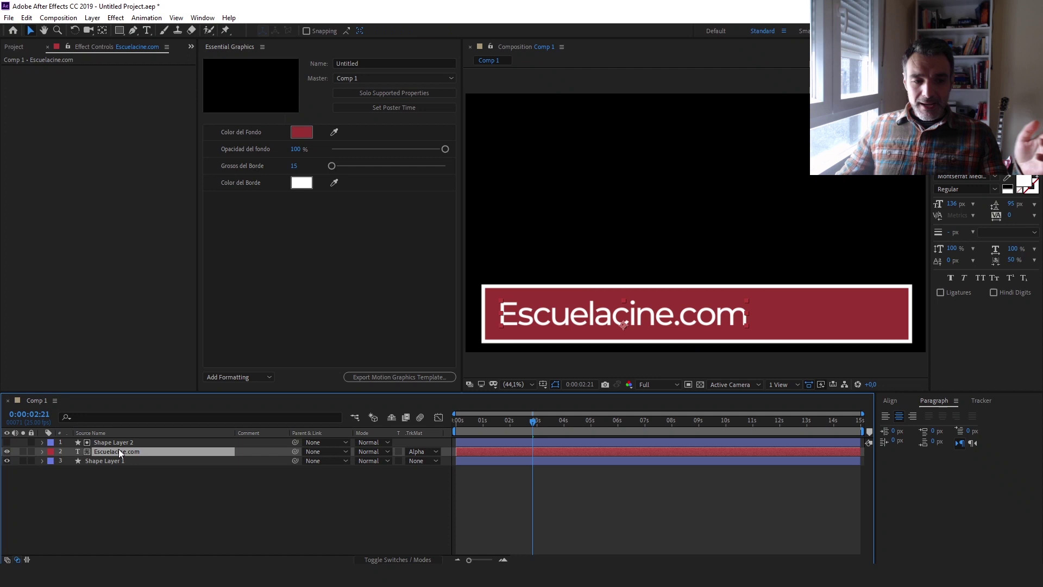
left_click(42, 453)
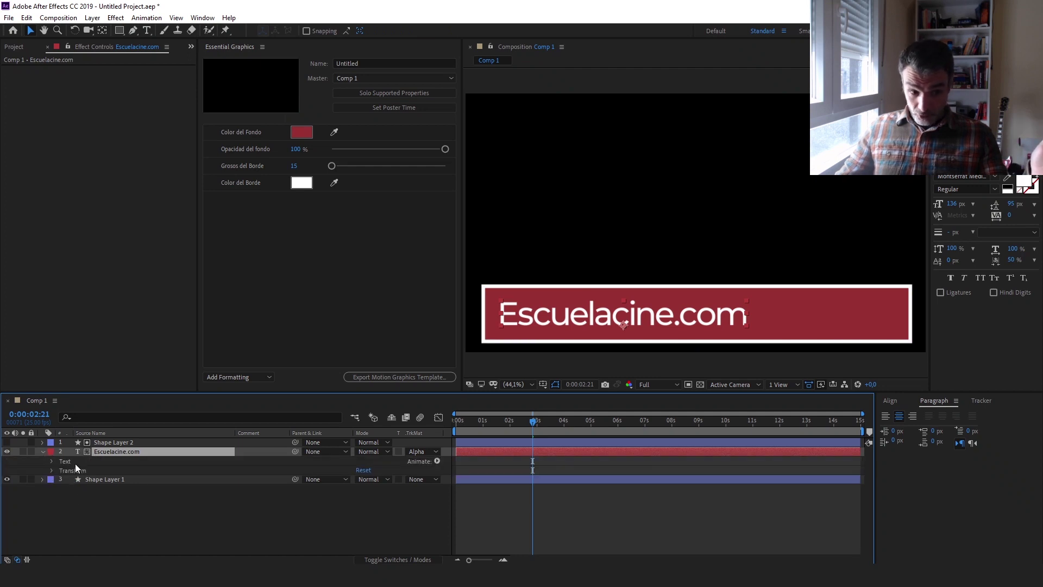
left_click(42, 452)
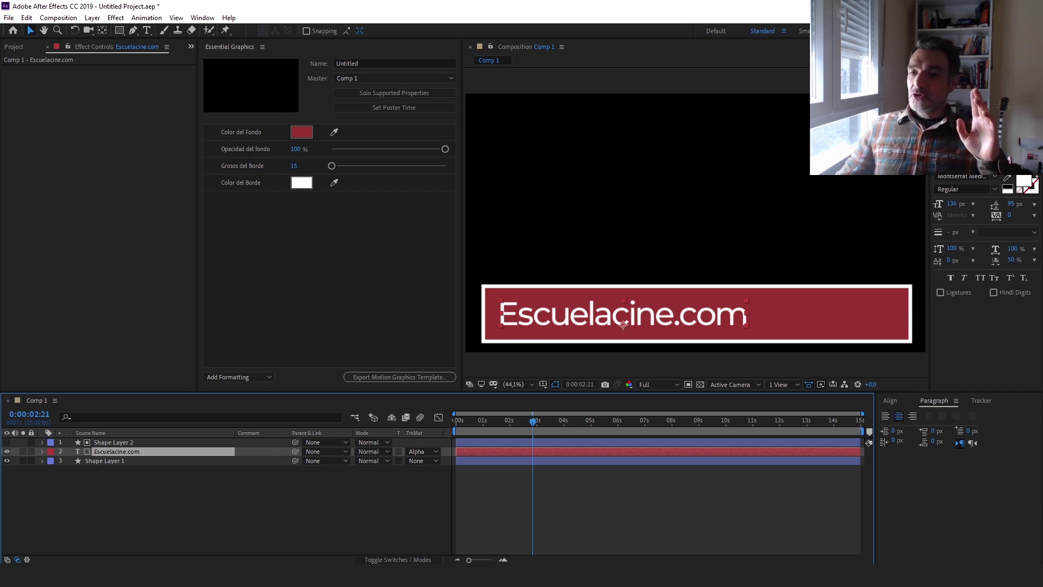
Open the effects library and get its search ready for finding an effect for the text layer.
left_click(1010, 177)
left_click(1010, 173)
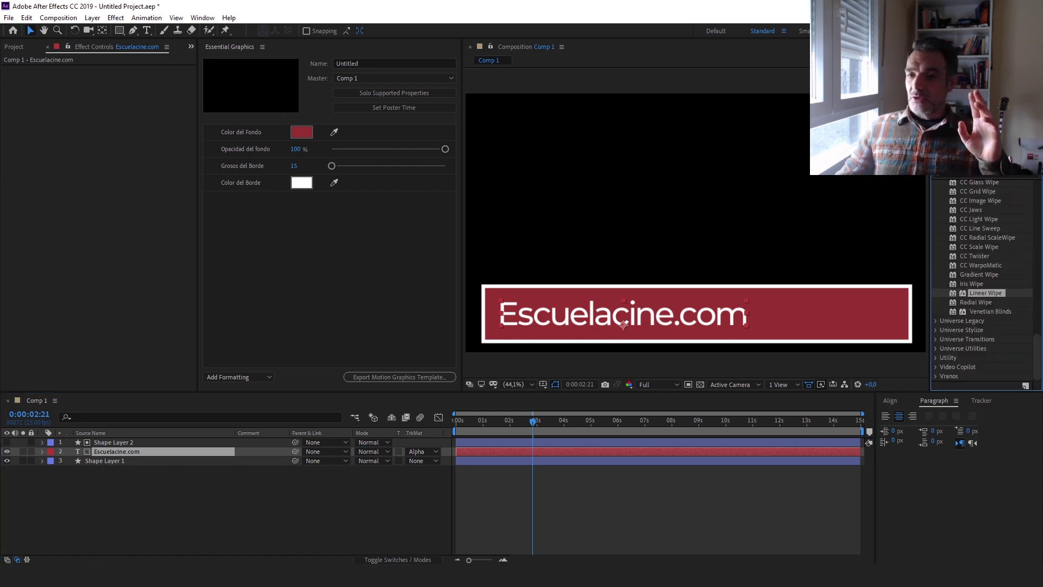
left_click(987, 176)
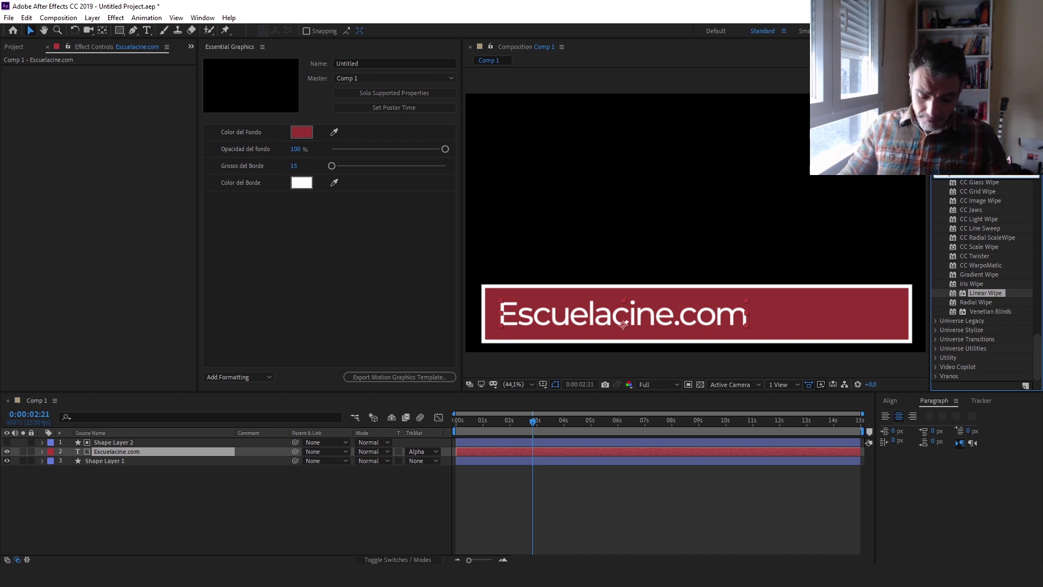
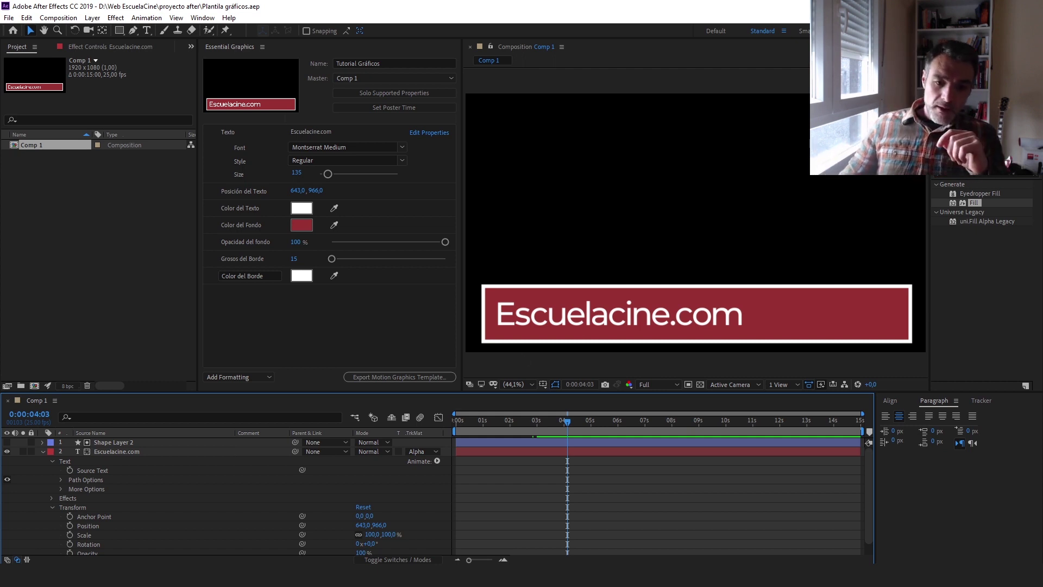
Switch to Premiere Pro and create a sequence named Secuencia 01 with the DSLR 1080p25 preset.
key("alt+Tab")
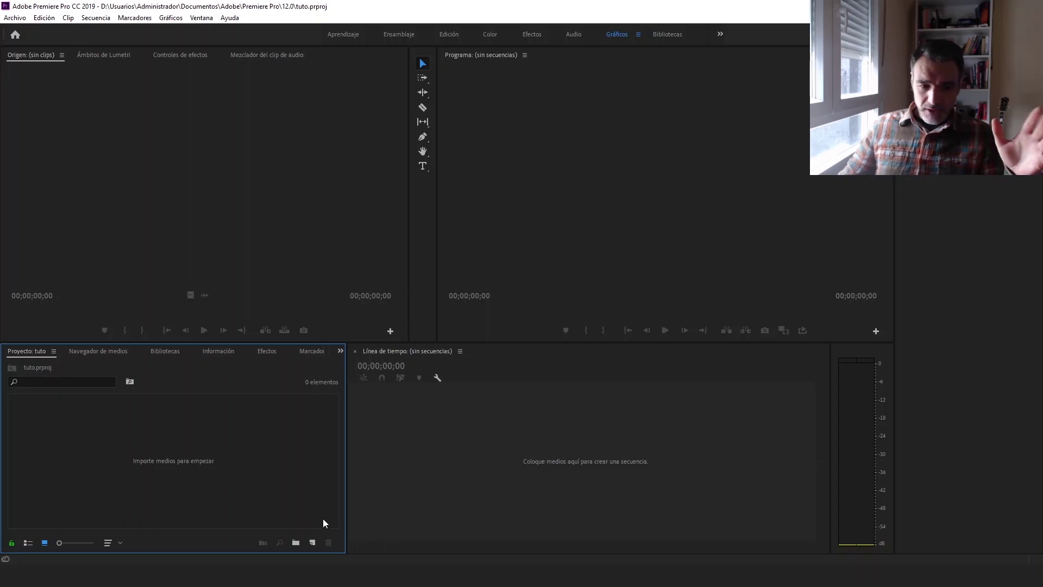
left_click(312, 543)
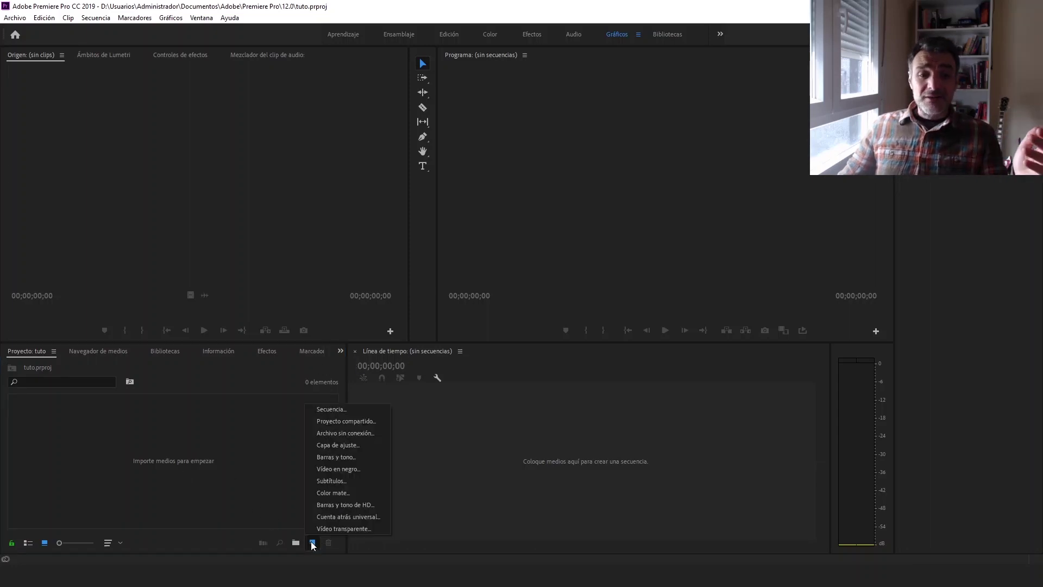
left_click(344, 407)
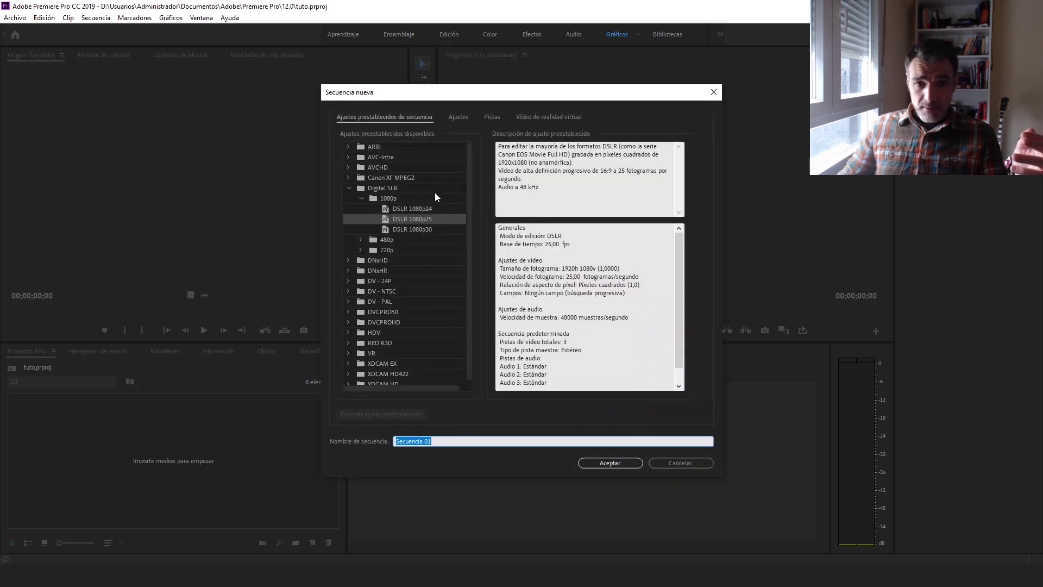
left_click(603, 463)
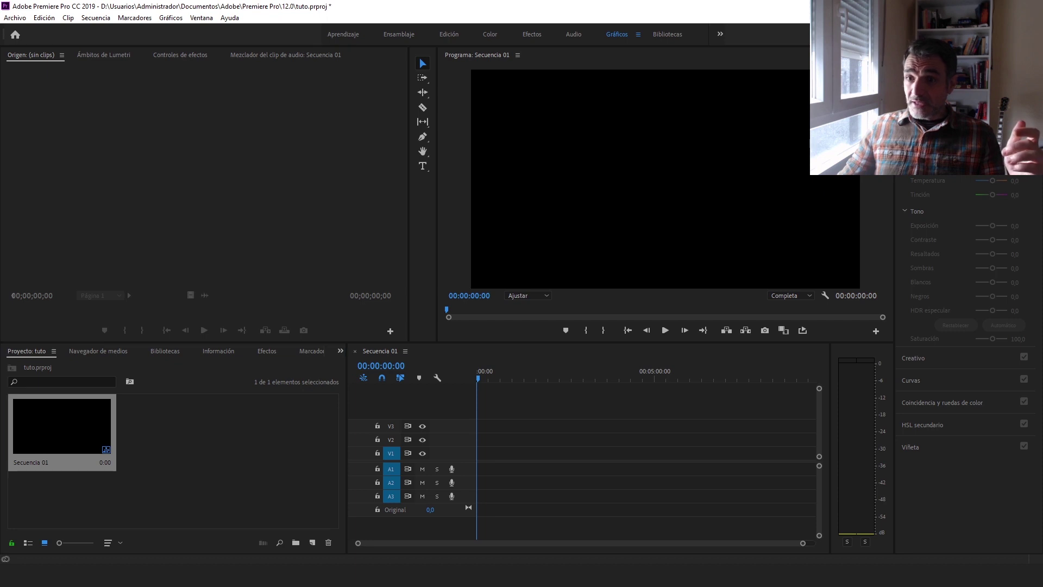
Show Gráficos esenciales in the workspace and browse the installed motion graphics templates.
left_click(935, 55)
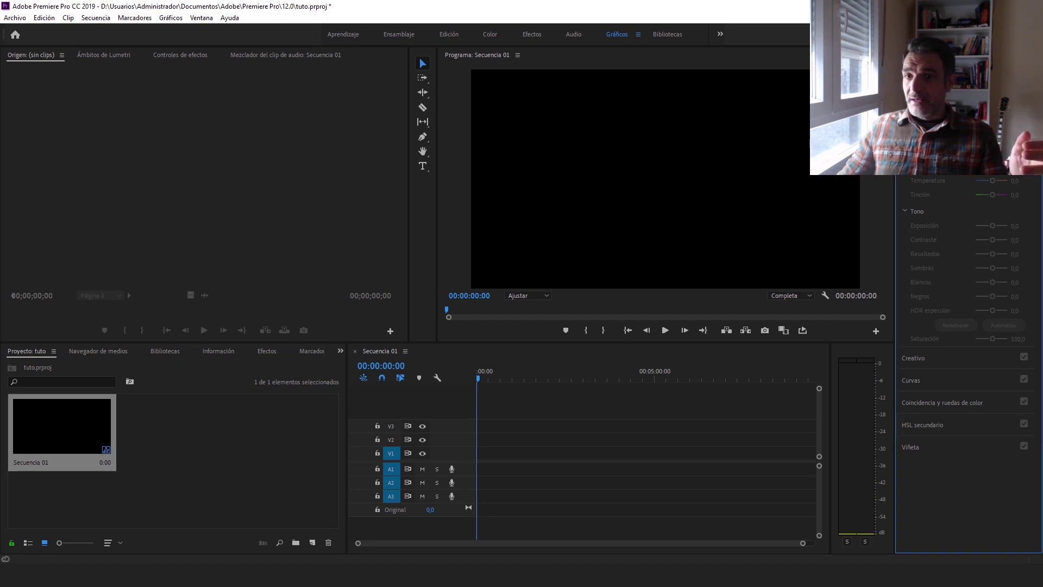
left_click(201, 17)
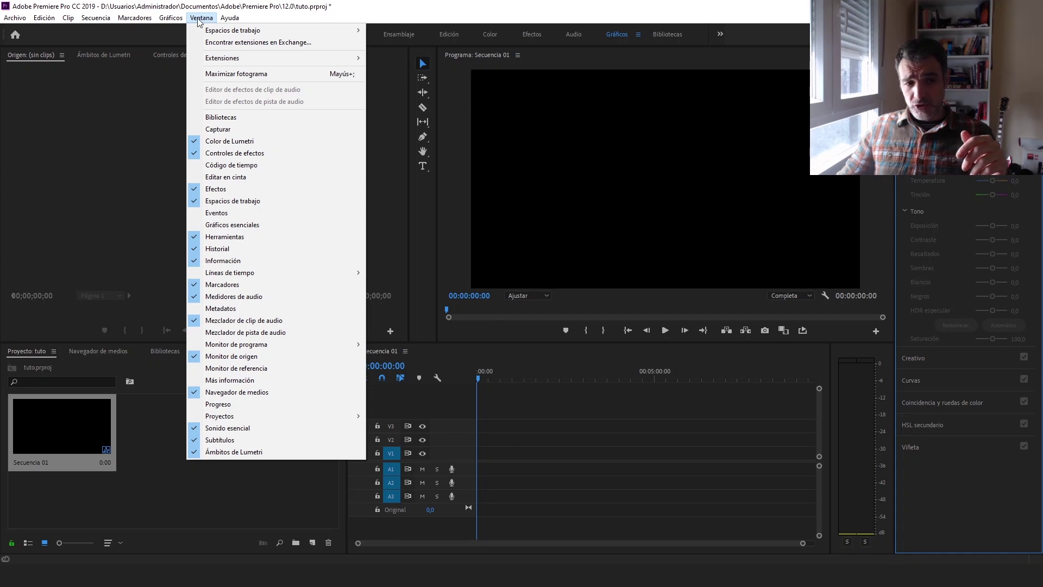
left_click(241, 226)
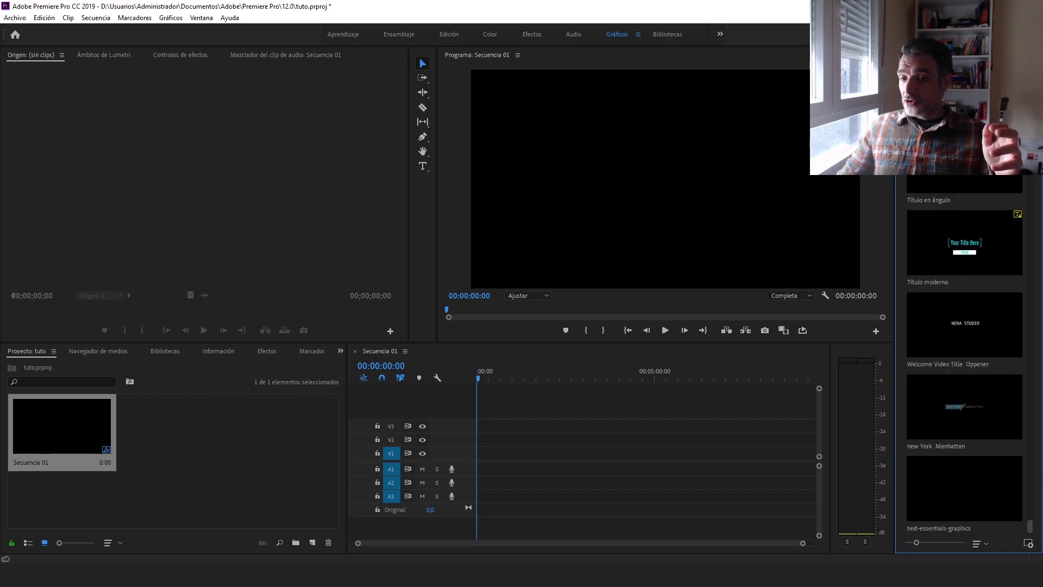
scroll(972, 473, "down", 10)
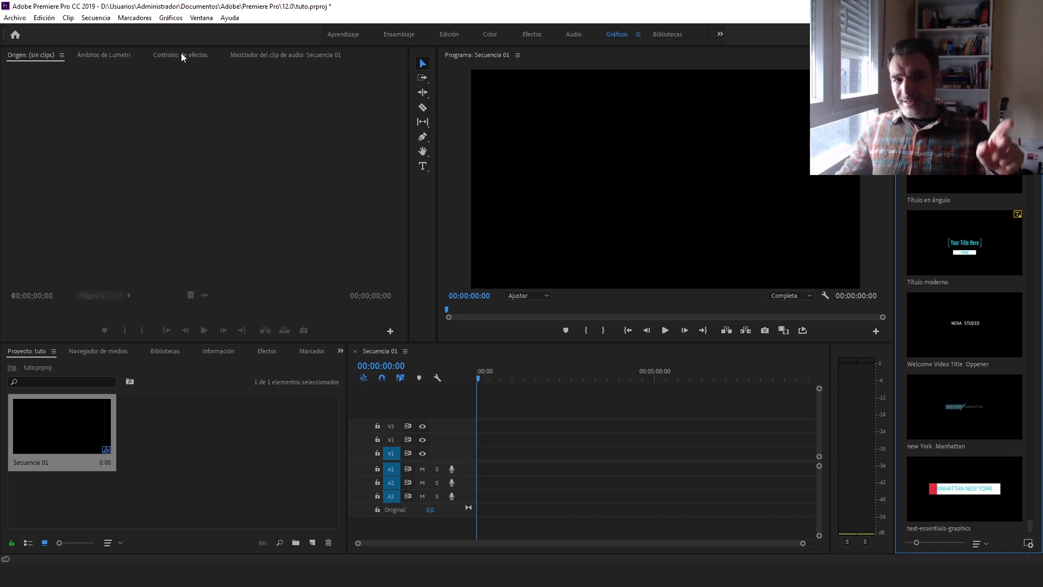
Install the motion graphics template Tutorial Gráficos.mogrt from the proyecto after folder inside Web EscuelaCine.
left_click(1030, 546)
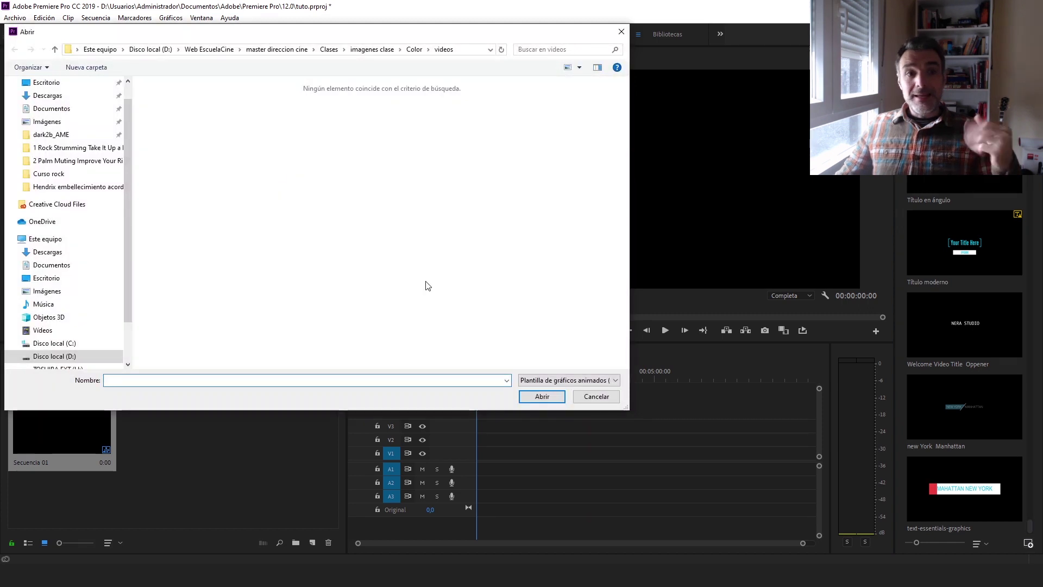
left_click(222, 50)
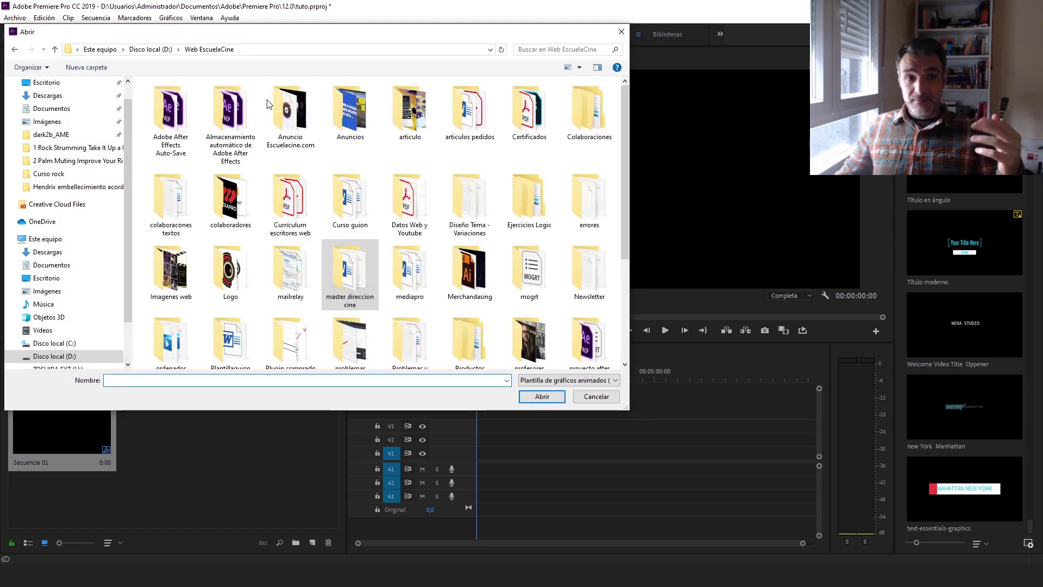
scroll(370, 115, "down", 3)
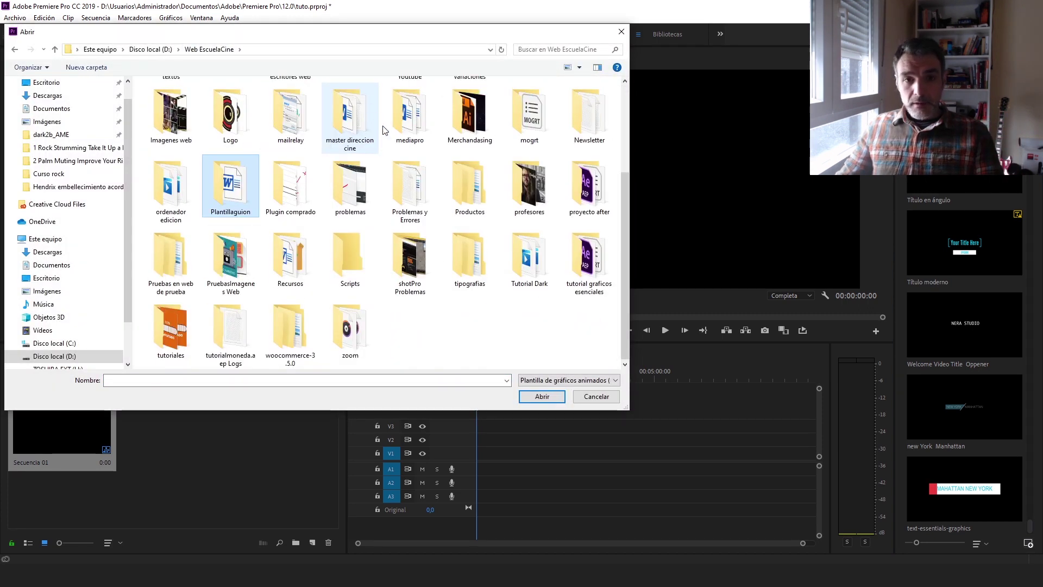
double_click(590, 188)
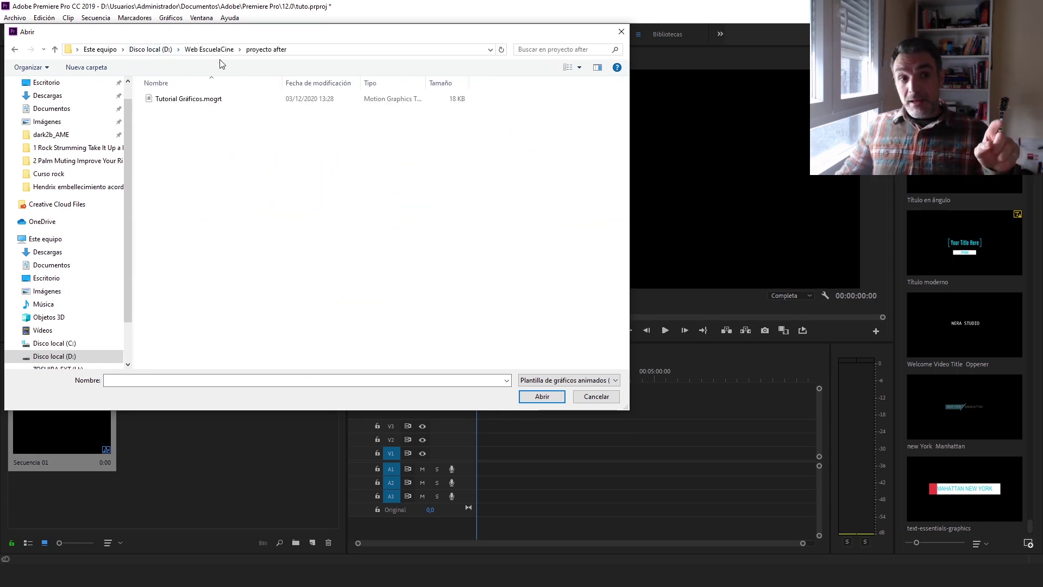
left_click(185, 100)
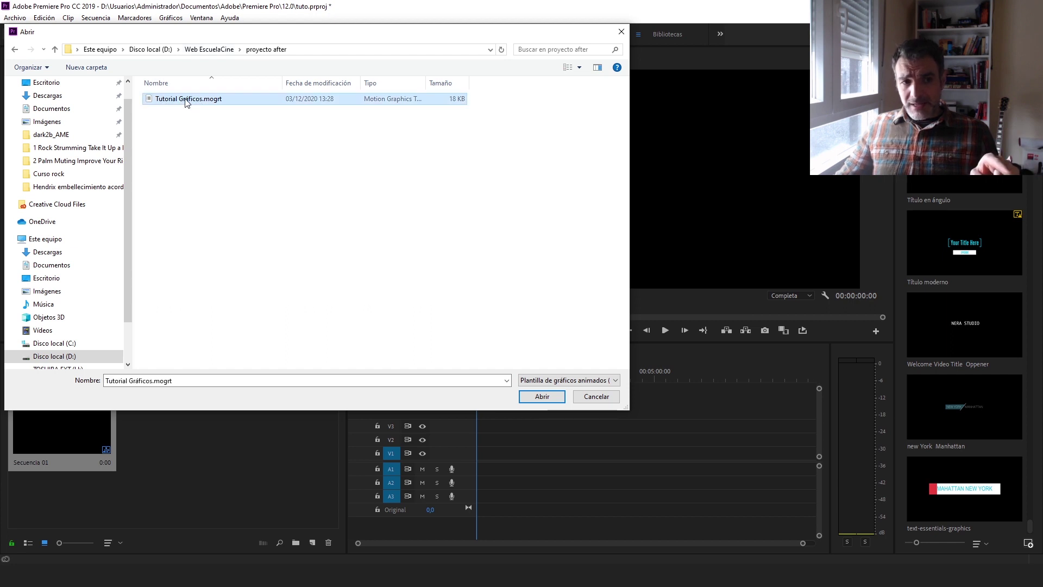
left_click(561, 399)
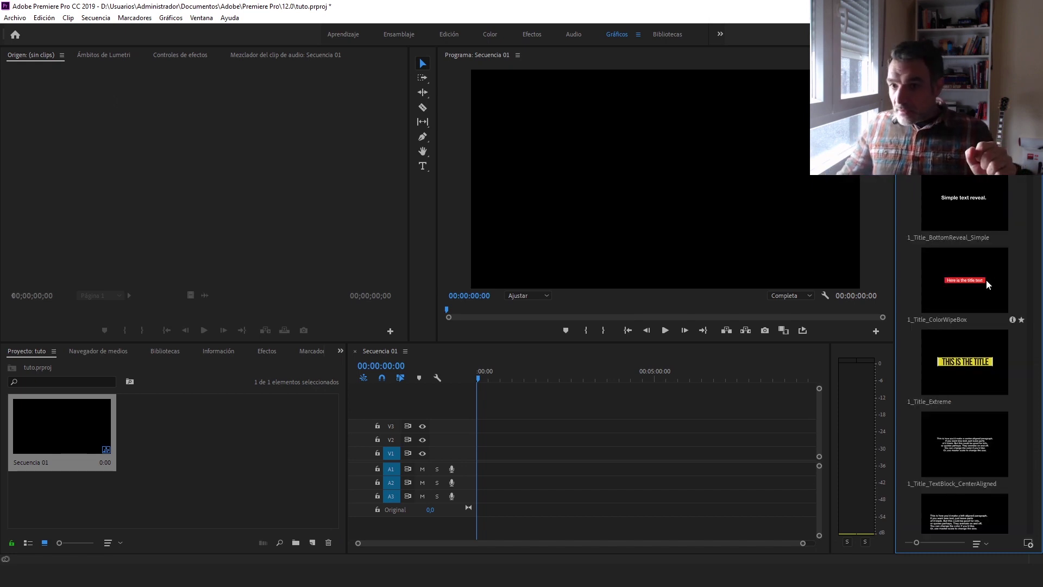
Find the Tutorial Gráficos template and place it on track V1 at the start of Secuencia 01.
scroll(957, 402, "down", 15)
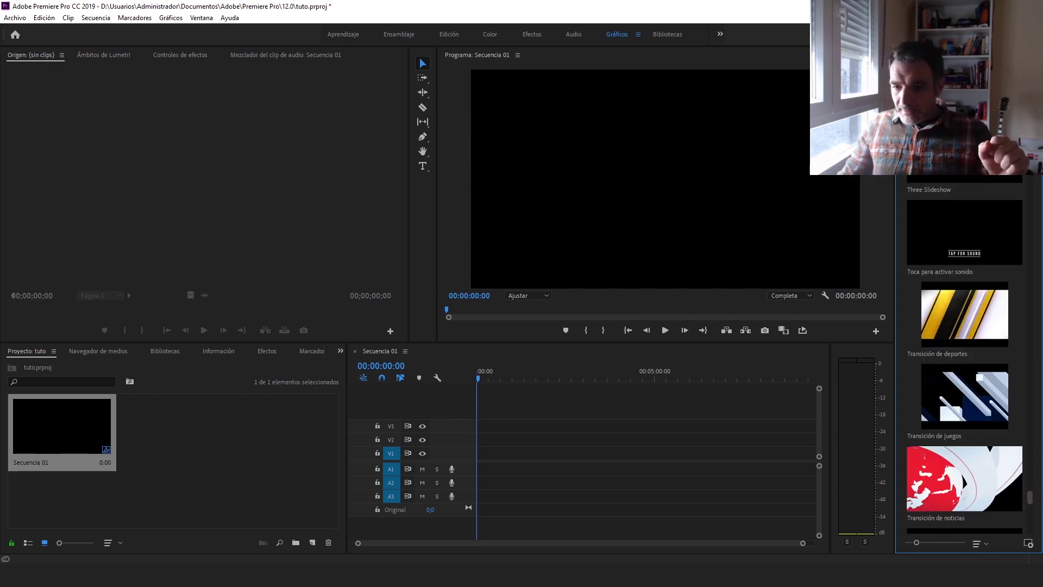
scroll(965, 358, "down", 2)
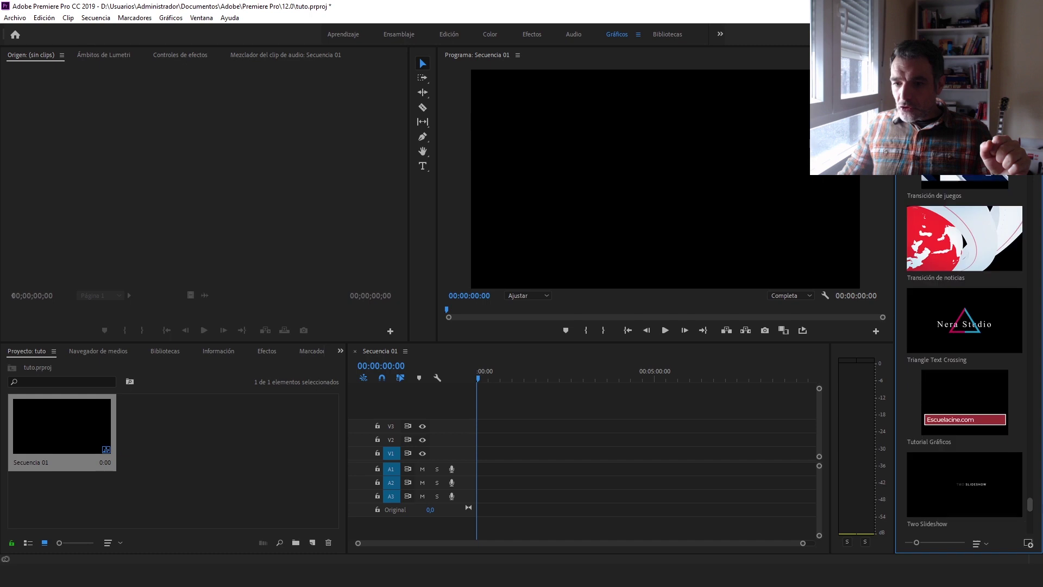
left_click(968, 410)
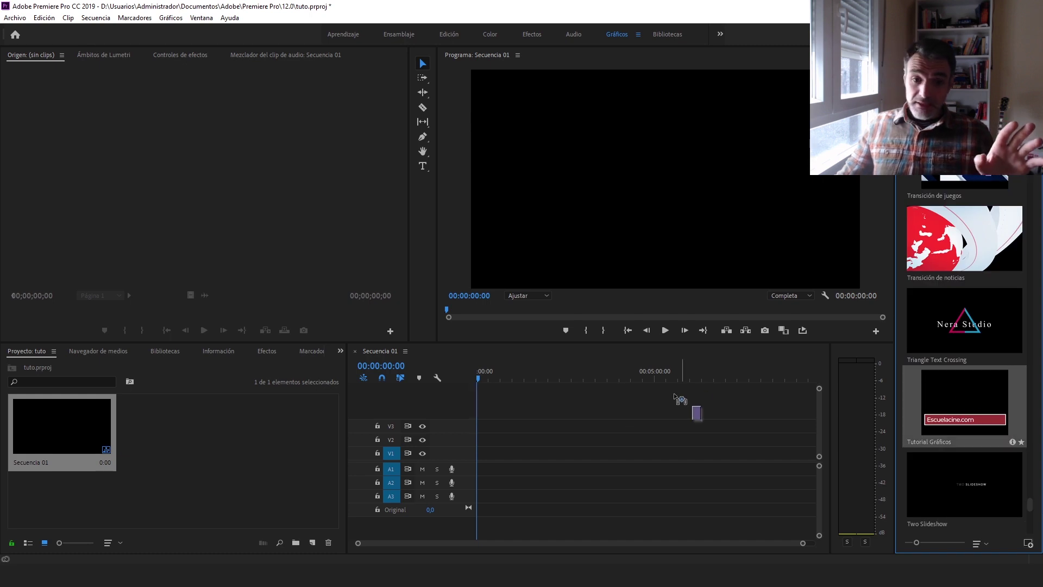
left_click_drag(675, 396, 481, 451)
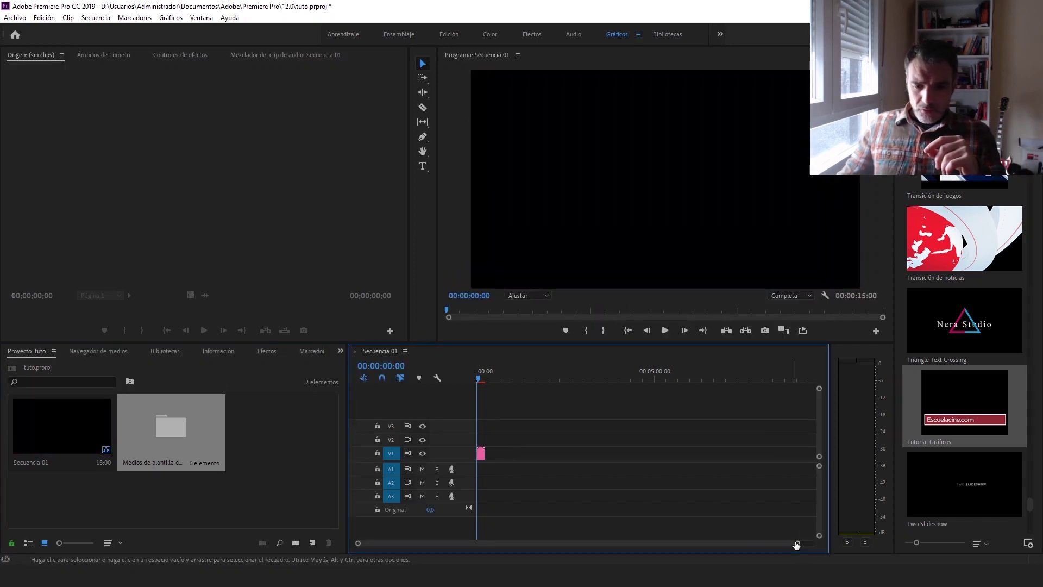
Replace the Tutorial Gráficos clip's text with a placeholder full name and set the text's horizontal position to about 755.
left_click_drag(797, 544, 543, 548)
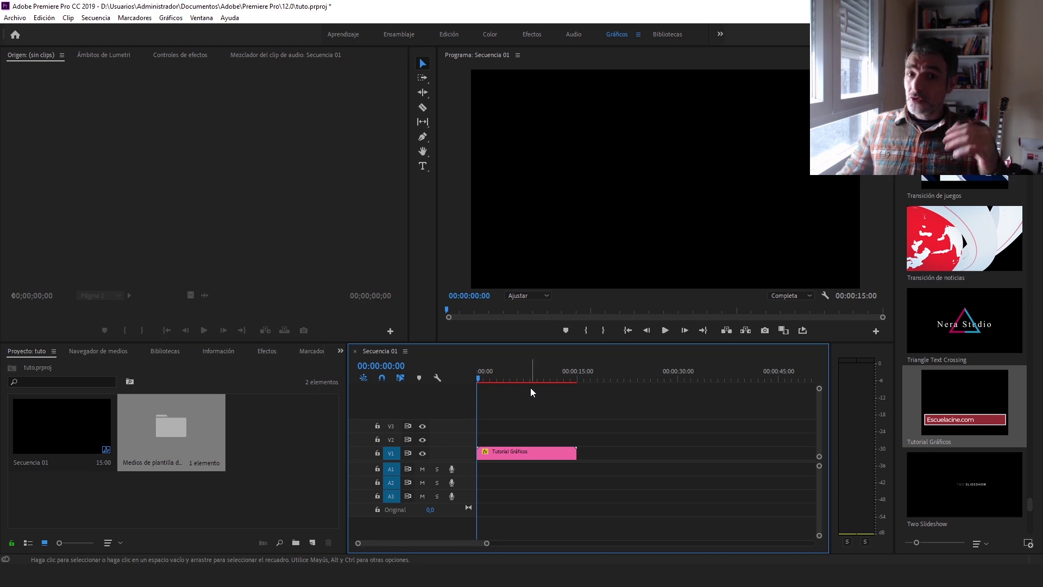
left_click_drag(477, 376, 509, 392)
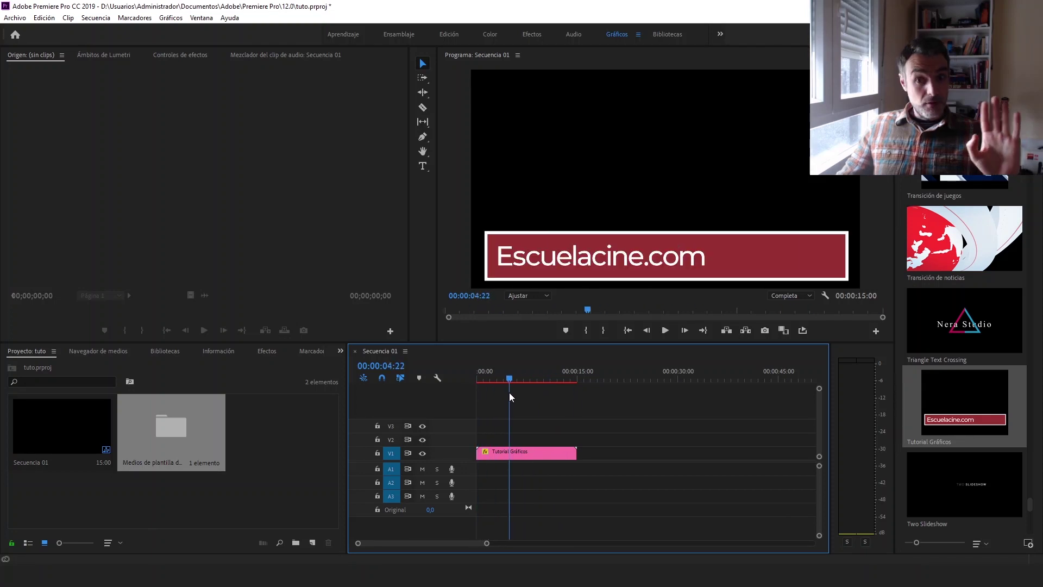
left_click(539, 455)
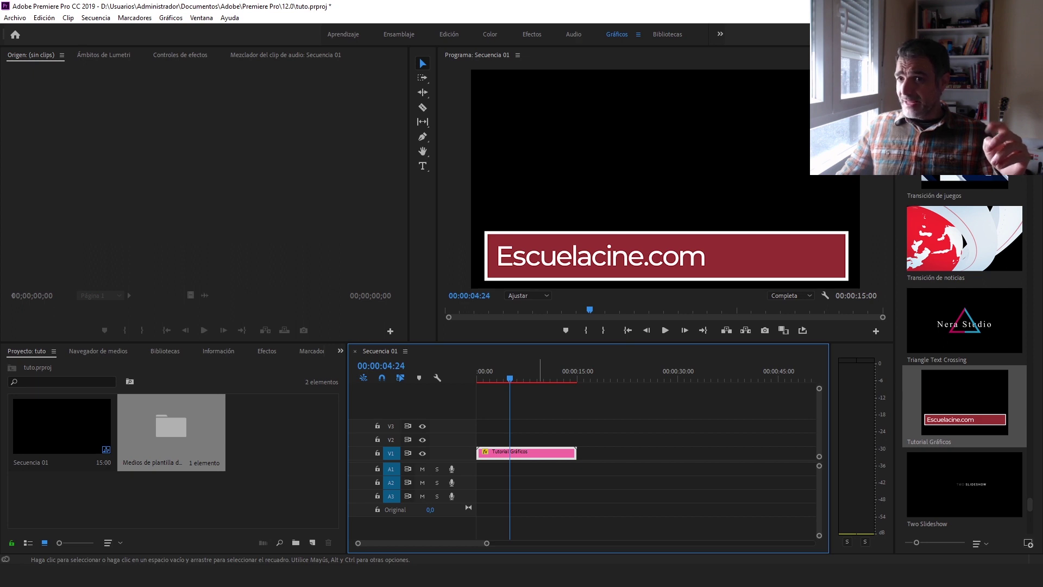
left_click(947, 71)
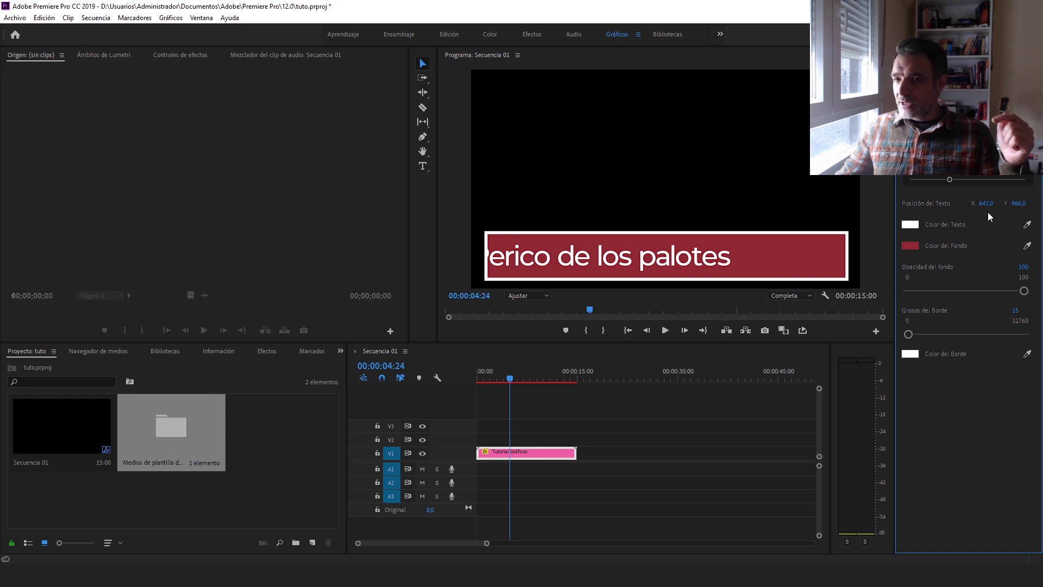
mouse_move(986, 209)
left_mouse_down()
mouse_move(1037, 208)
mouse_move(990, 207)
left_mouse_up()
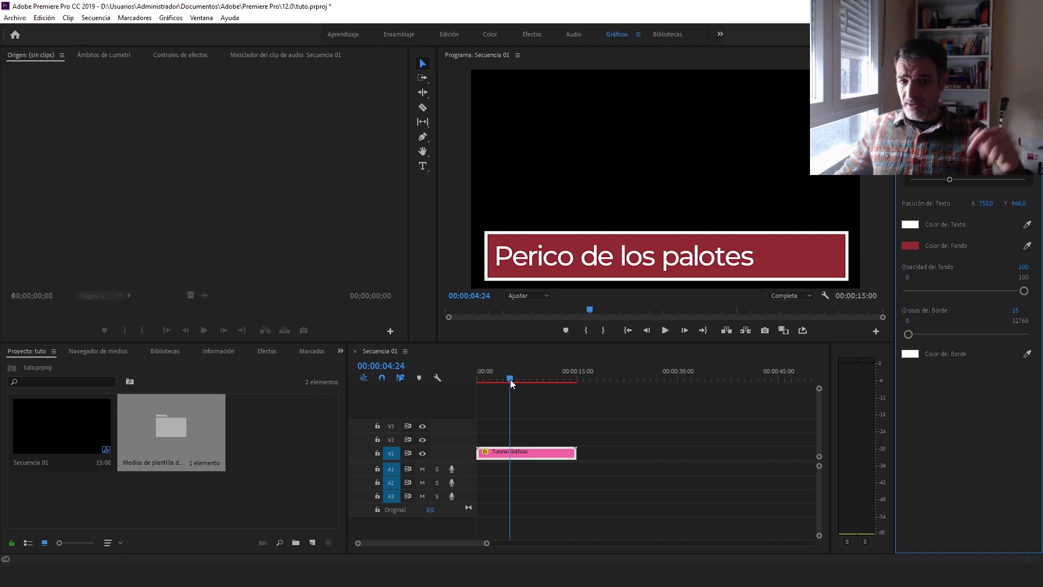
Play the start of Secuencia 01 to check the lower third's reveal animation with the new text.
left_click(485, 379)
left_click_drag(485, 377, 493, 376)
key("Home")
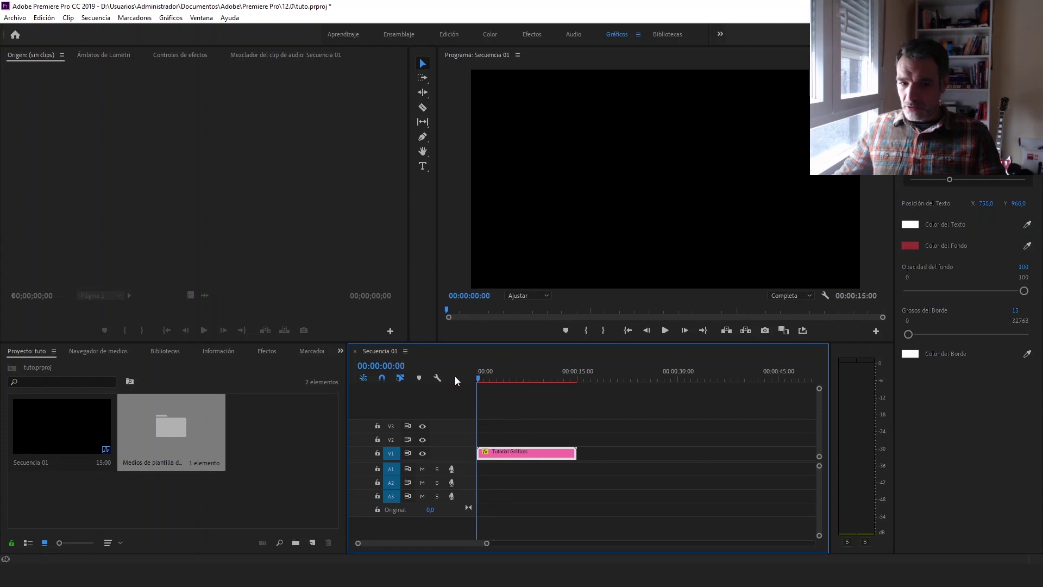
key("space")
key("space")
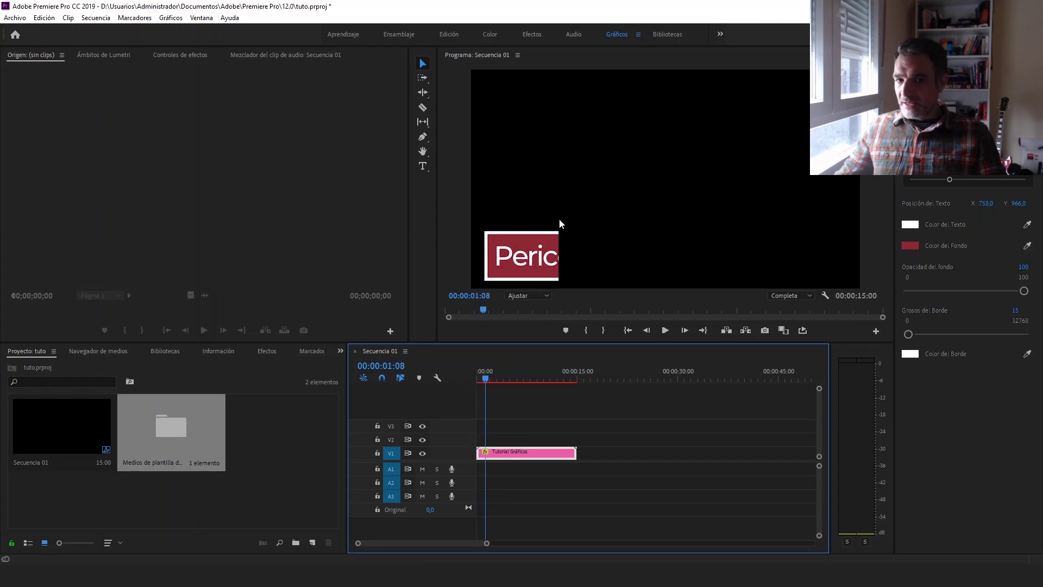
mouse_move(486, 377)
left_mouse_down()
mouse_move(508, 374)
mouse_move(485, 374)
left_mouse_up()
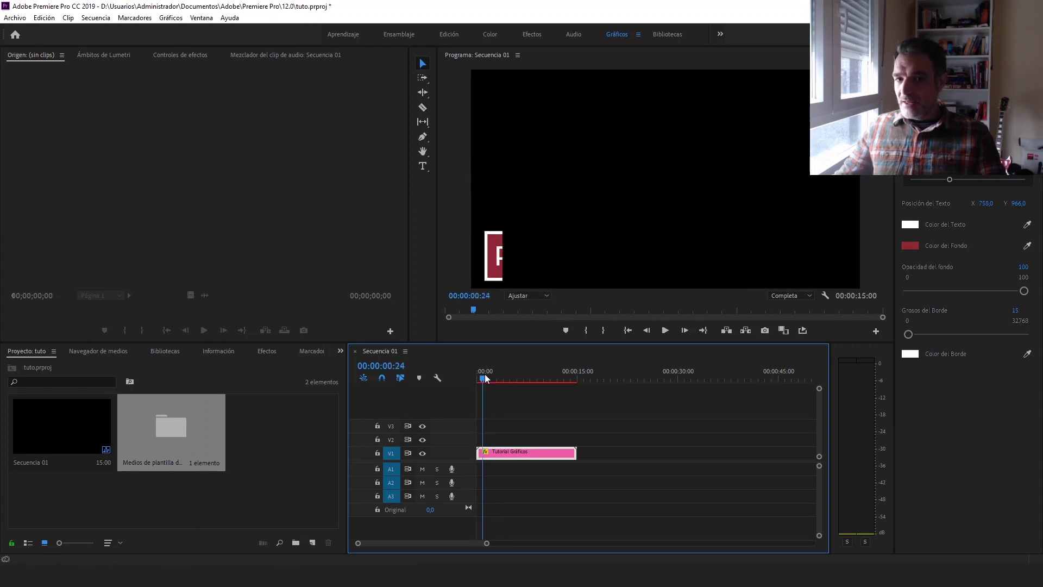
key("space")
key("space")
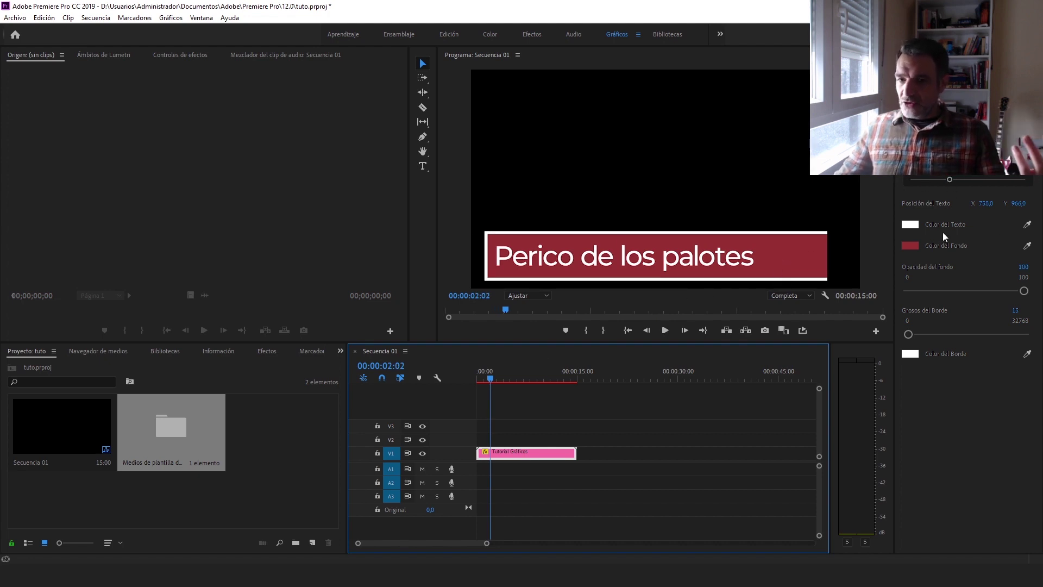
Change the lower third's text colour to green 55C95D and its background colour to blue 317497.
left_click(916, 229)
left_click(555, 286)
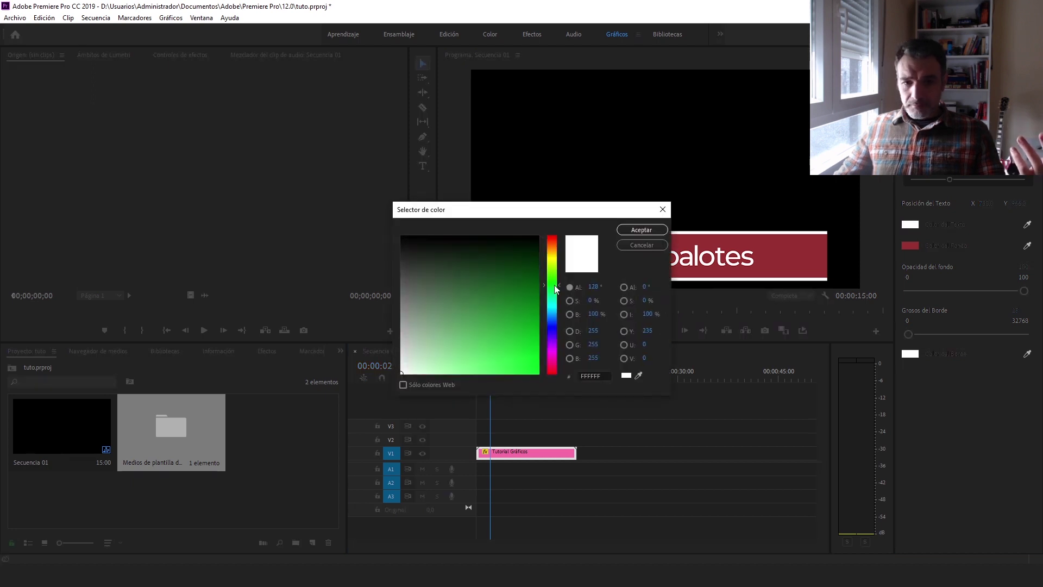
left_click(480, 344)
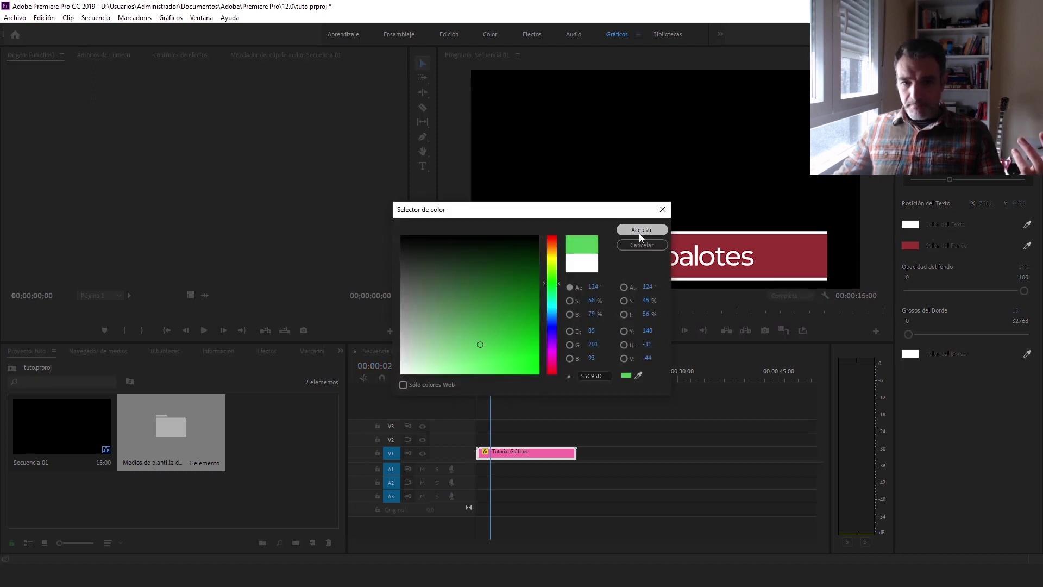
left_click(640, 230)
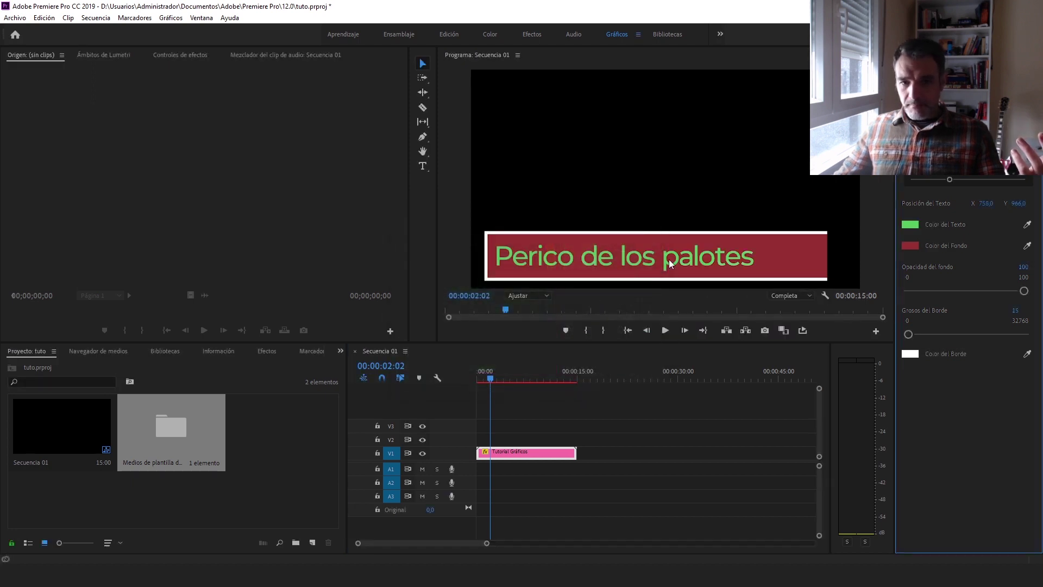
left_click(911, 246)
left_click(552, 312)
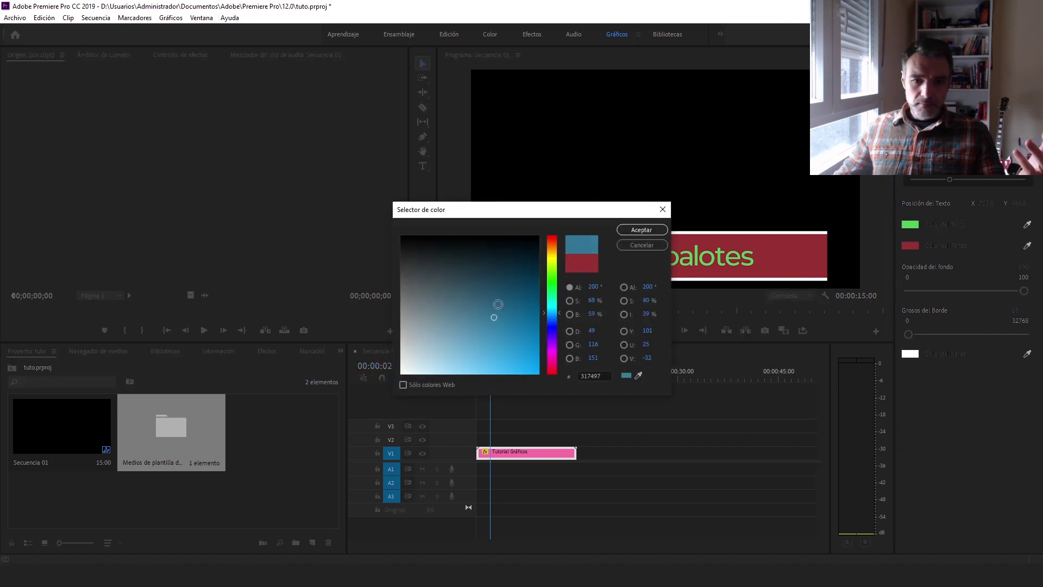
left_click(642, 230)
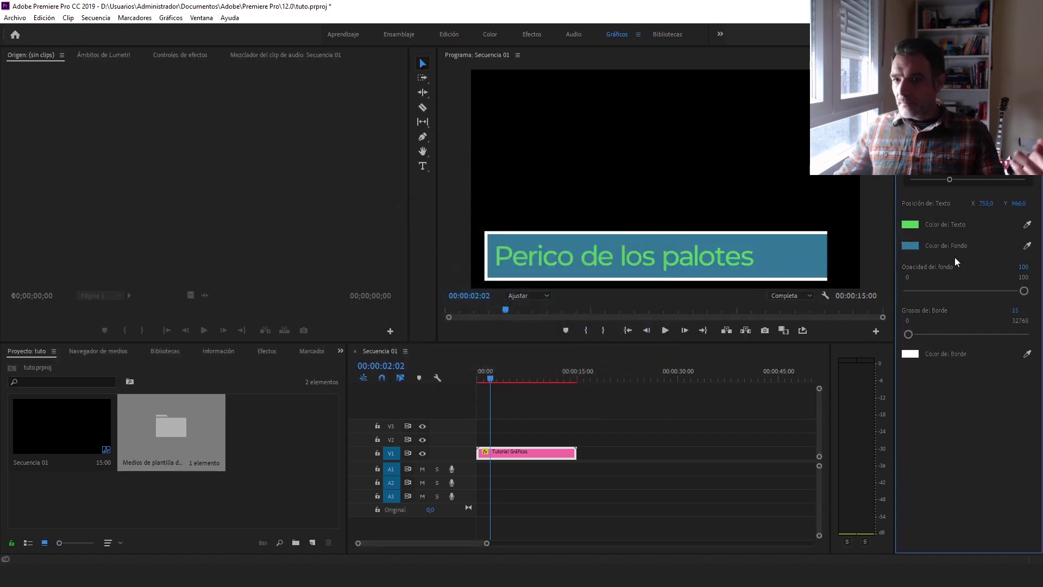
Try out the lower third's background opacity and several border thicknesses, including 5 and 0.
left_click_drag(1018, 292, 1038, 305)
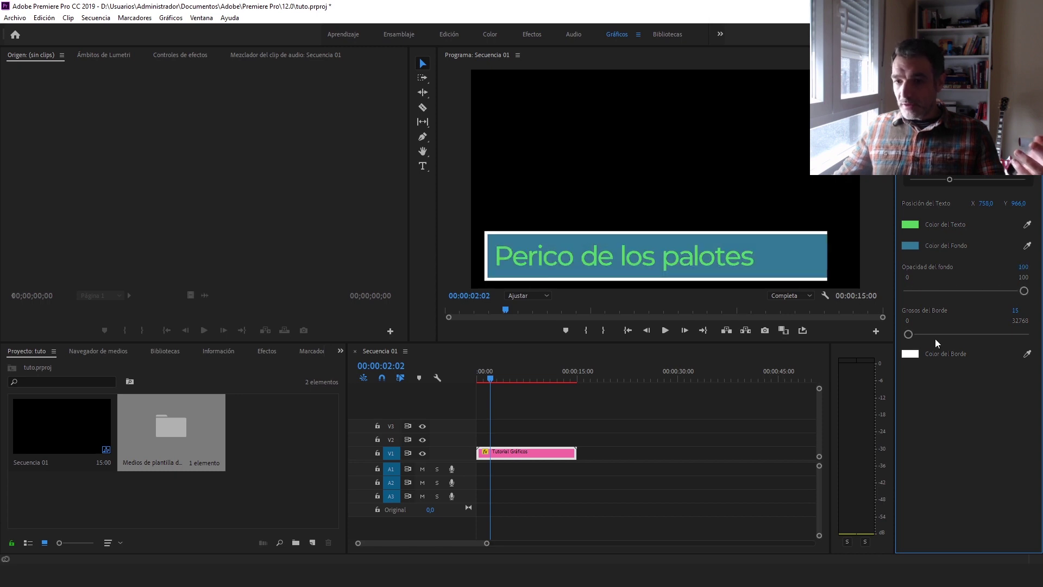
mouse_move(907, 334)
left_mouse_down()
mouse_move(920, 334)
mouse_move(907, 342)
left_mouse_up()
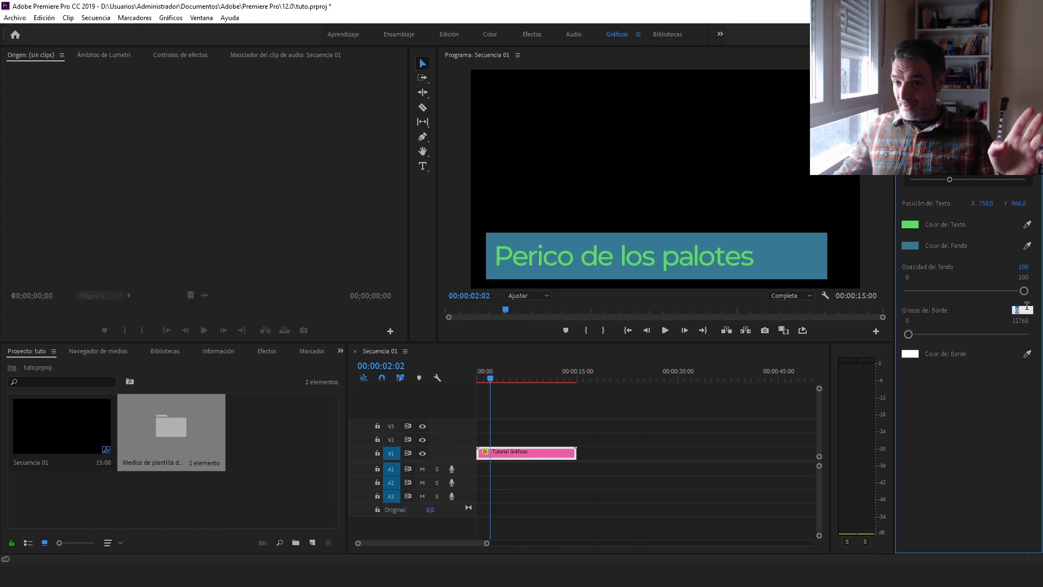
type("2")
key("Return")
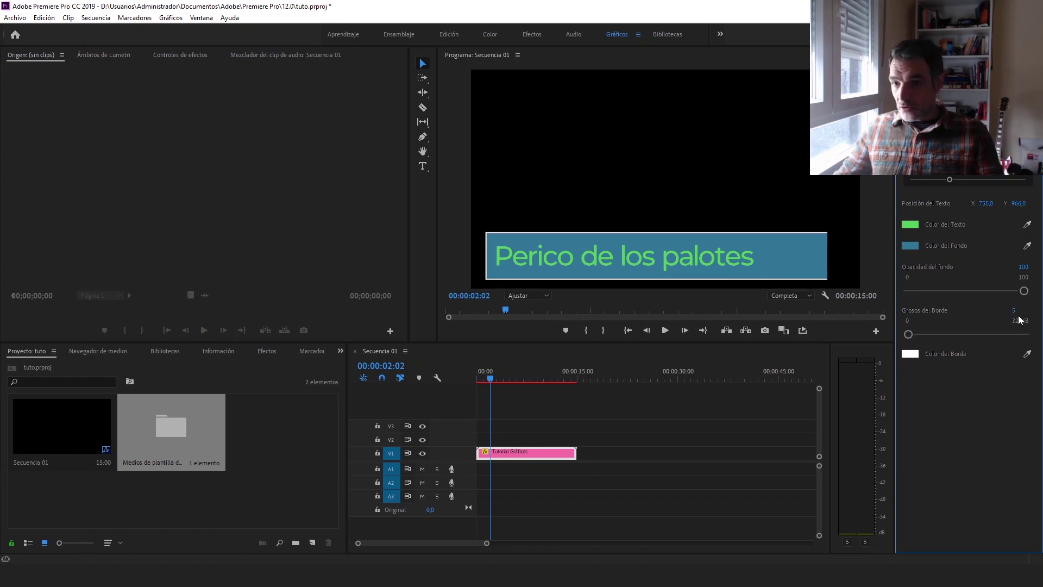
type("0")
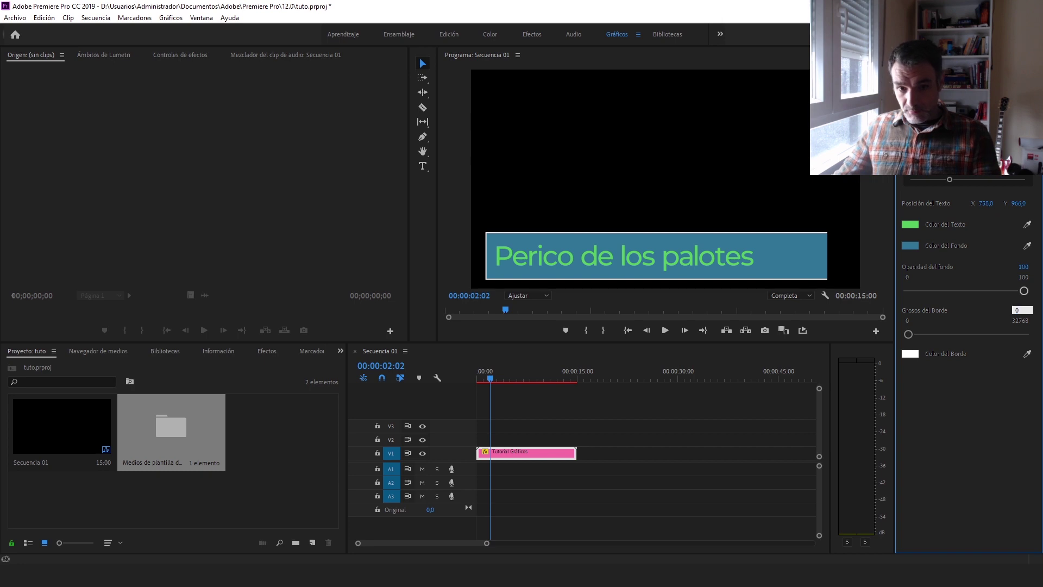
key("Return")
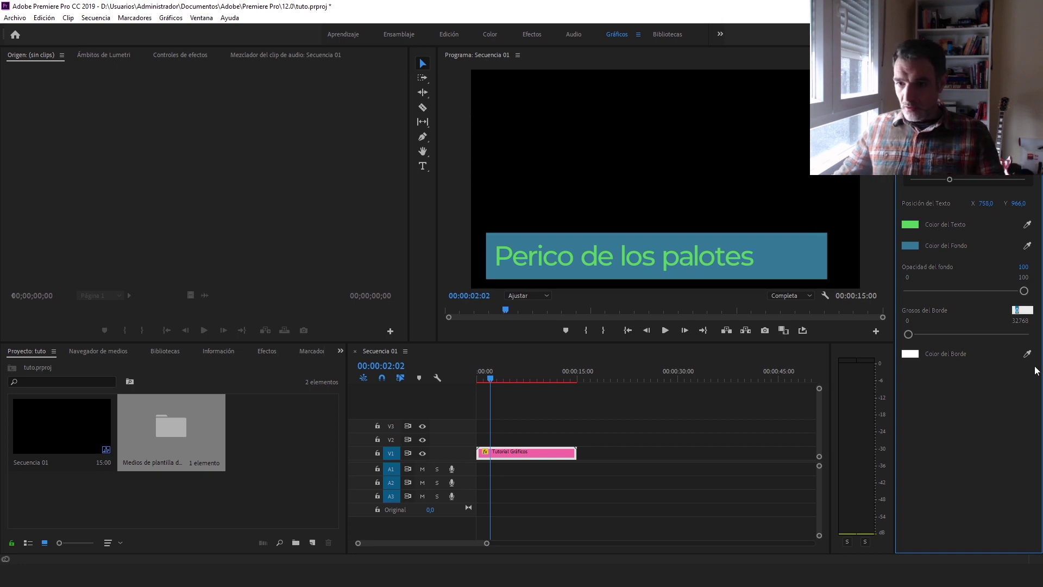
Set the lower third's border thickness to 20 and its border colour to red.
type("20")
key("Return")
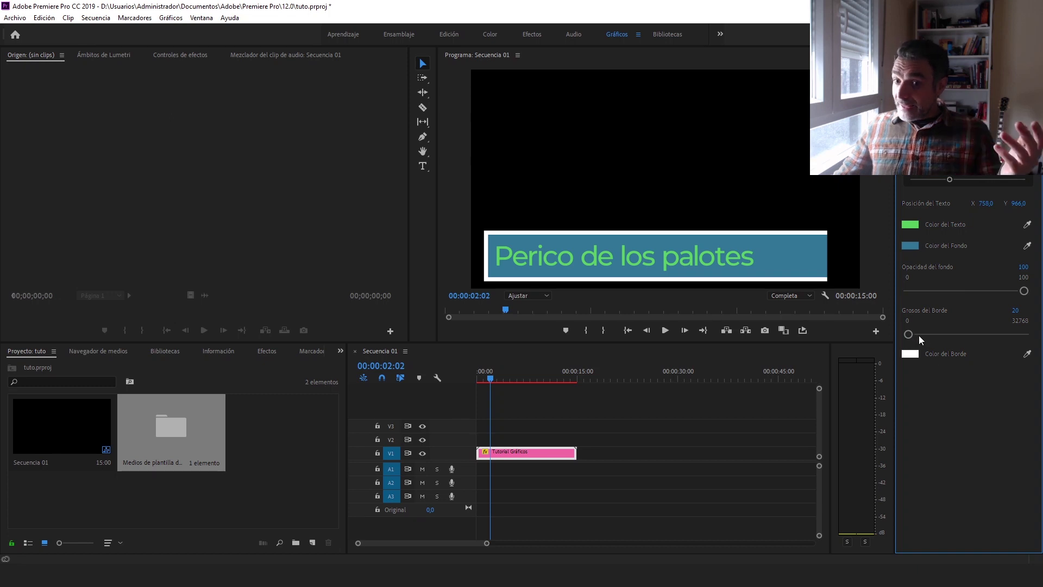
left_click(910, 354)
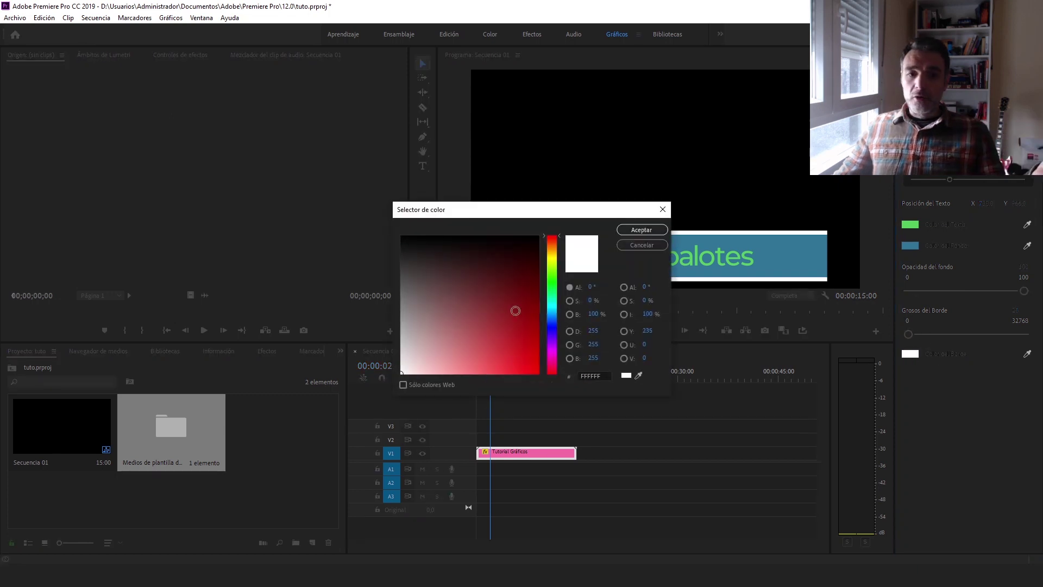
left_click(516, 347)
left_click(628, 233)
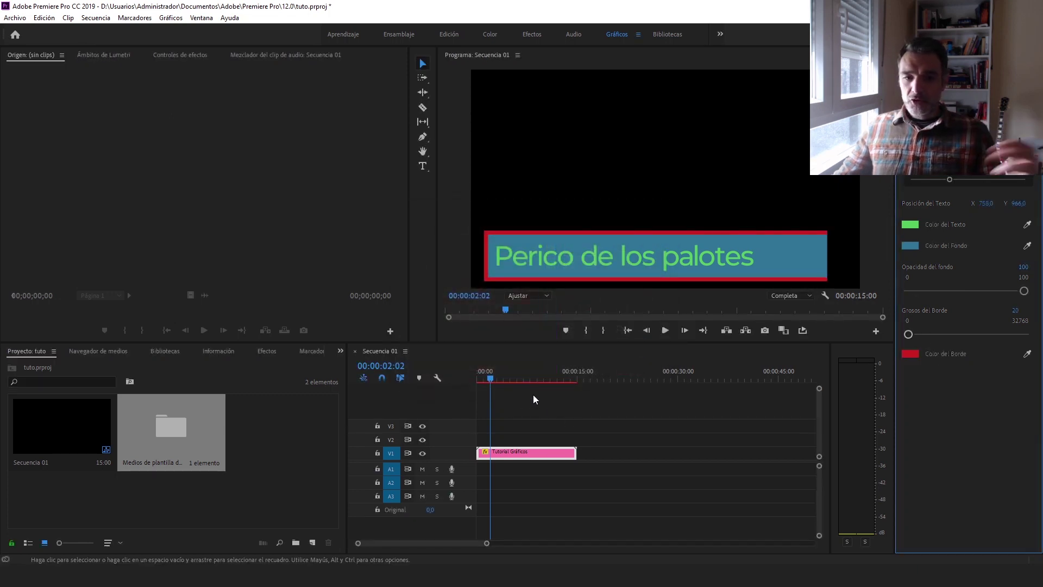
Play the sequence from the start to review the recoloured lower third.
left_click_drag(491, 374, 446, 373)
key("space")
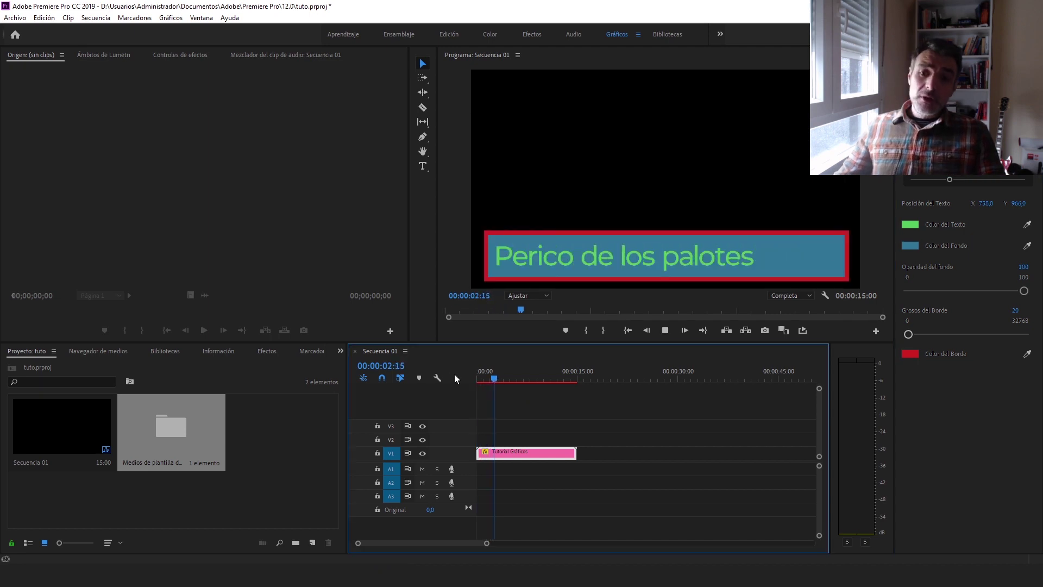
key("space")
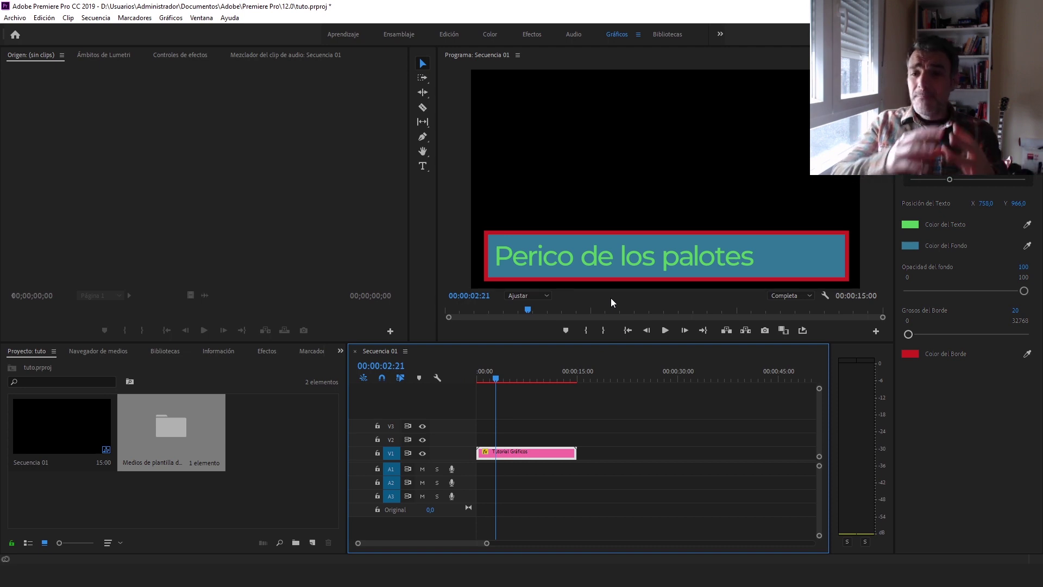
Scale the Tutorial Gráficos clip to 57 and move it to position 611, -54 near the frame's upper-left corner.
left_click(915, 71)
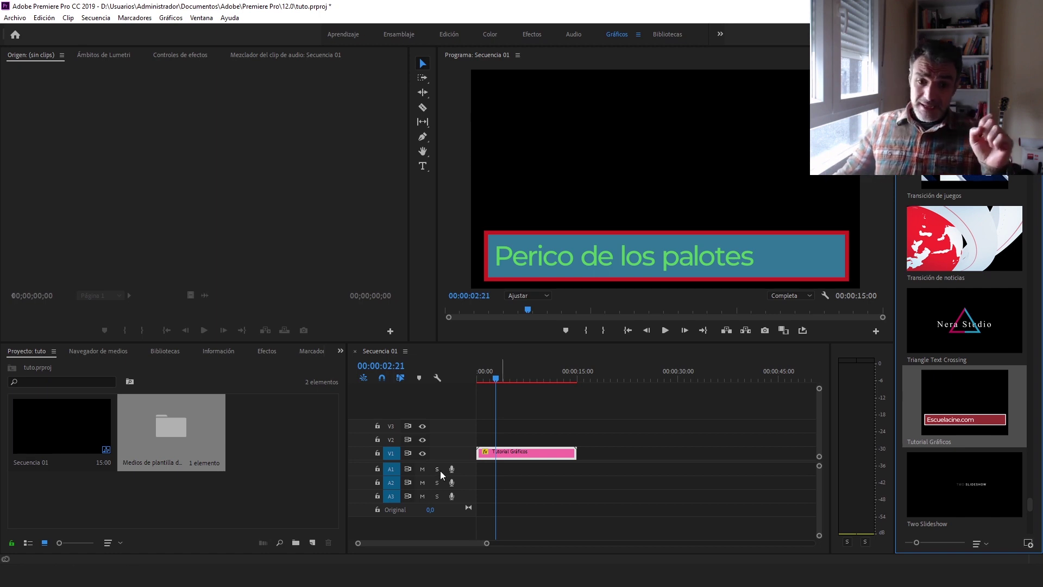
left_click(514, 454)
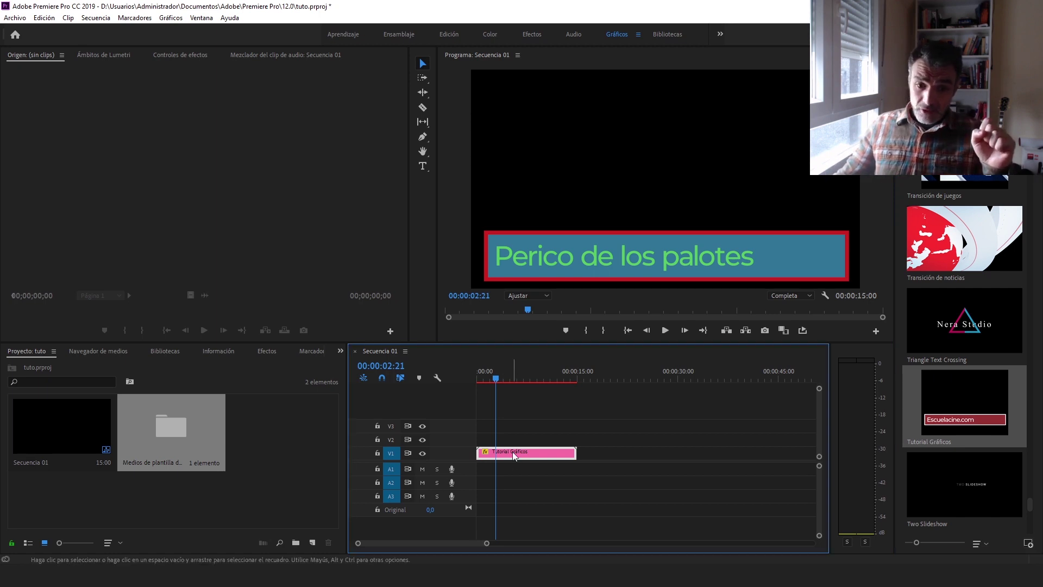
left_click(180, 55)
left_click_drag(129, 135, 107, 128)
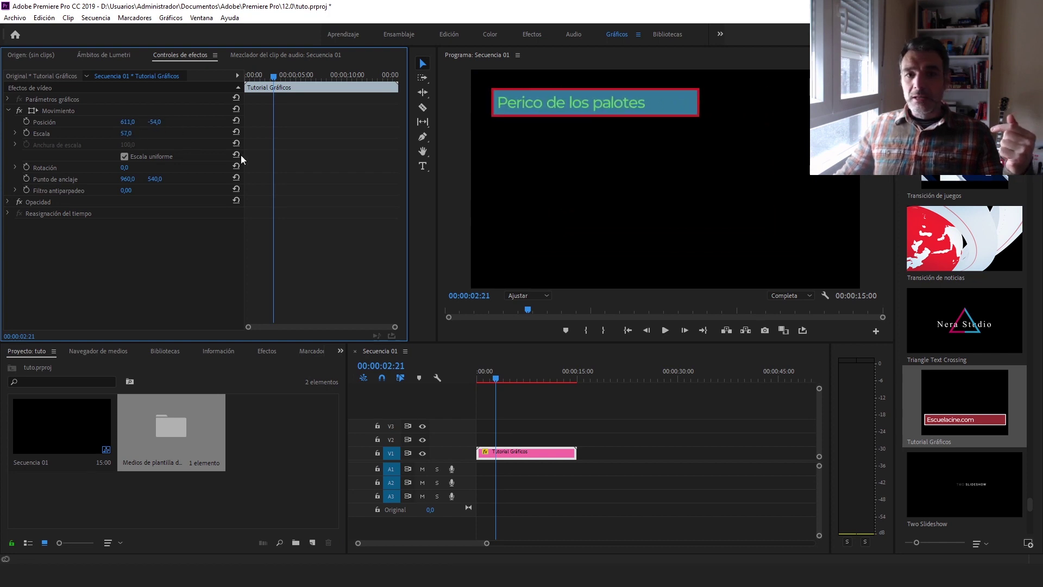
left_click_drag(530, 380, 448, 370)
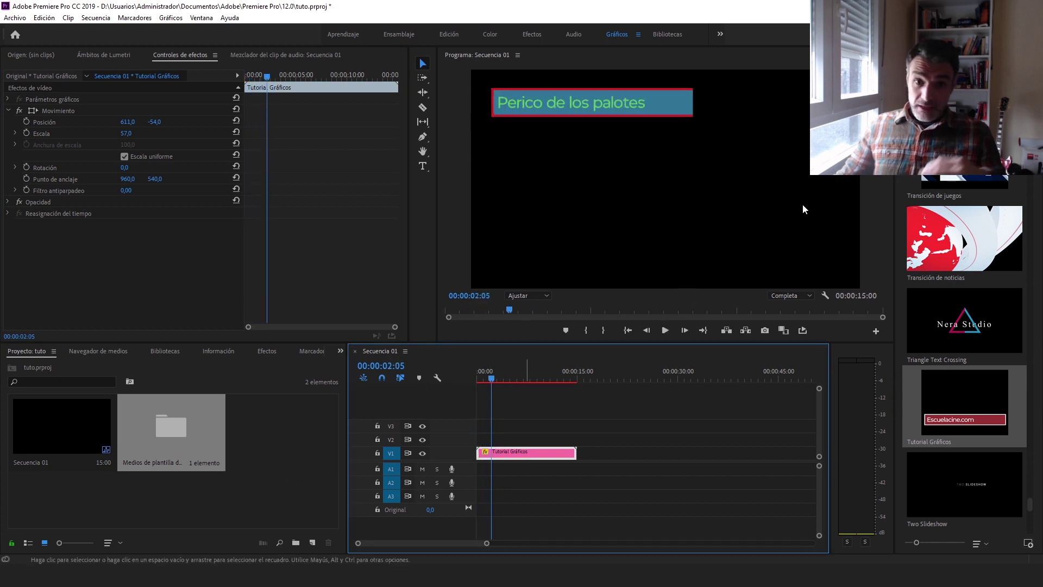
Import the video MVI_1568.mov from the Escena 5 folder into the project.
left_click(259, 461)
right_click(258, 461)
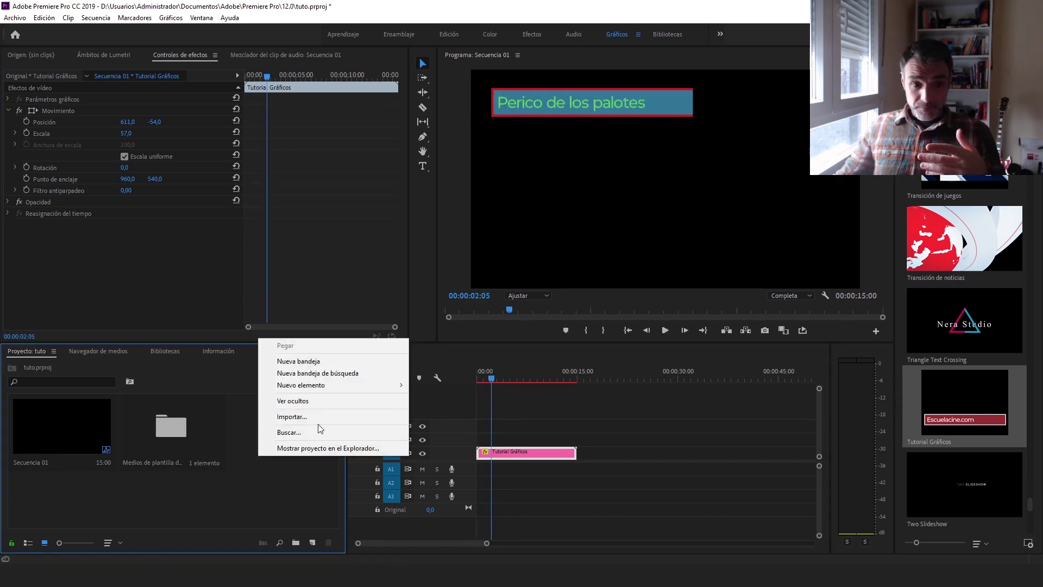
left_click(283, 416)
left_click(232, 115)
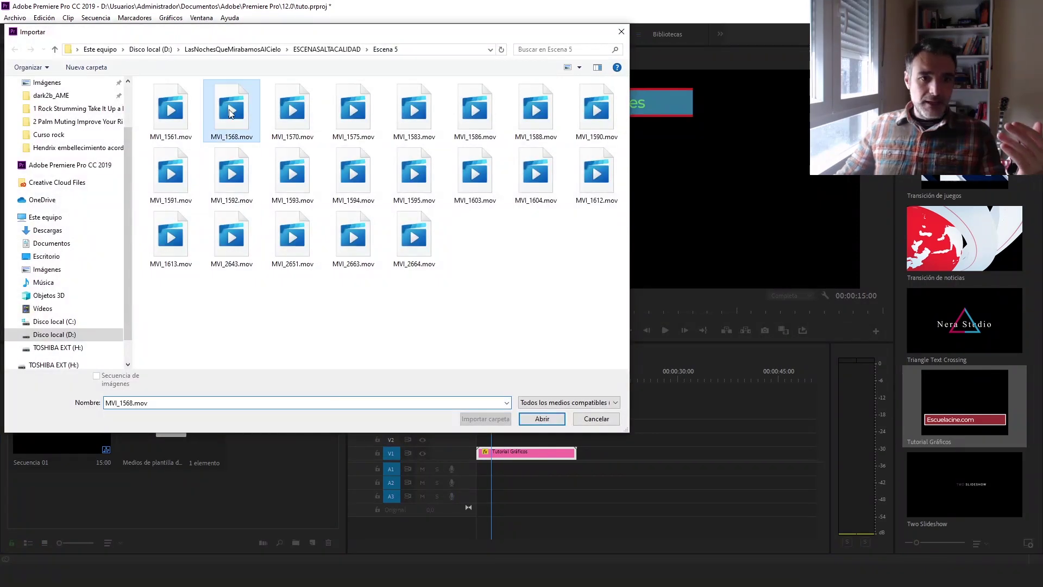
left_click(542, 418)
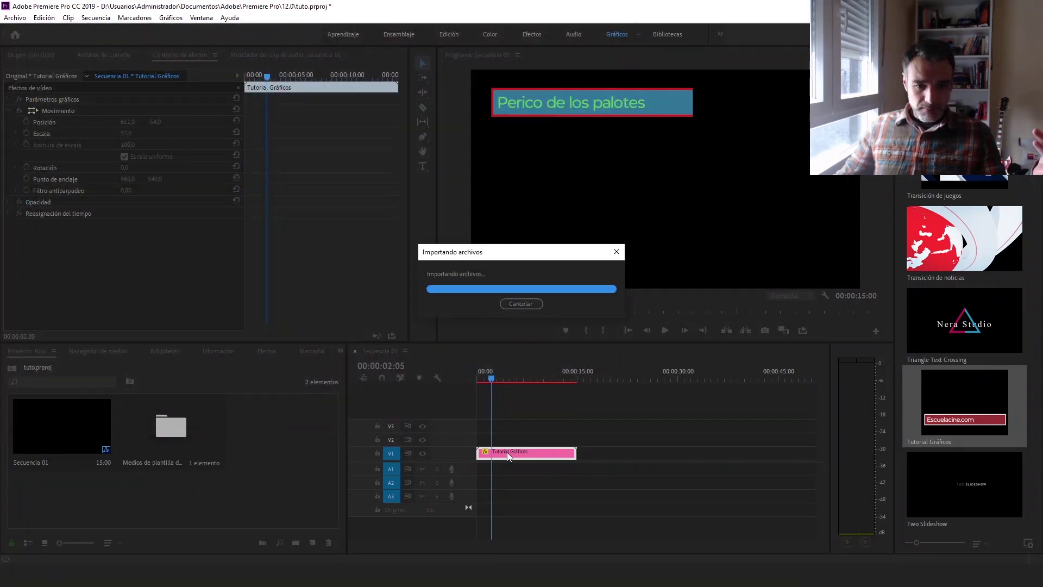
Move the Tutorial Gráficos clip up to track V2 and place MVI_1568.mov on V1 at the sequence start.
left_click_drag(514, 454, 512, 440)
left_click(294, 417)
left_click_drag(294, 420, 481, 455)
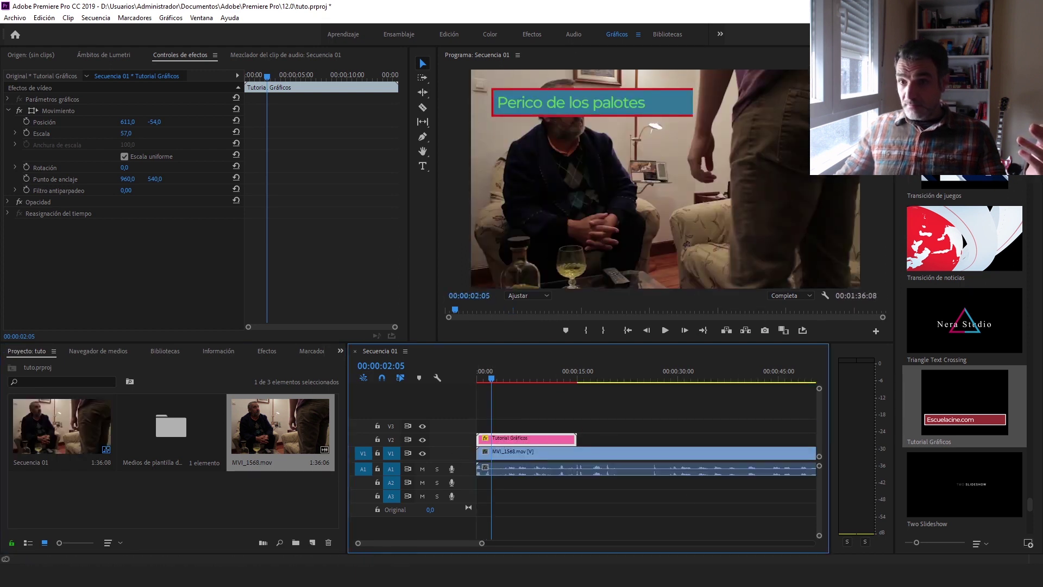
Review the lower third's editable controls and play the sequence from the start over the video footage.
left_click(985, 75)
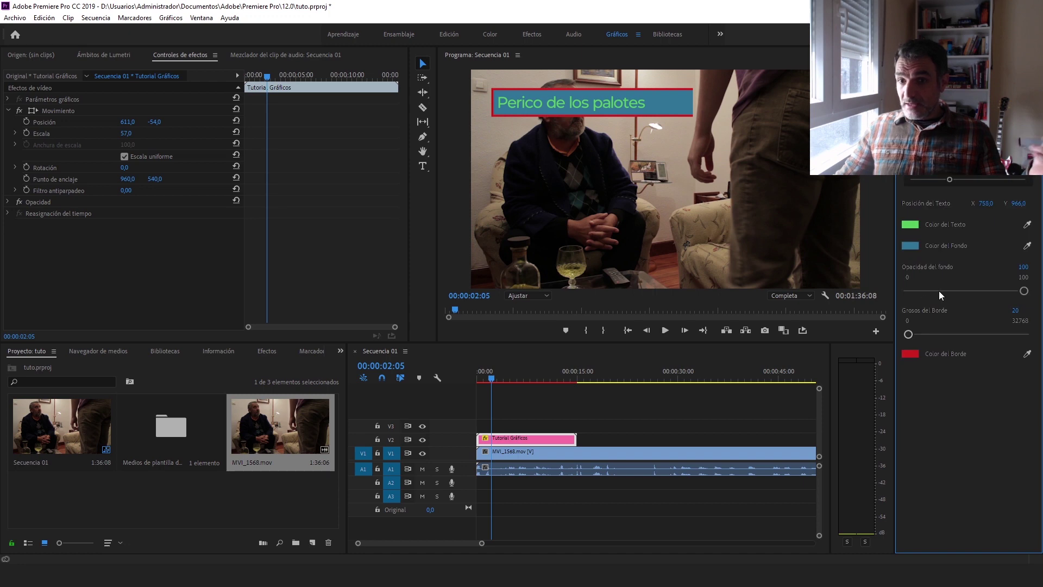
left_click_drag(491, 374, 468, 376)
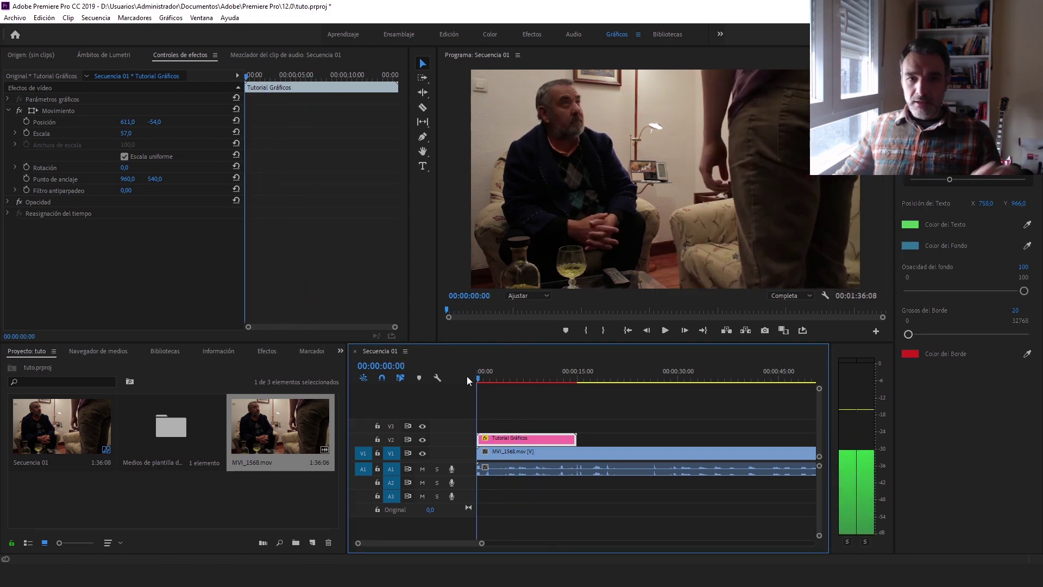
key("space")
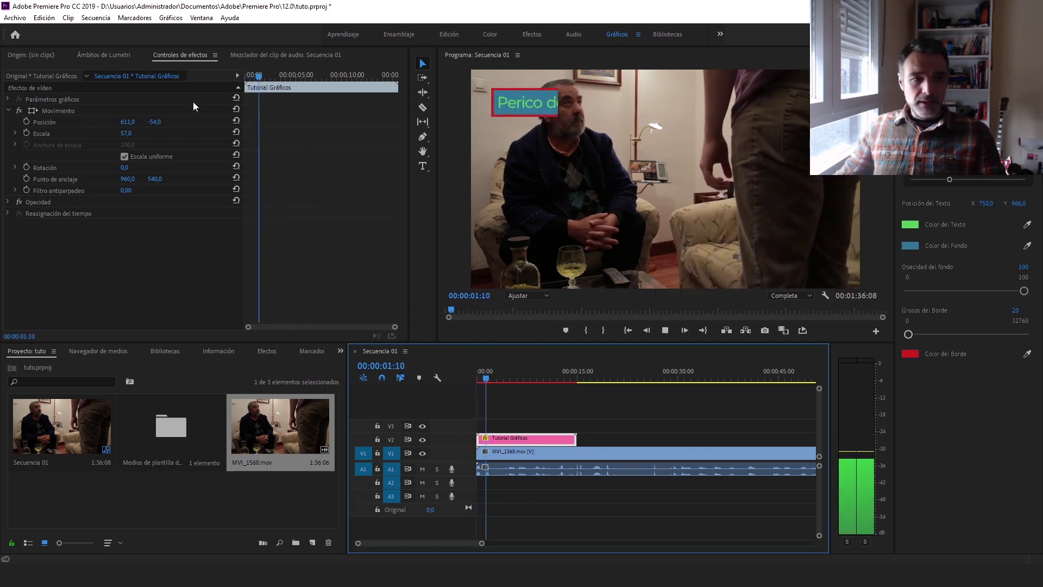
Scale the Tutorial Gráficos clip to 97 and move it to position 925.1, 525.8 so the lower third sits near the frame's lower edge.
key("space")
left_click_drag(156, 123, 558, 123)
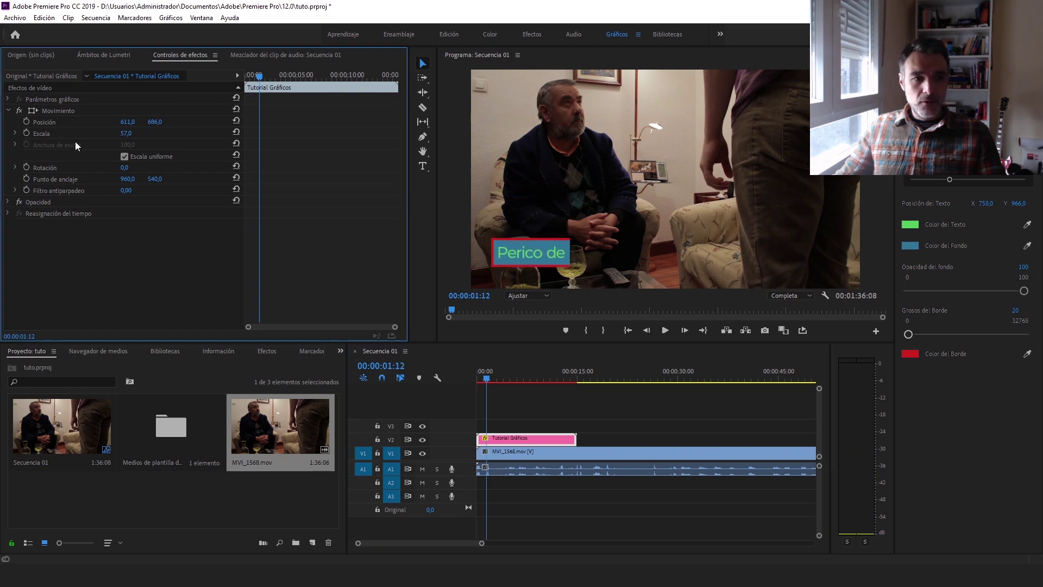
left_click_drag(125, 135, 62, 123)
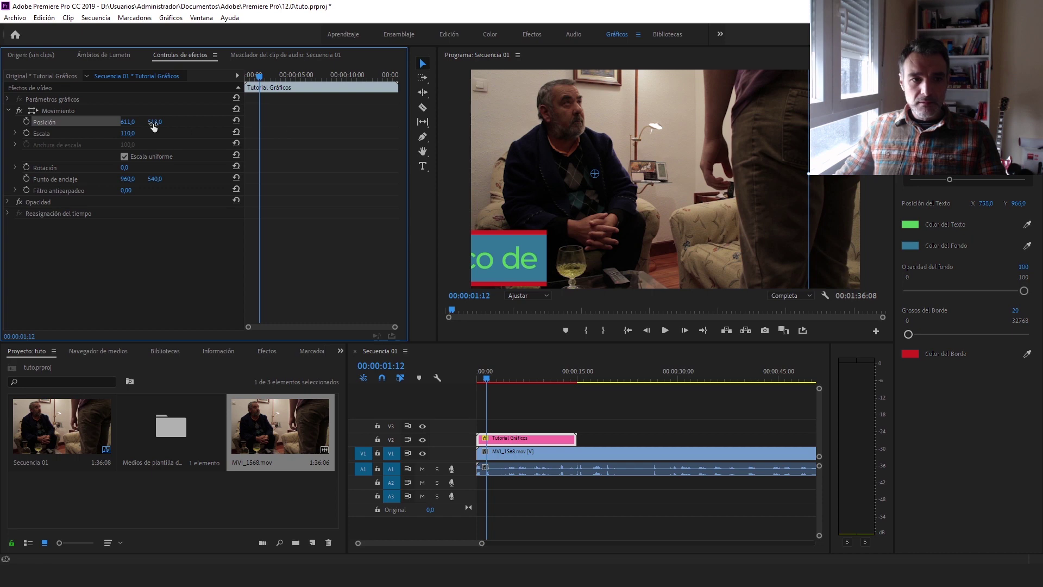
left_click_drag(130, 122, 406, 122)
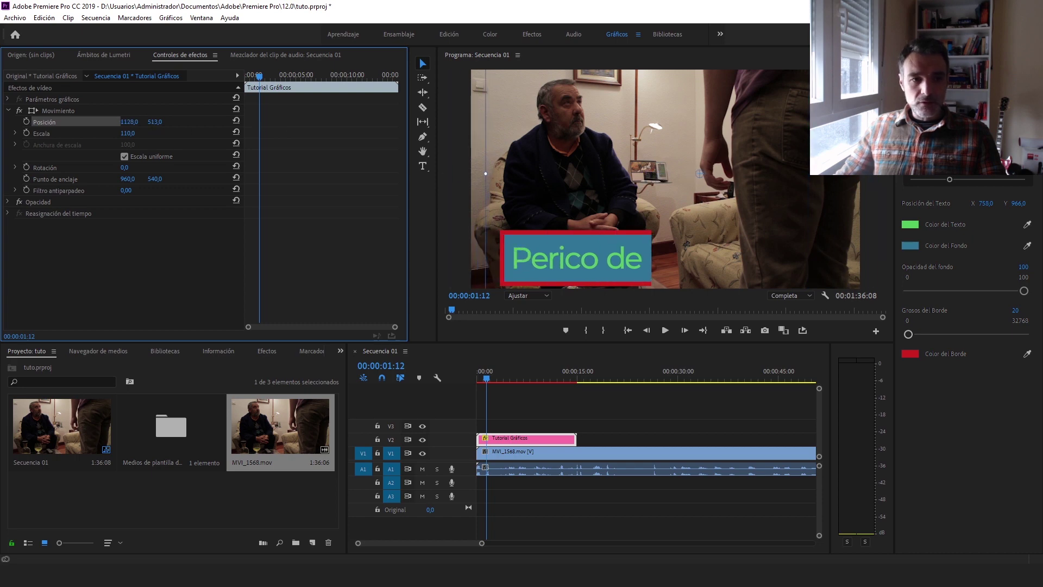
left_click_drag(155, 122, 112, 133)
key("space")
key("space")
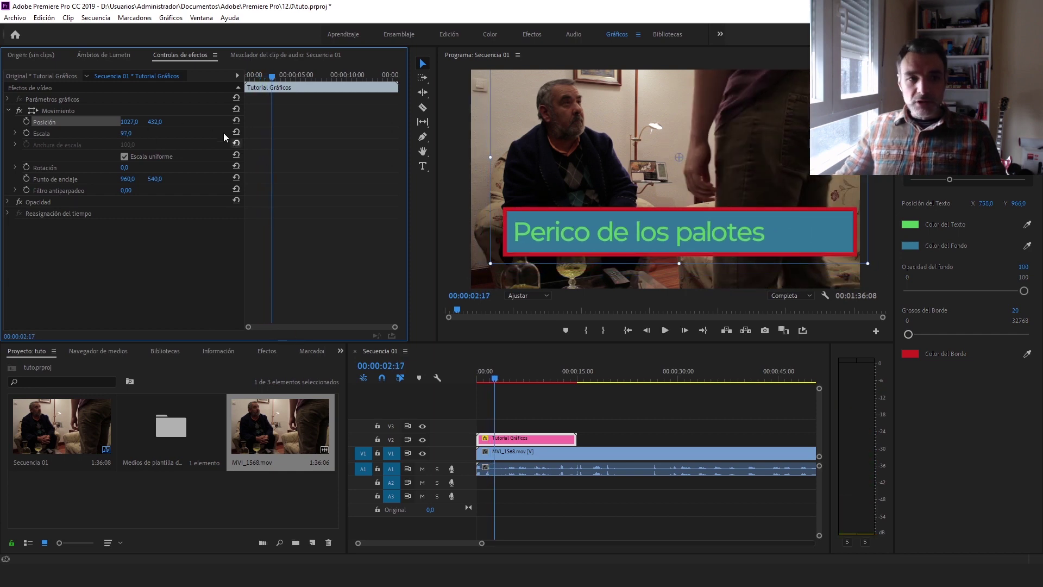
Play the sequence from the start to check the repositioned lower third over the footage.
key("space")
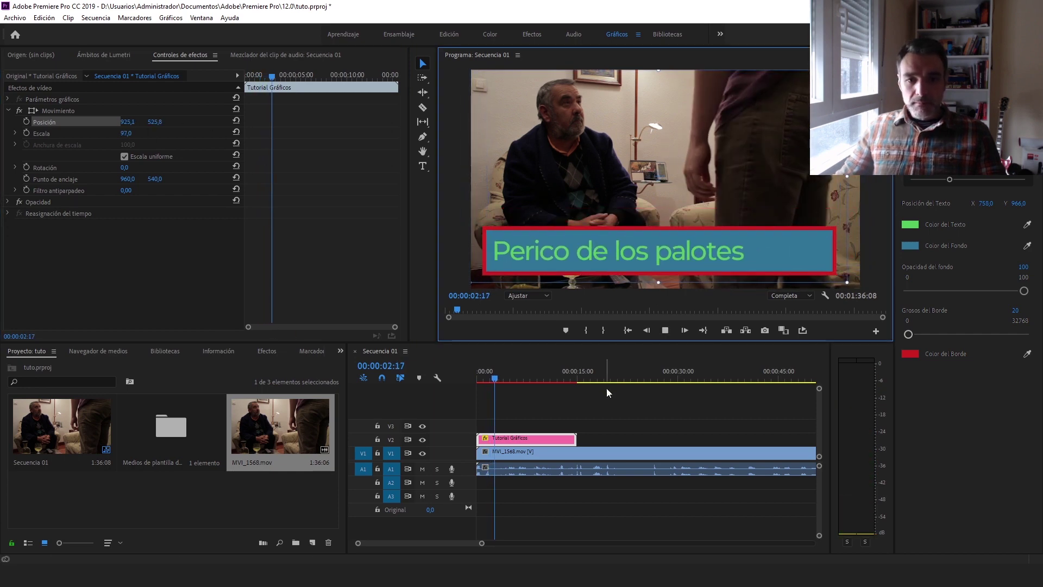
left_click_drag(510, 380, 445, 377)
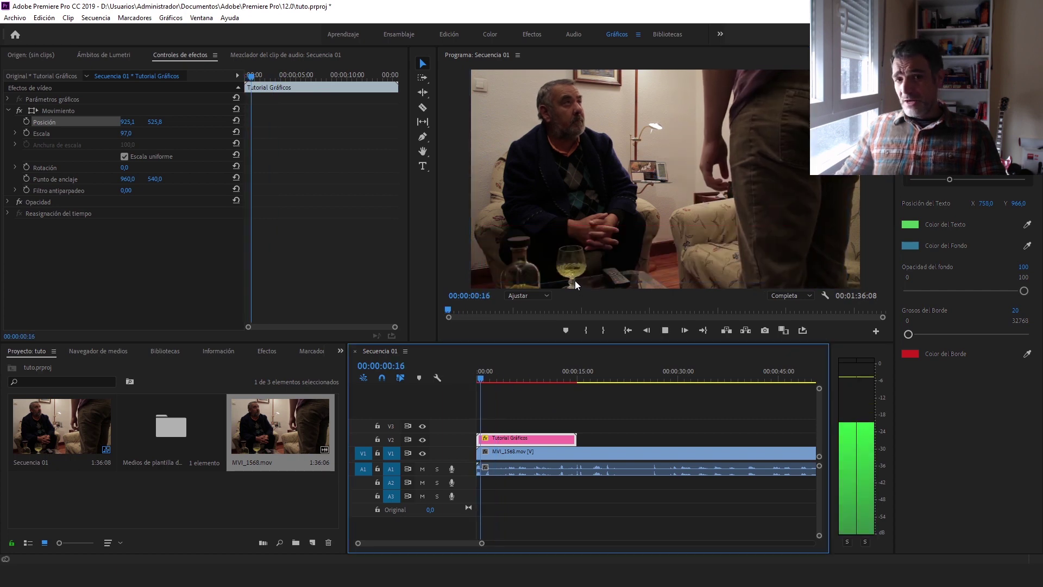
key("space")
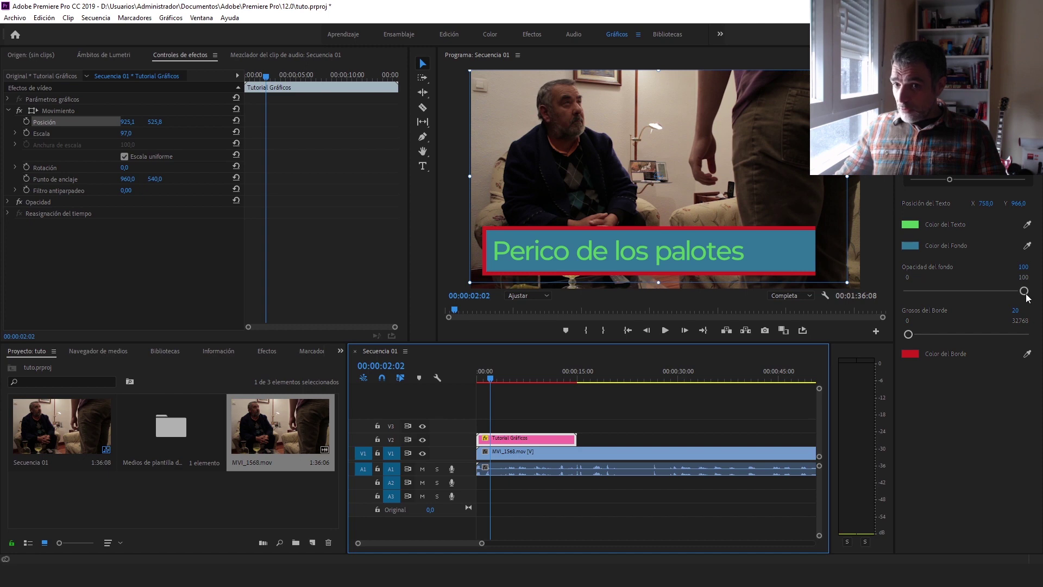
Set the lower third's background opacity (Opacidad del fondo) to 50 and play the sequence from the start.
left_click_drag(1024, 291, 954, 303)
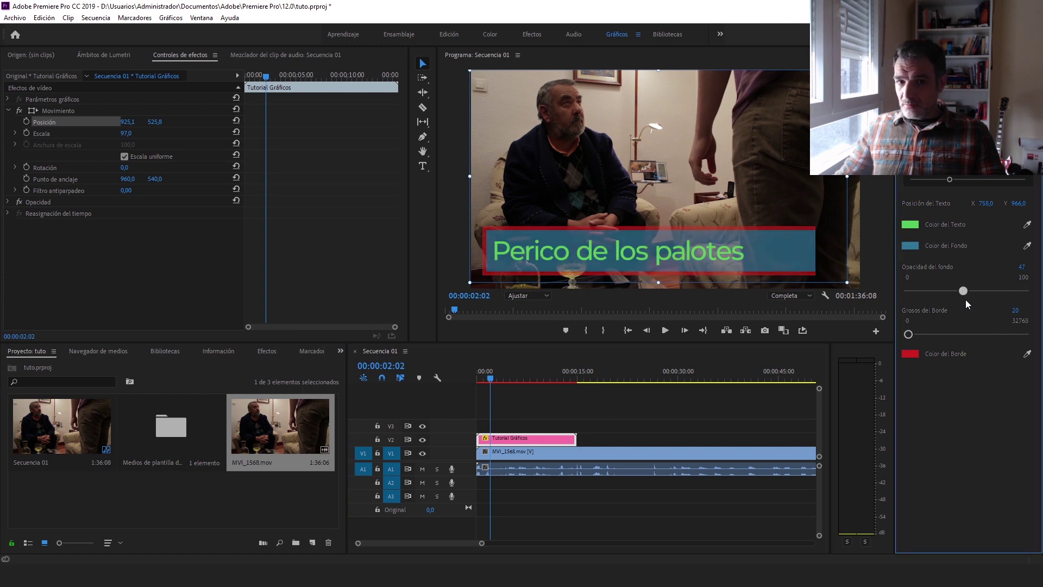
left_click_drag(500, 379, 478, 380)
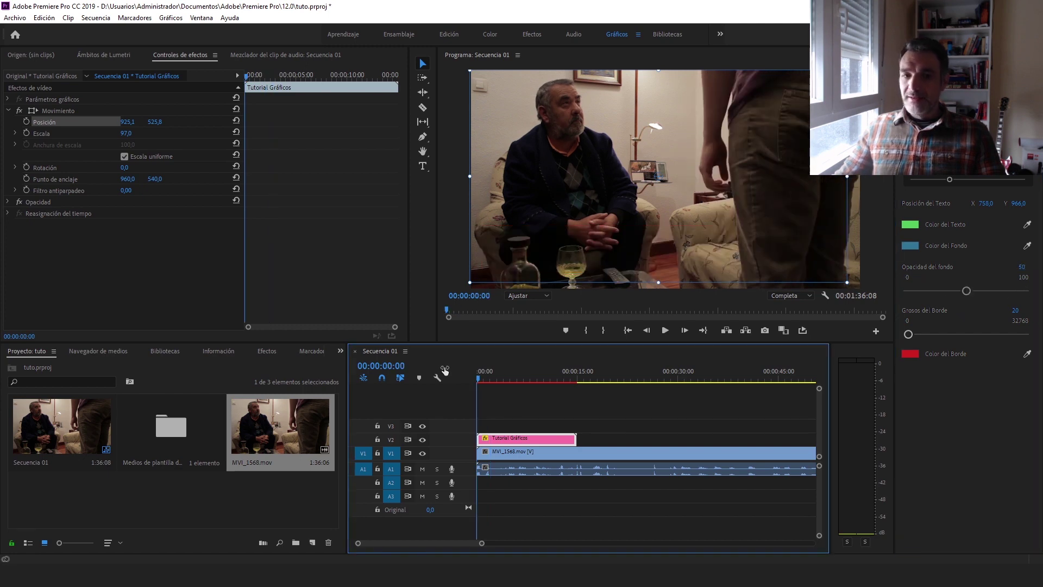
key("space")
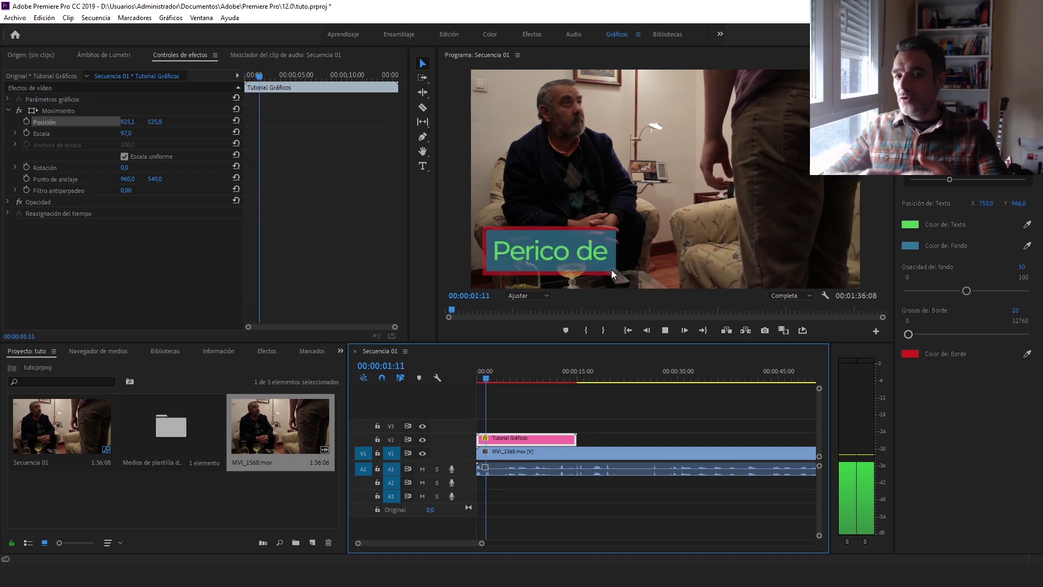
key("space")
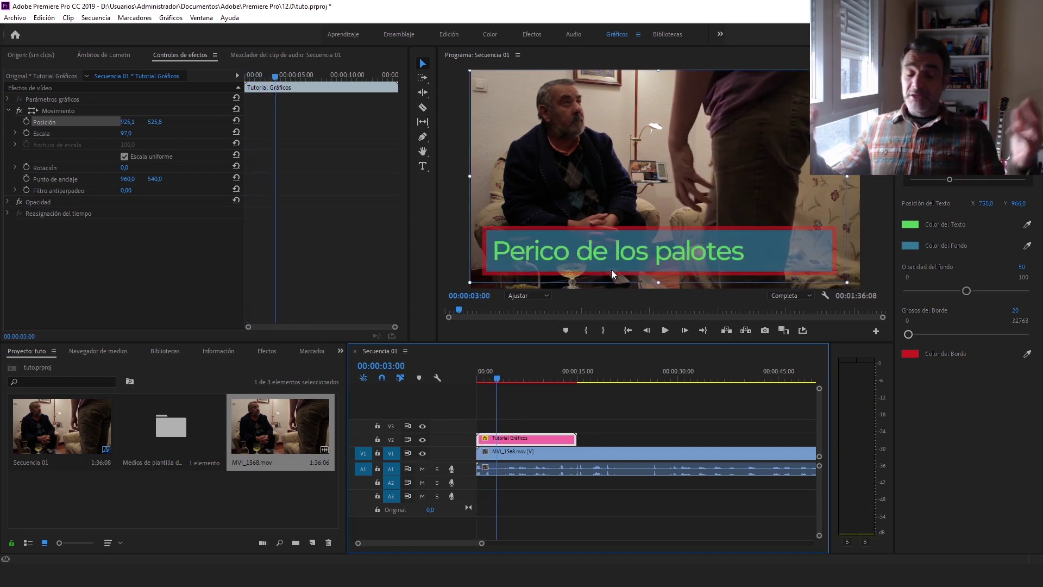